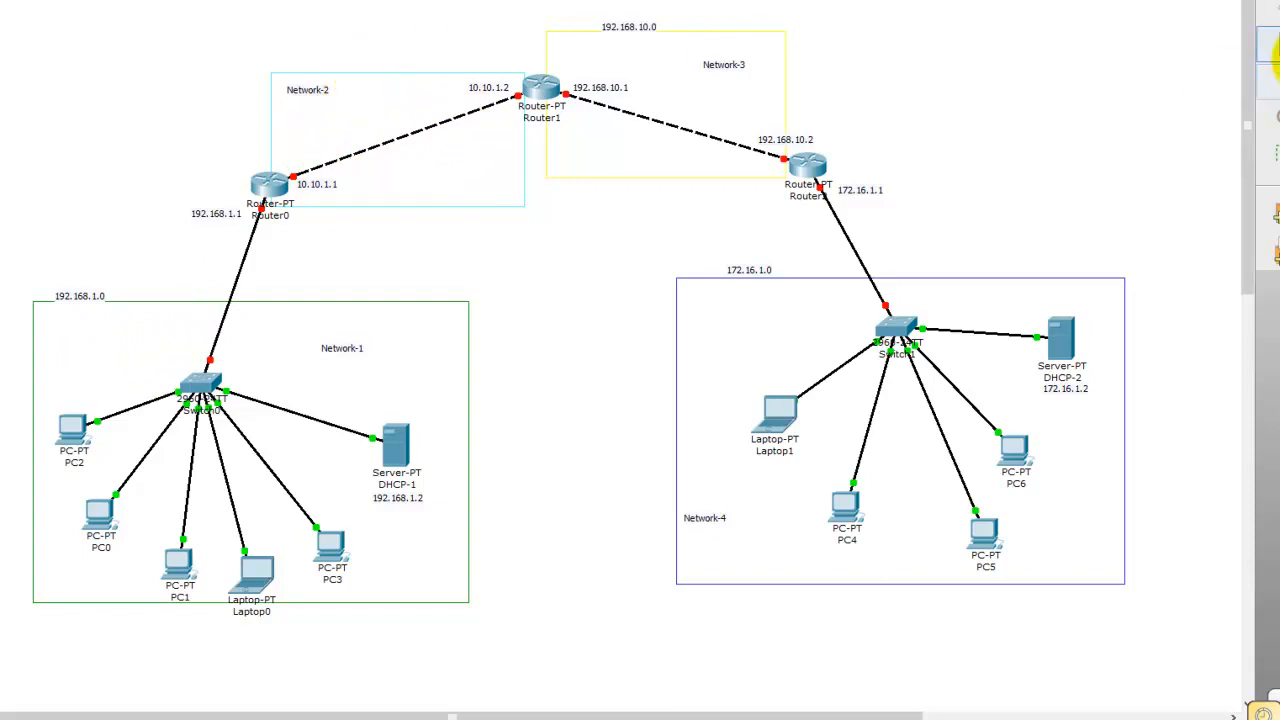
Add the network address label 10.10.1.0 on the upper edge of the Network-2 area
{"action": "left_click", "coordinate": [340, 65]}
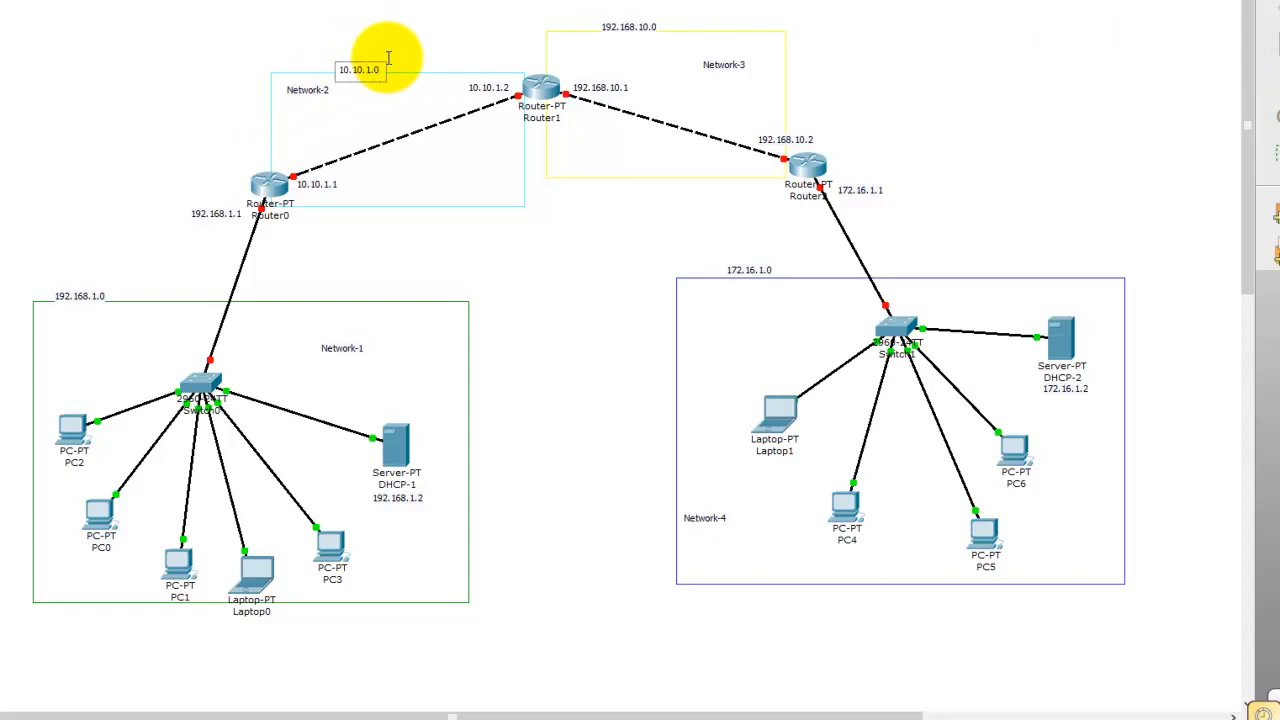
{"action": "left_click", "coordinate": [407, 87]}
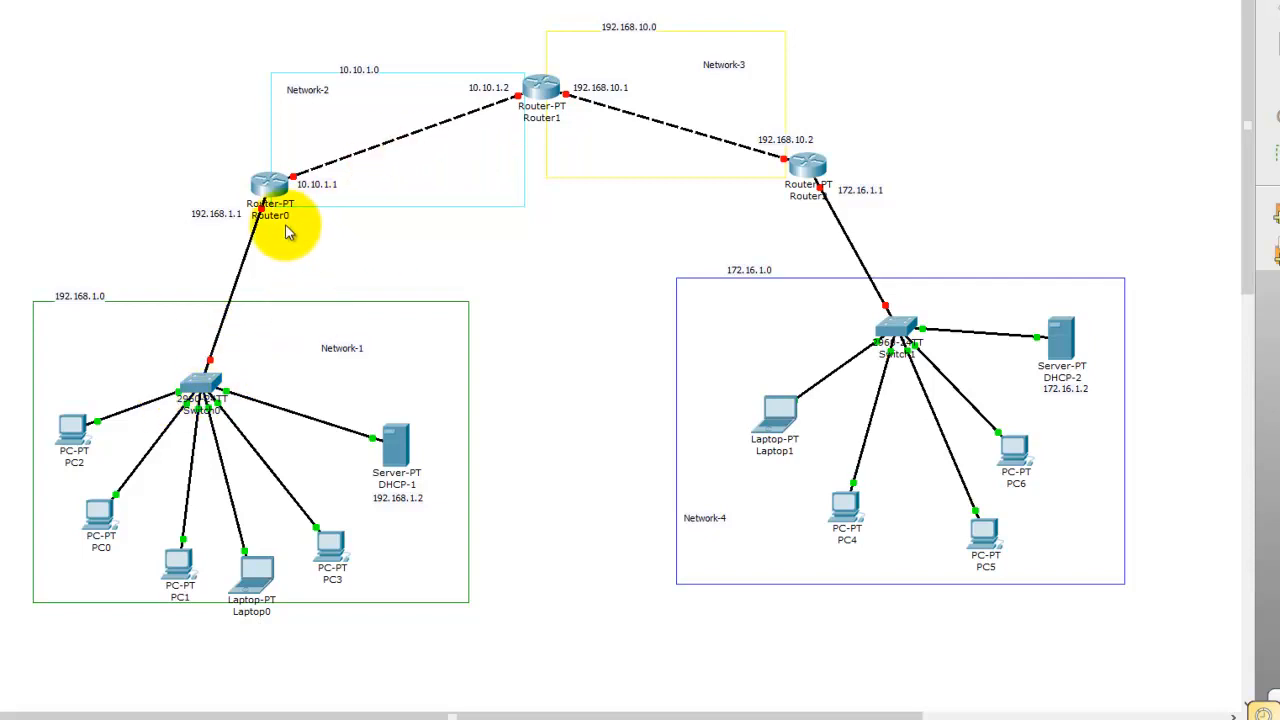
Configure Router0's FastEthernet0/0 with IP address 192.168.1.1 and subnet mask 255.255.255.0, and turn the port on
{"action": "mouse_move", "coordinate": [262, 192]}
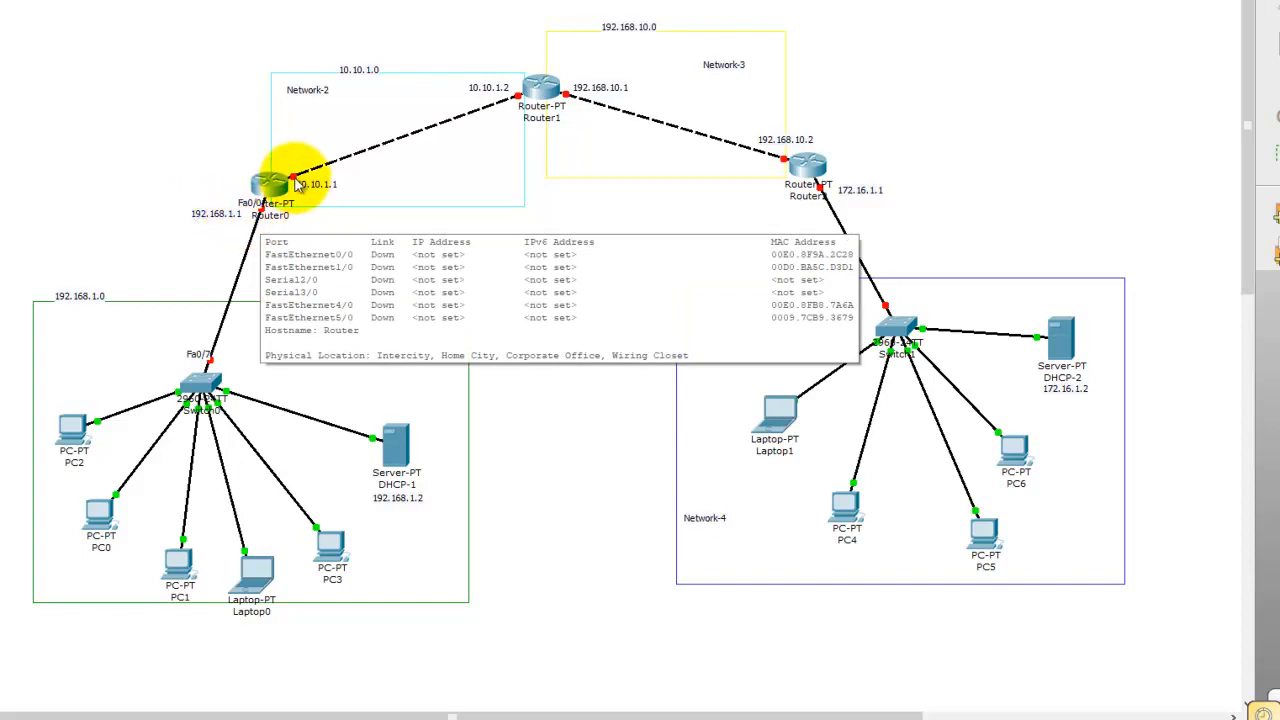
{"action": "mouse_move", "coordinate": [565, 105]}
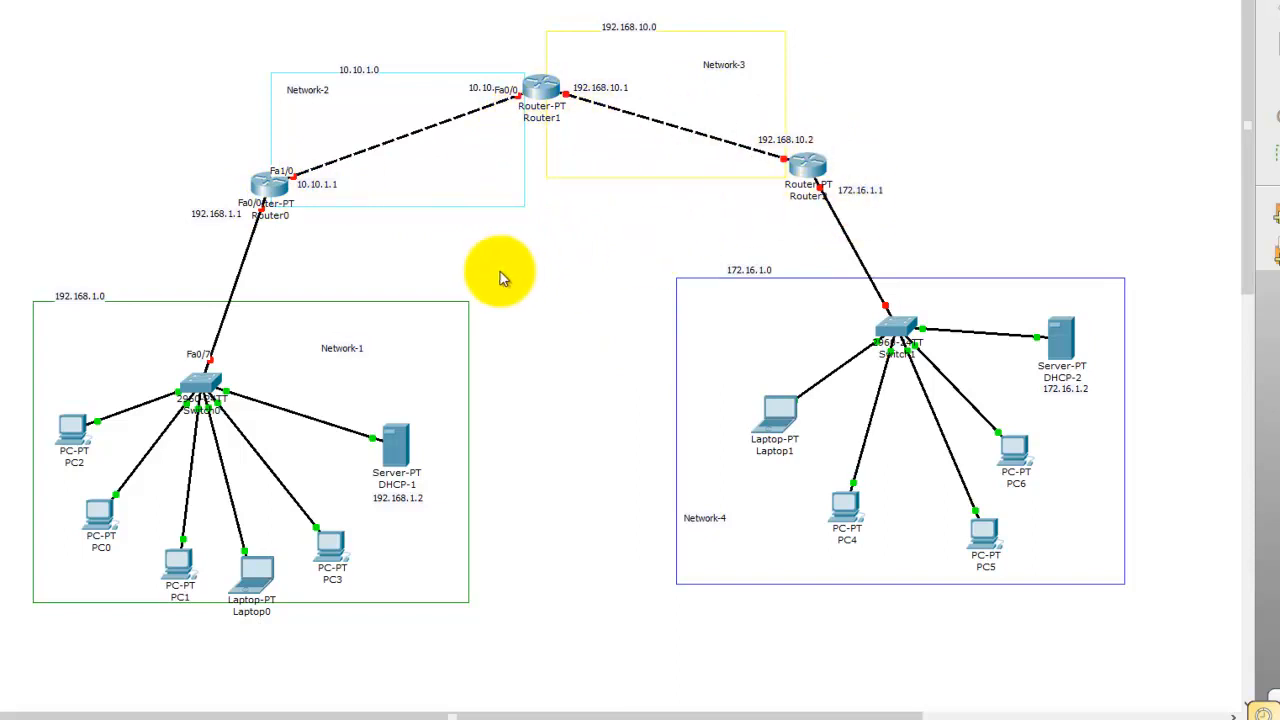
{"action": "left_click", "coordinate": [275, 191]}
{"action": "left_click_drag", "start_coordinate": [216, 2], "coordinate": [491, 194]}
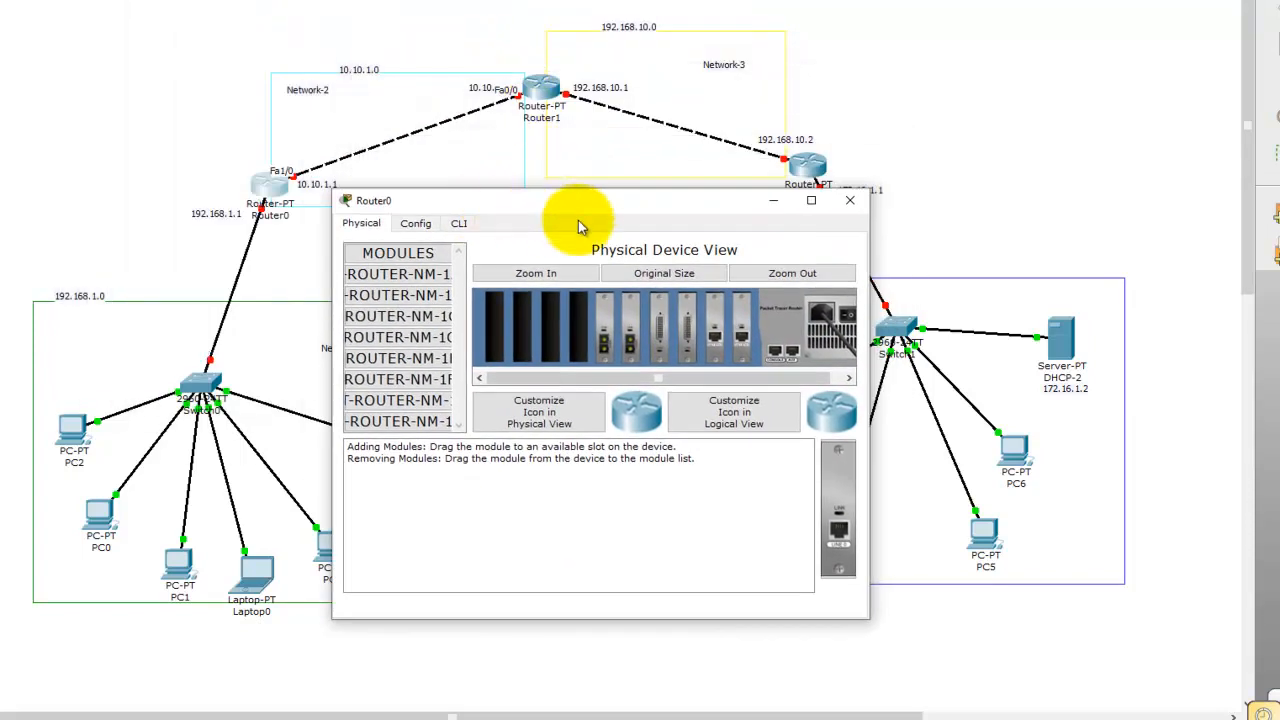
{"action": "left_click", "coordinate": [418, 226]}
{"action": "left_click", "coordinate": [418, 403]}
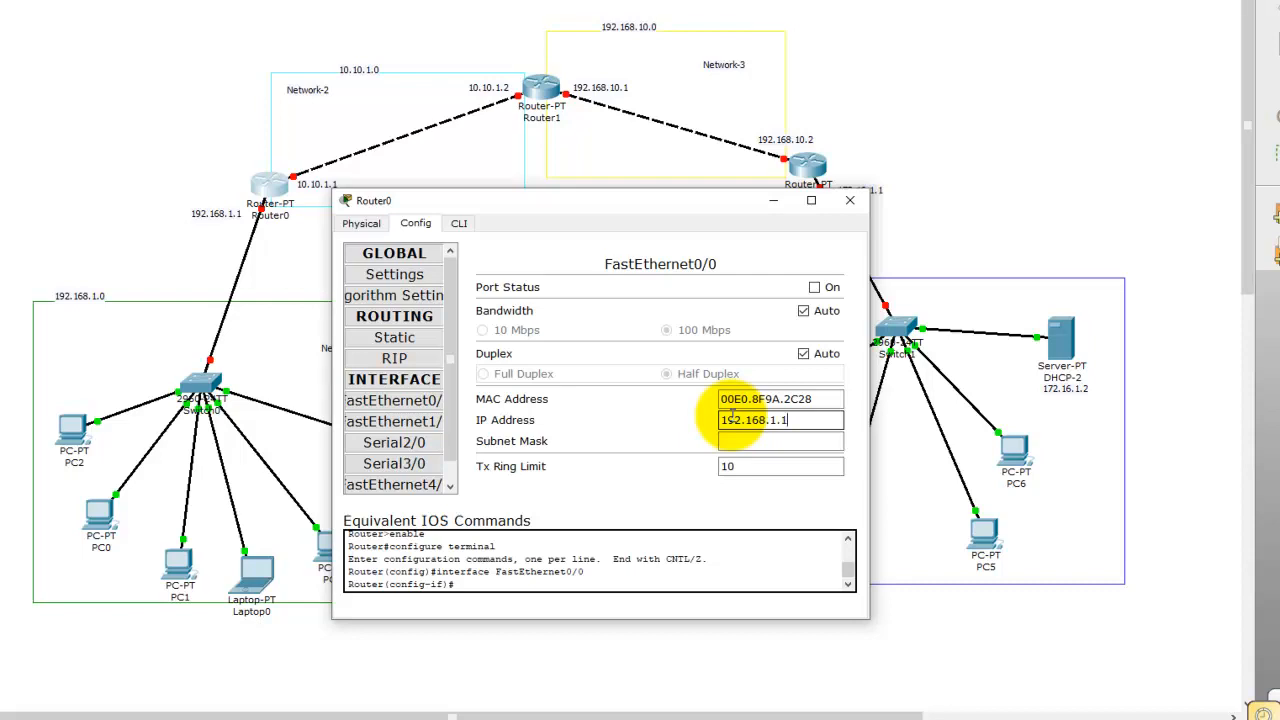
{"action": "key", "text": "Tab"}
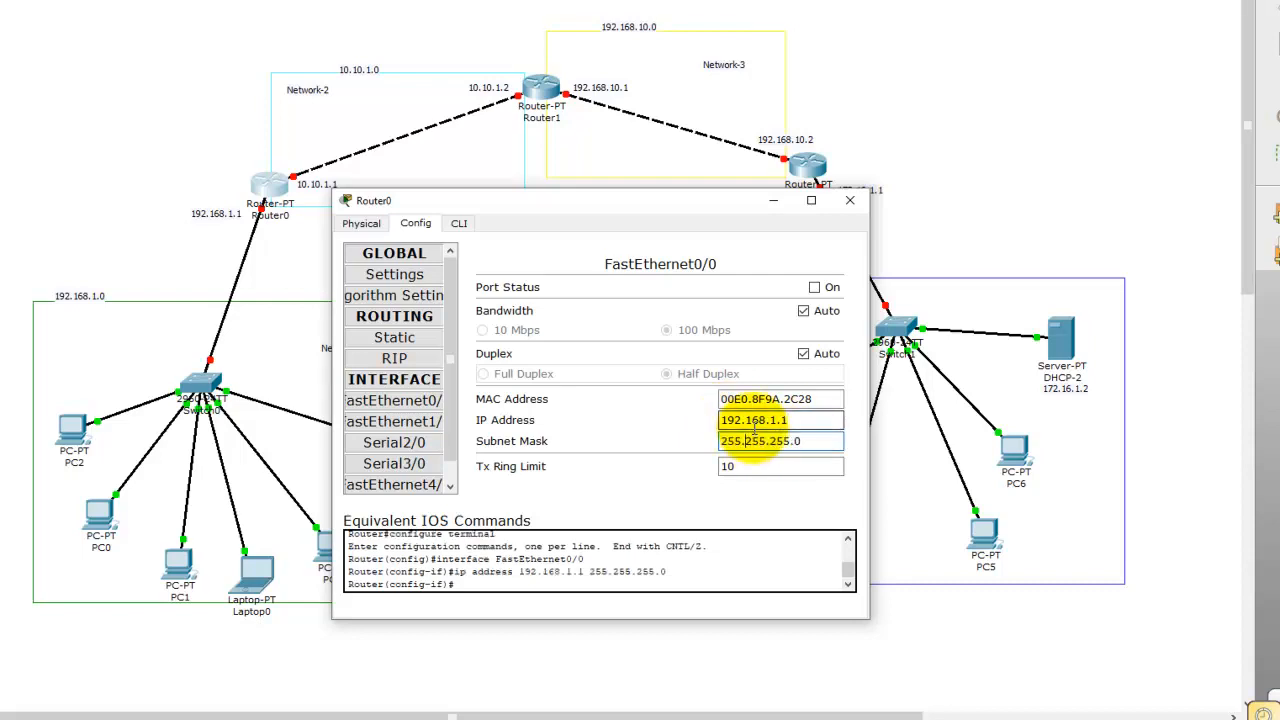
{"action": "left_click_drag", "start_coordinate": [800, 441], "coordinate": [727, 441]}
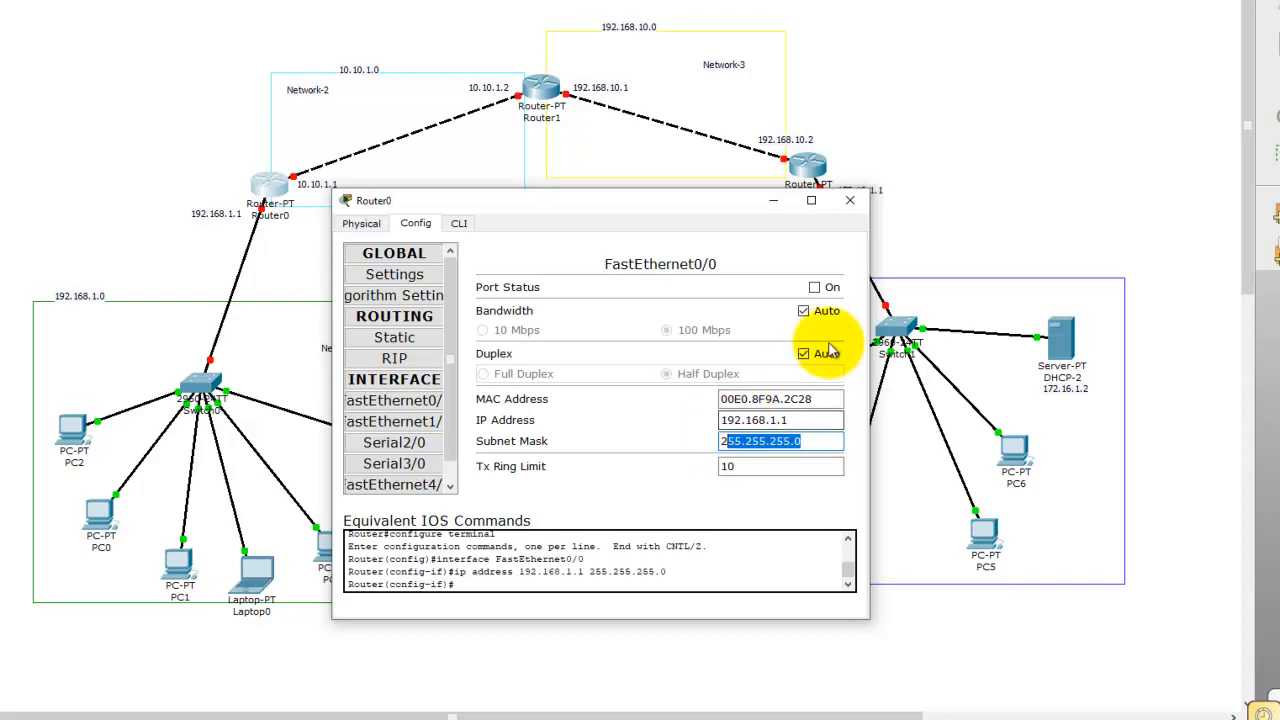
{"action": "left_click", "coordinate": [814, 287]}
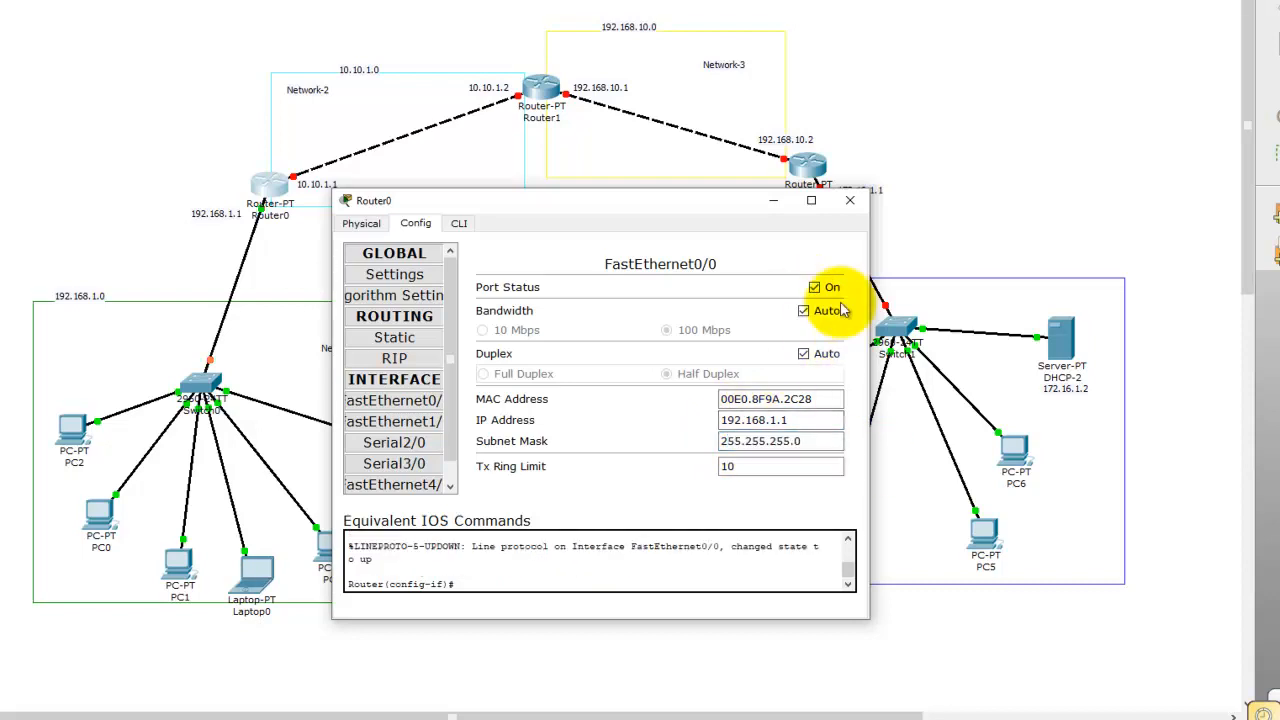
Configure Router0's FastEthernet1/0 with IP address 10.10.1.1 and subnet mask 255.0.0.0, and turn the port on
{"action": "left_click", "coordinate": [410, 422]}
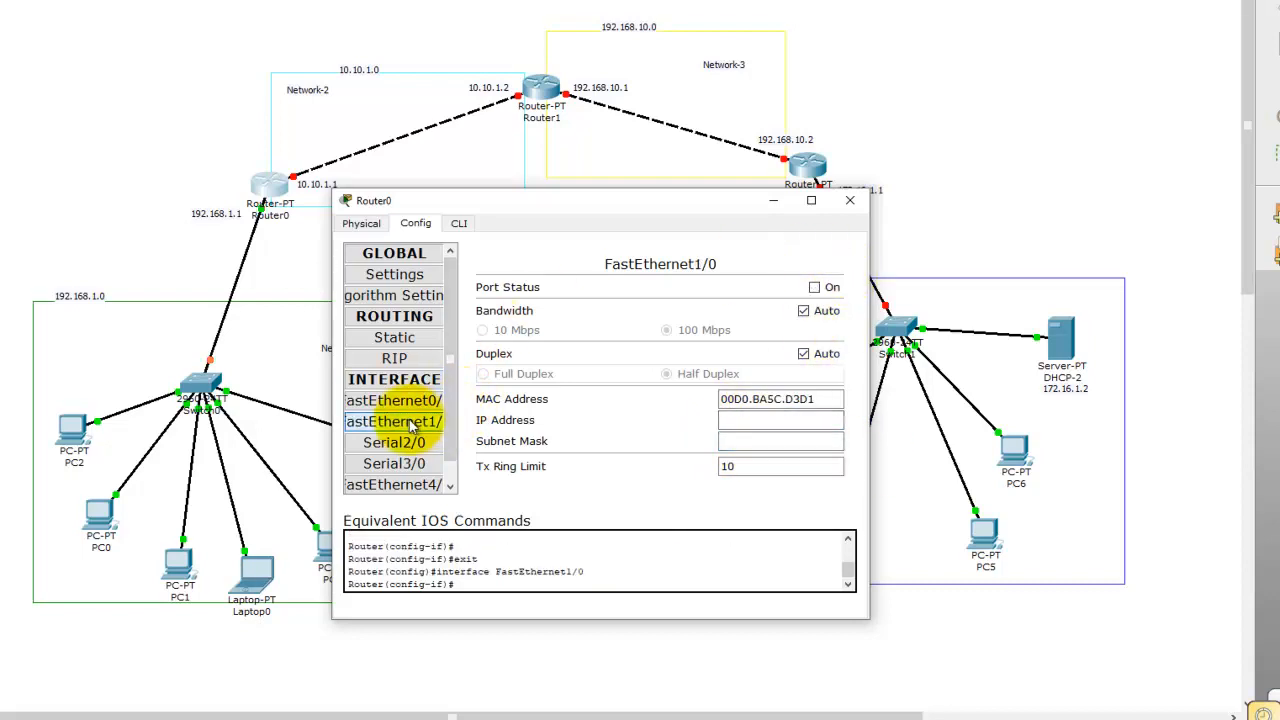
{"action": "left_click", "coordinate": [768, 424]}
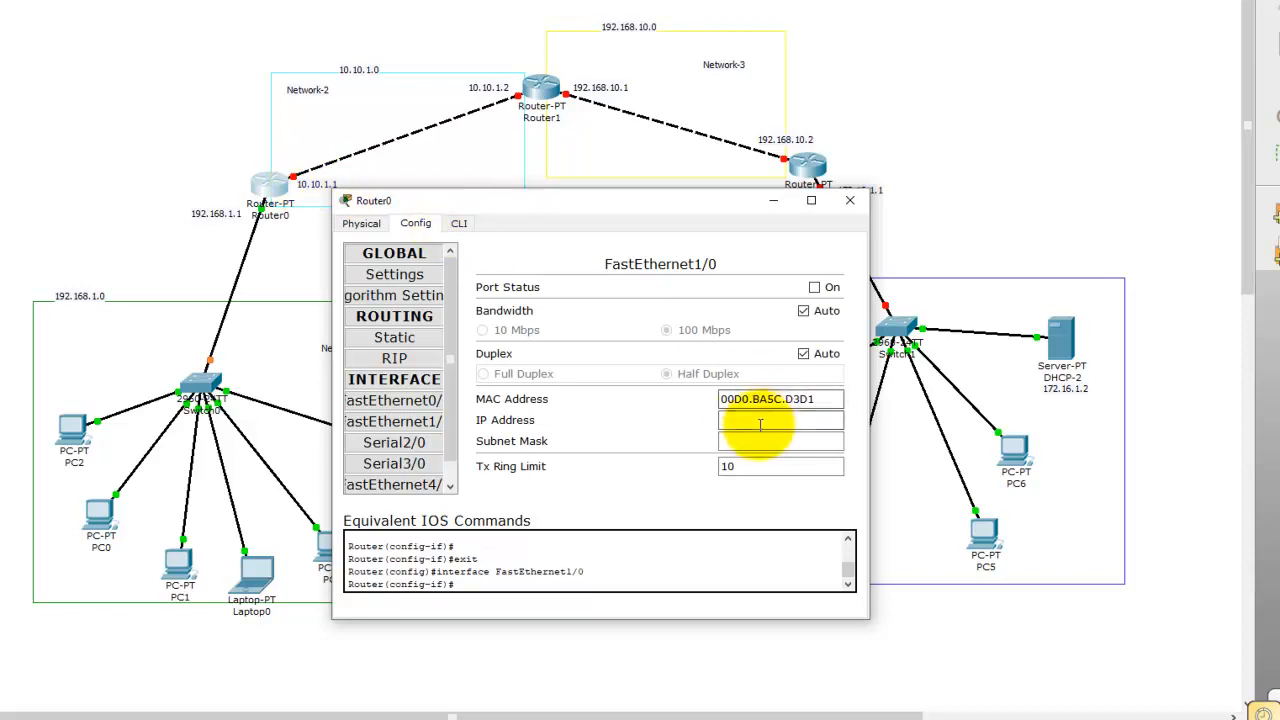
{"action": "left_click", "coordinate": [740, 419]}
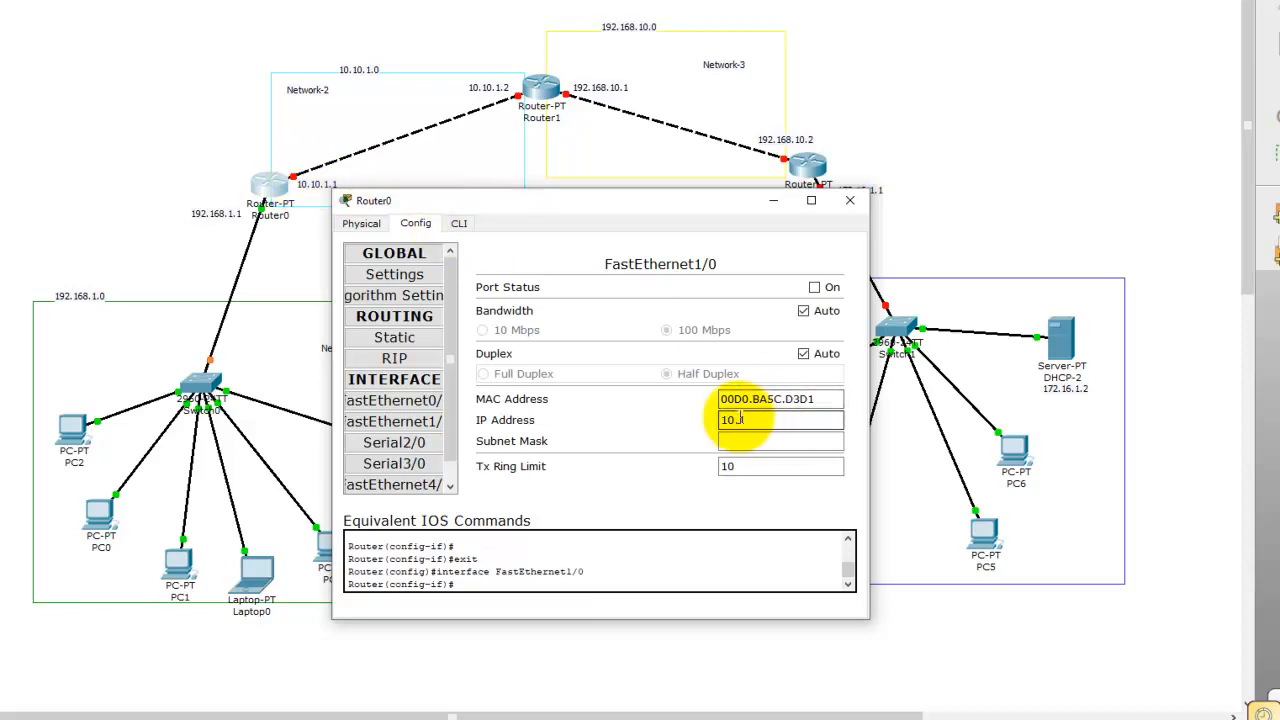
{"action": "left_click", "coordinate": [747, 442]}
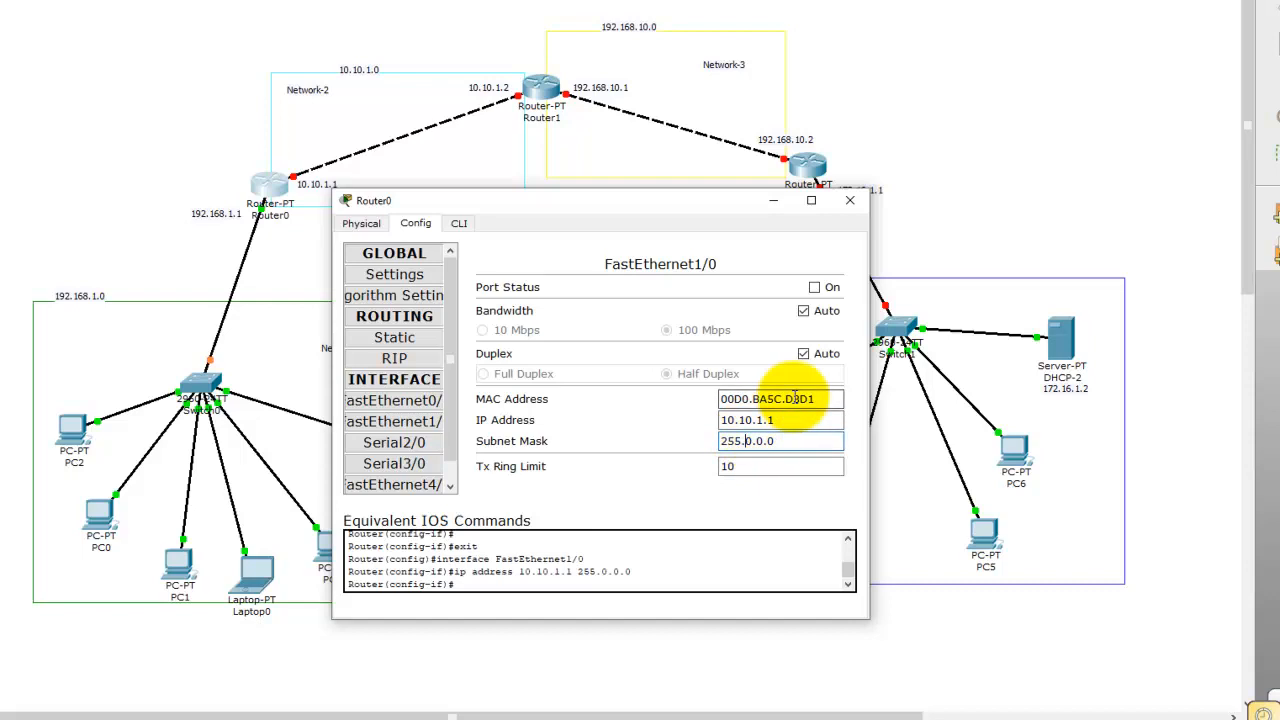
{"action": "left_click", "coordinate": [814, 287]}
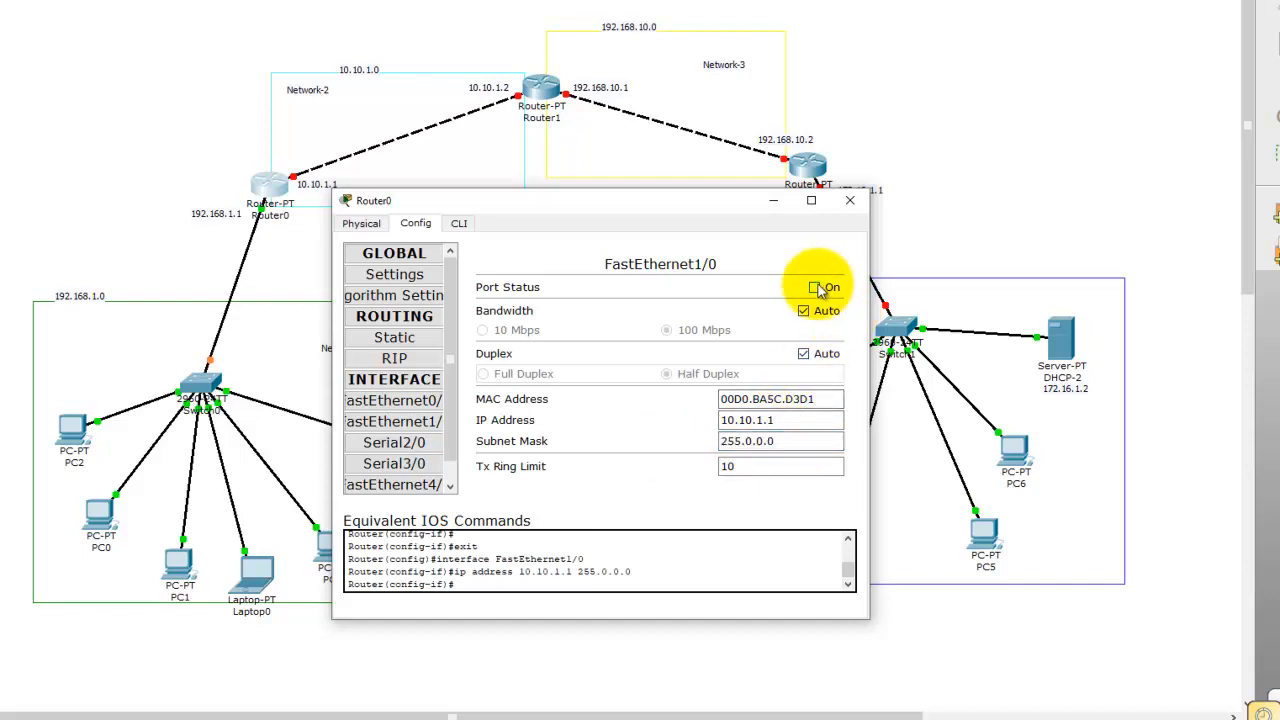
{"action": "left_click", "coordinate": [851, 203]}
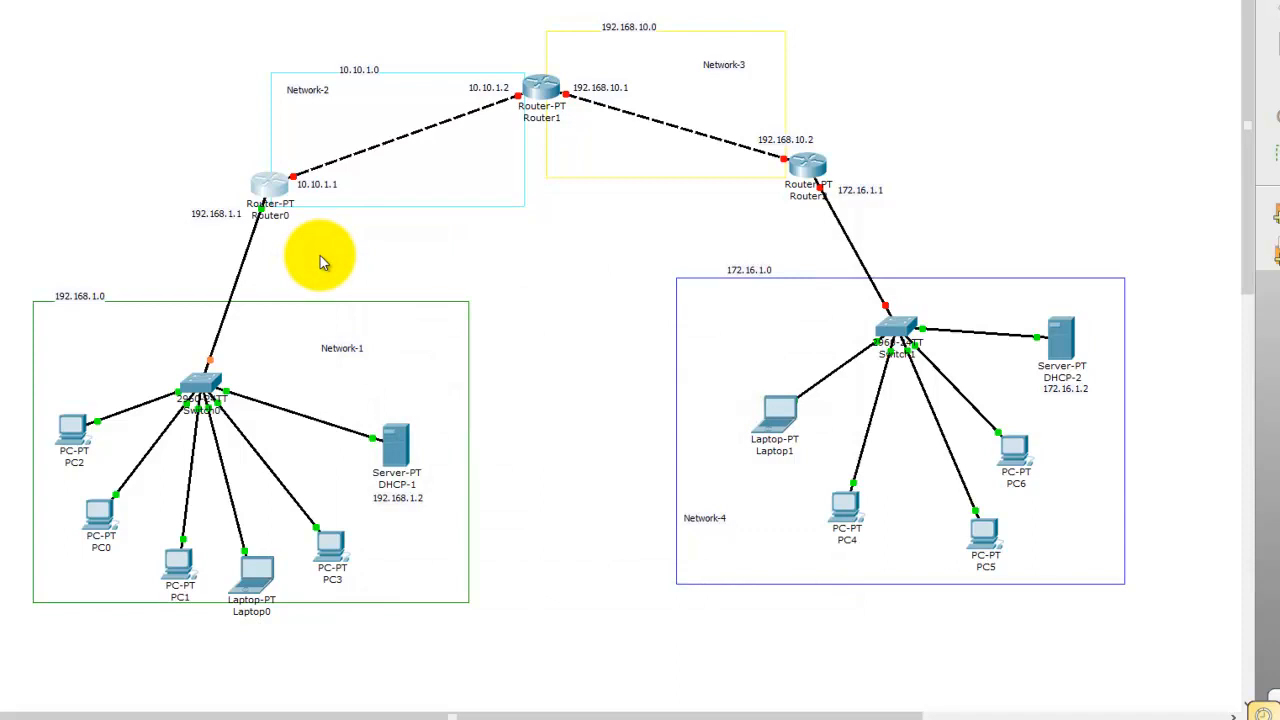
Configure Router1's FastEthernet0/0 with IP address 10.10.1.2 and subnet mask 255.0.0.0, and turn the port on
{"action": "mouse_move", "coordinate": [295, 180]}
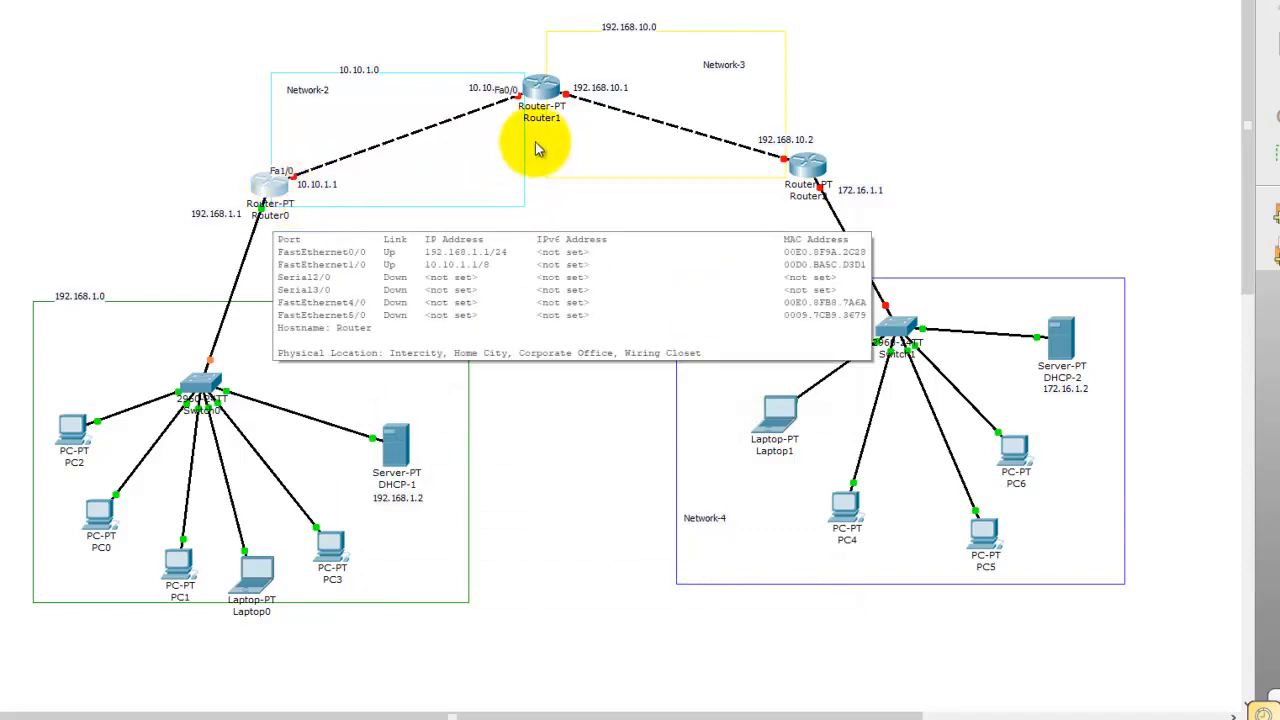
{"action": "mouse_move", "coordinate": [527, 92]}
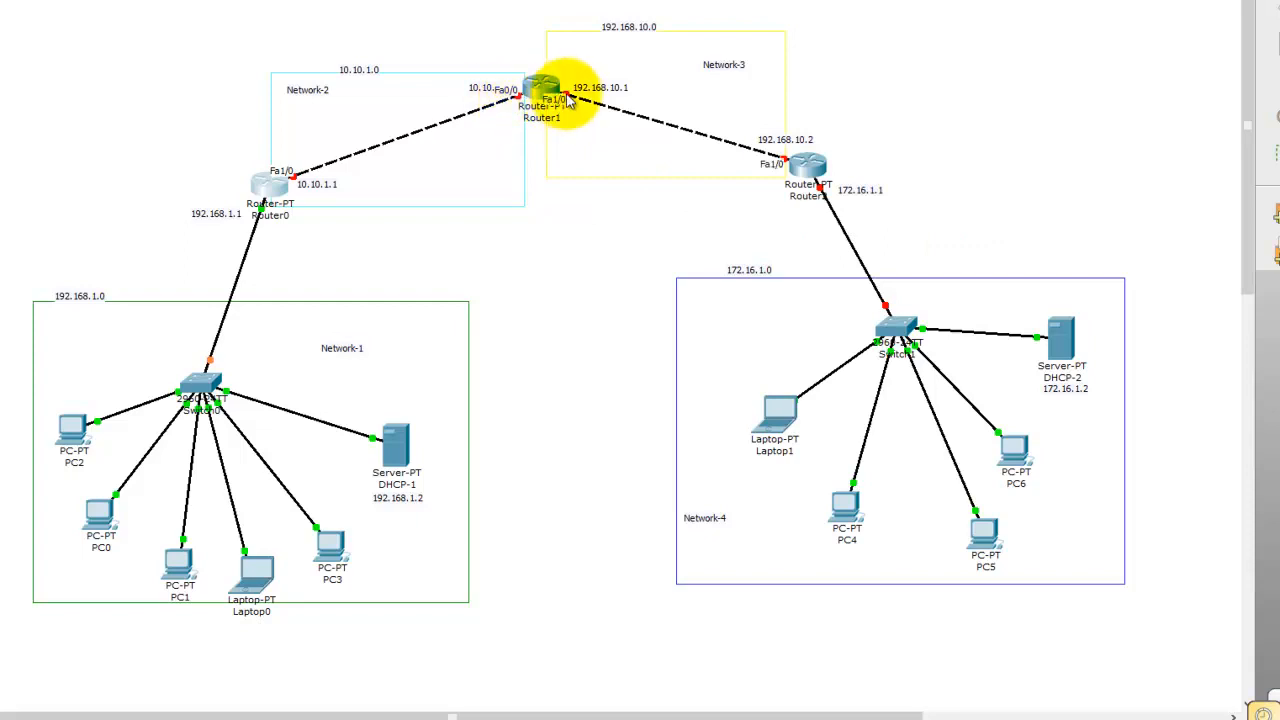
{"action": "left_click", "coordinate": [540, 90]}
{"action": "left_click_drag", "start_coordinate": [360, 10], "coordinate": [746, 157]}
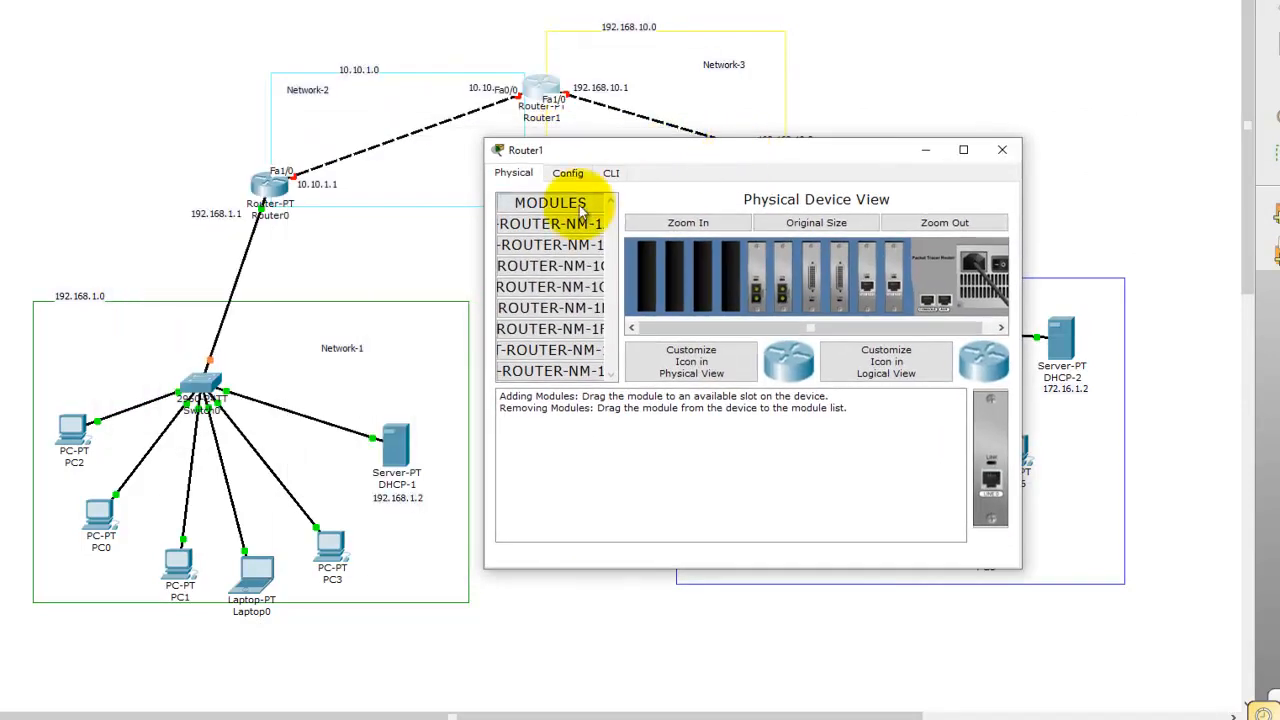
{"action": "left_click", "coordinate": [567, 172]}
{"action": "left_click", "coordinate": [545, 350]}
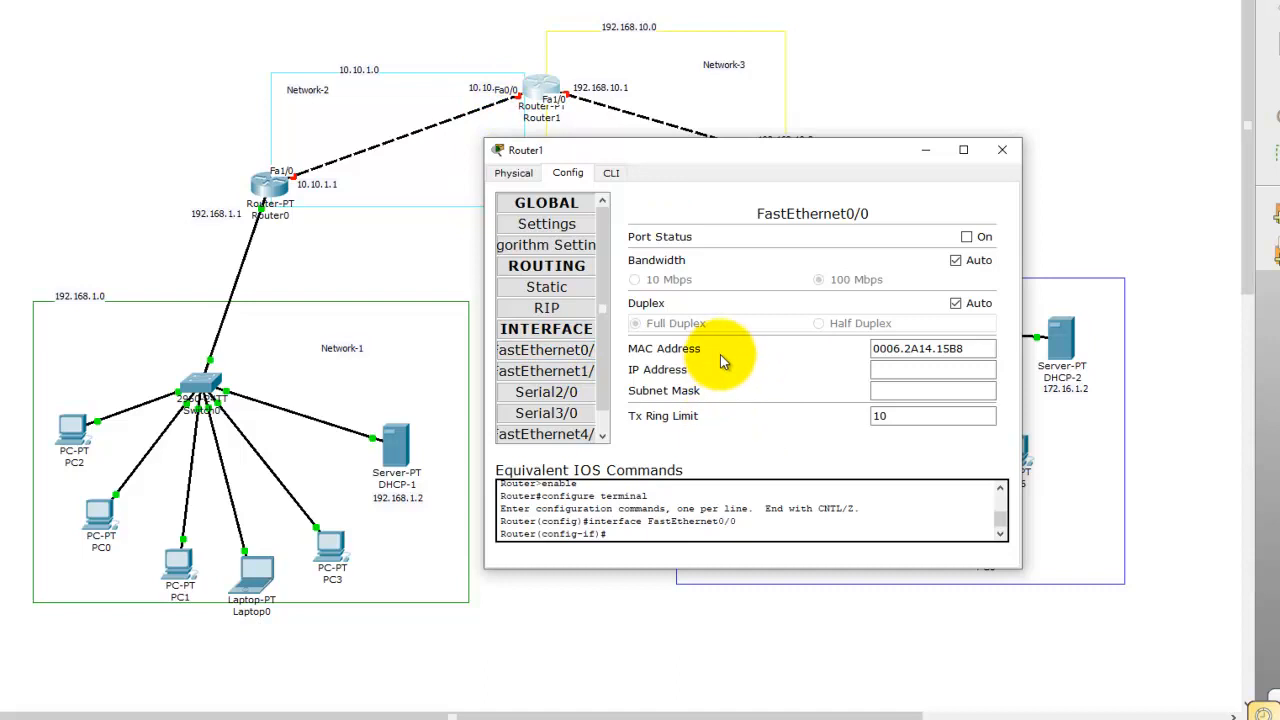
{"action": "left_click", "coordinate": [889, 368]}
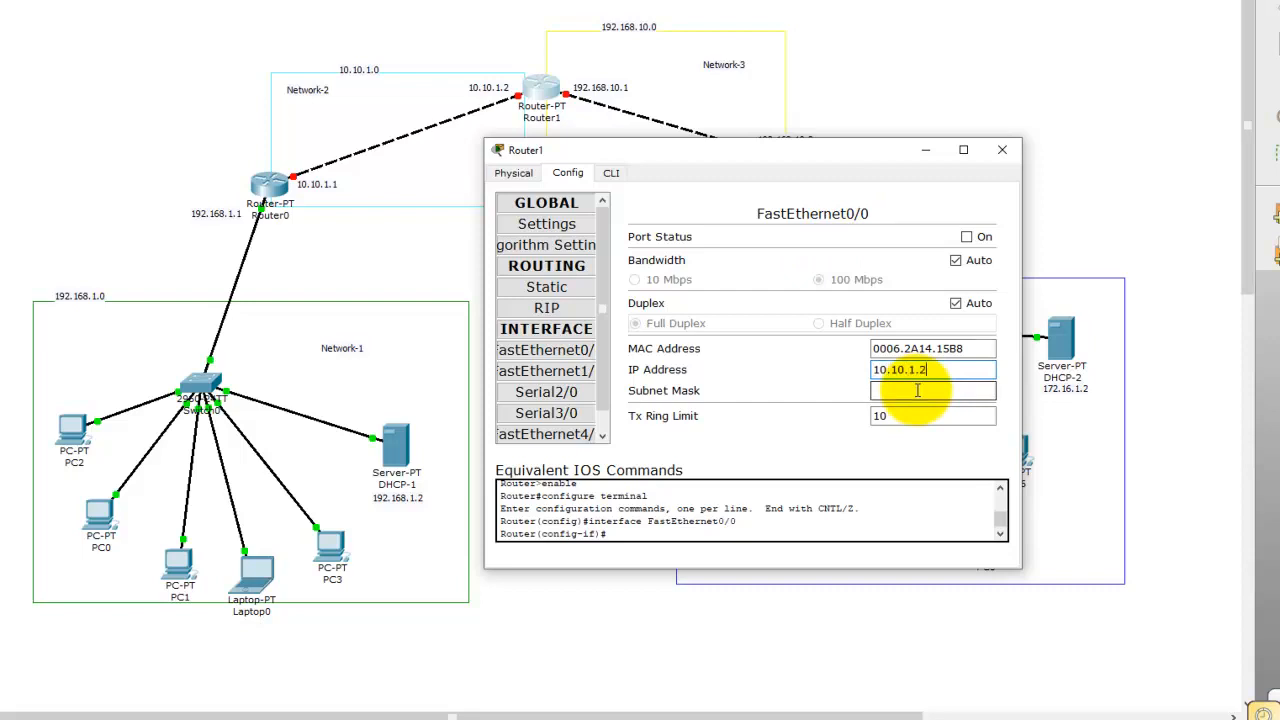
{"action": "left_click", "coordinate": [966, 237]}
{"action": "left_click", "coordinate": [912, 414]}
{"action": "left_click", "coordinate": [929, 393]}
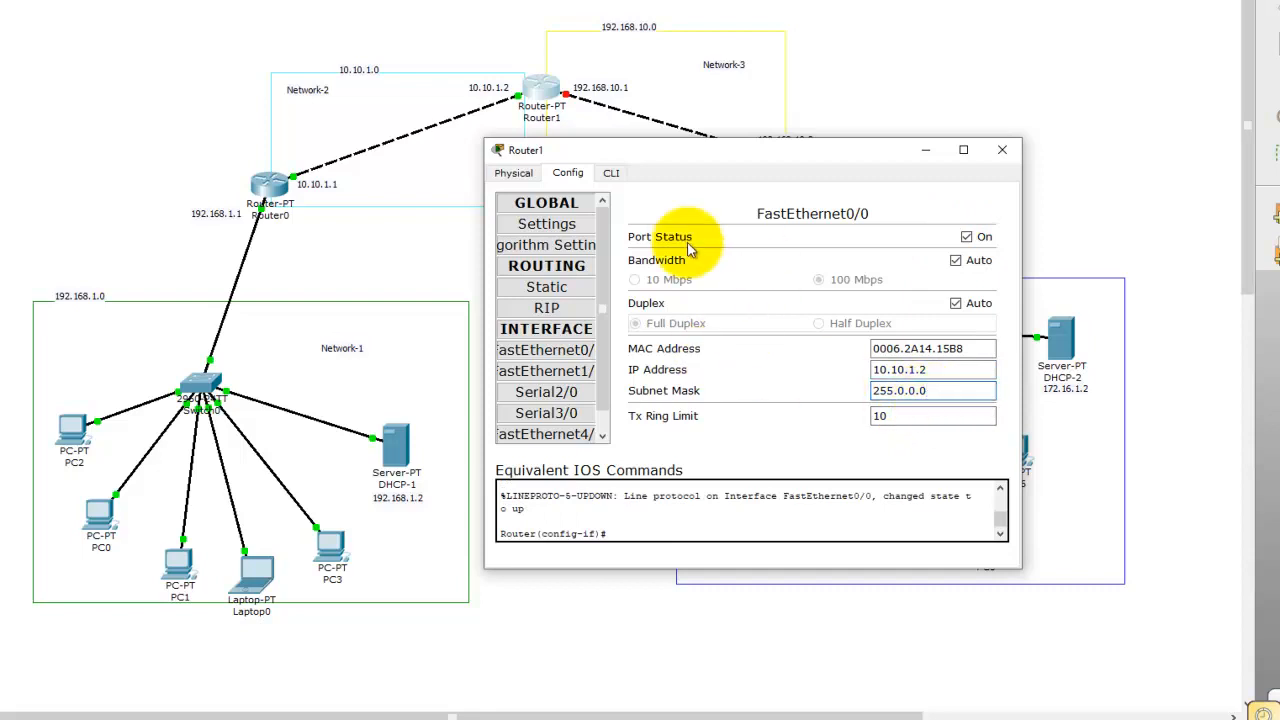
Configure Router1's FastEthernet1/0 with IP address 192.168.10.1 and subnet mask 255.255.255.0, and turn the port on
{"action": "left_click", "coordinate": [563, 376]}
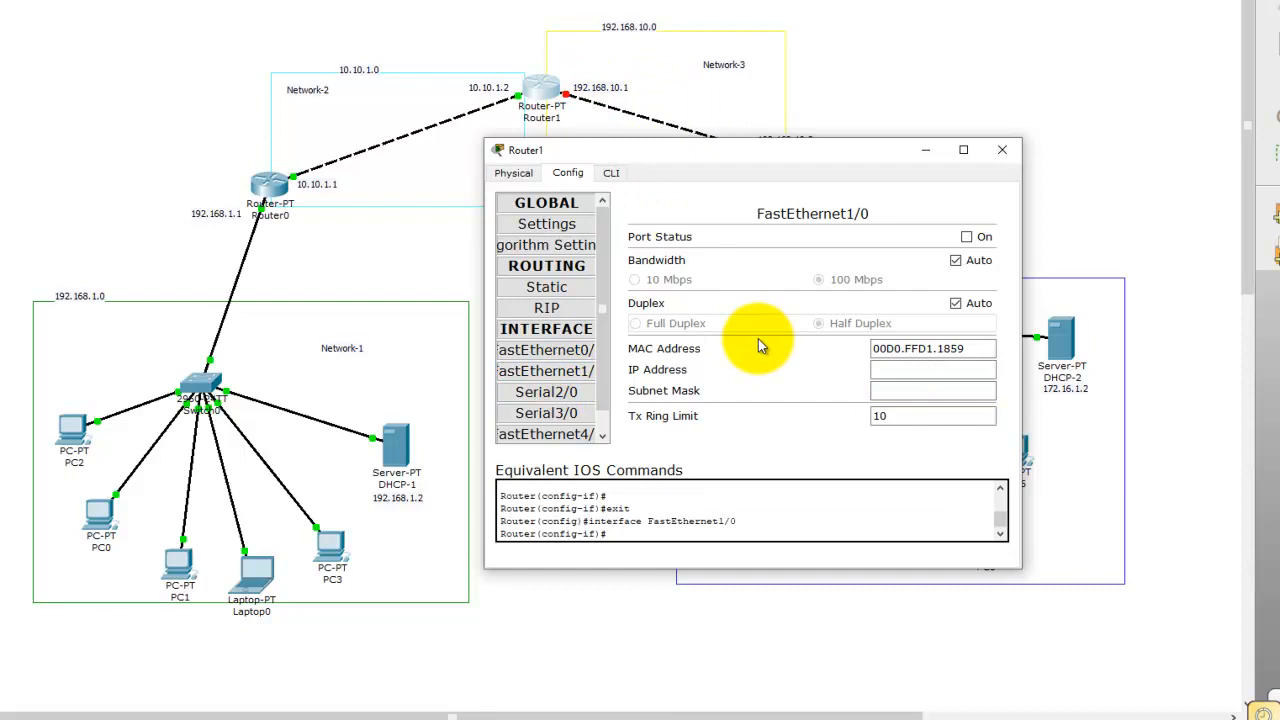
{"action": "left_click", "coordinate": [902, 371]}
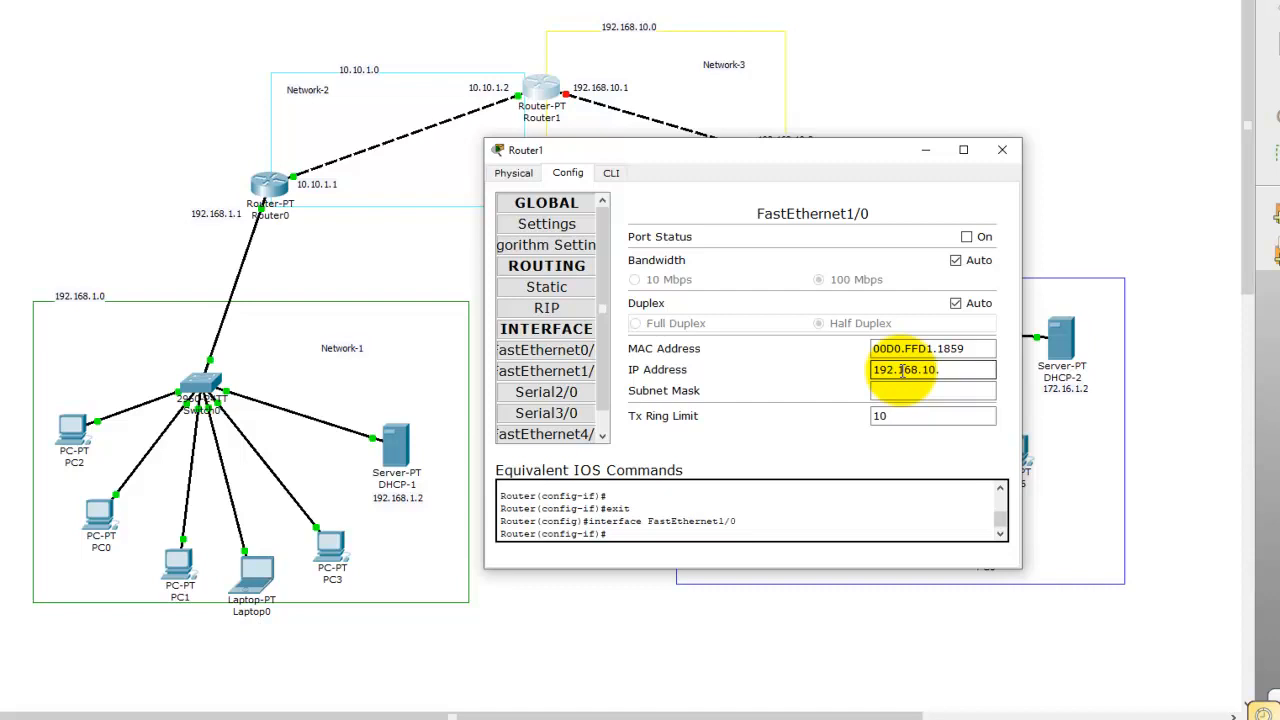
{"action": "left_click", "coordinate": [966, 237]}
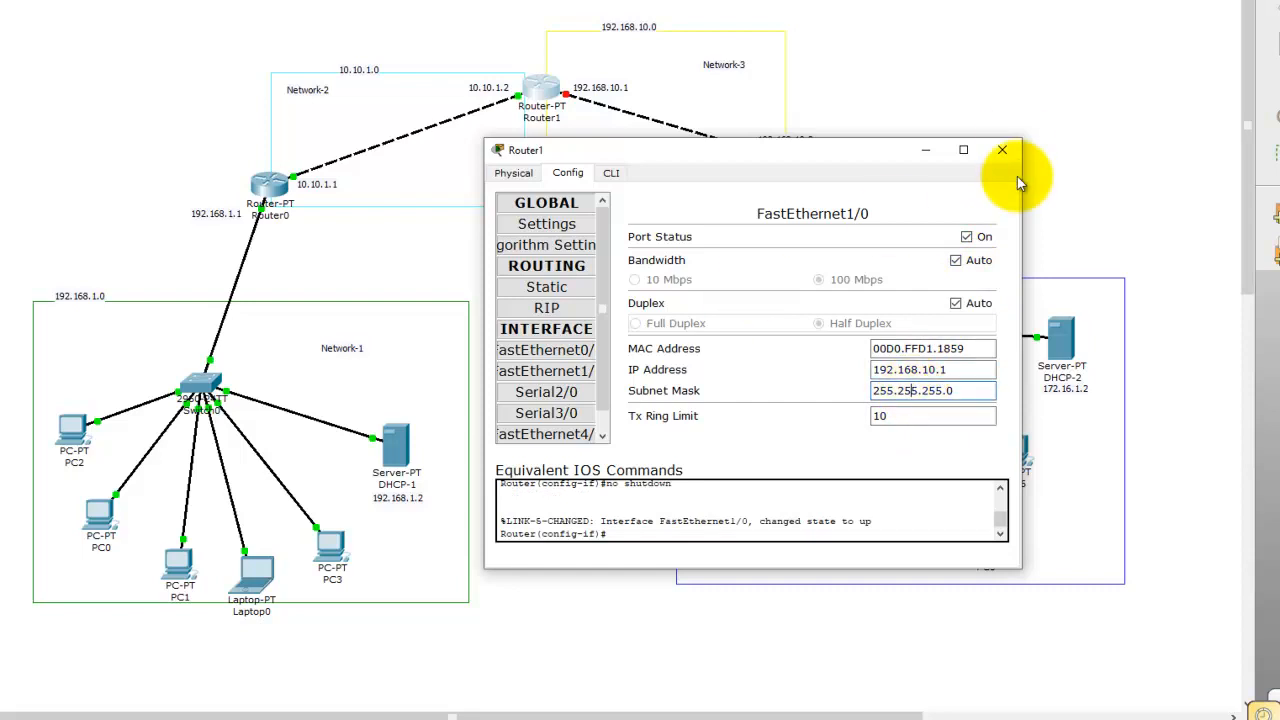
{"action": "left_click", "coordinate": [1002, 149]}
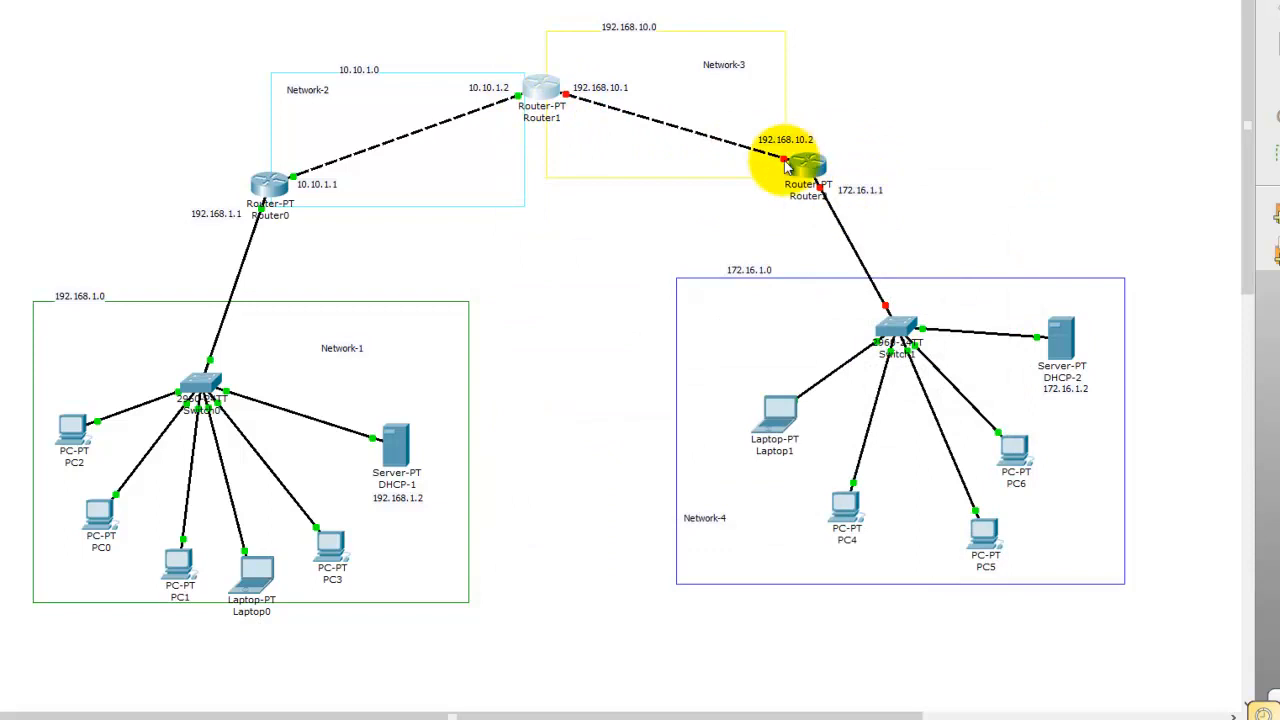
Configure Router2's FastEthernet0/0 with IP address 172.16.1.1 and subnet mask 255.255.0.0, and turn the port on
{"action": "left_click", "coordinate": [806, 168]}
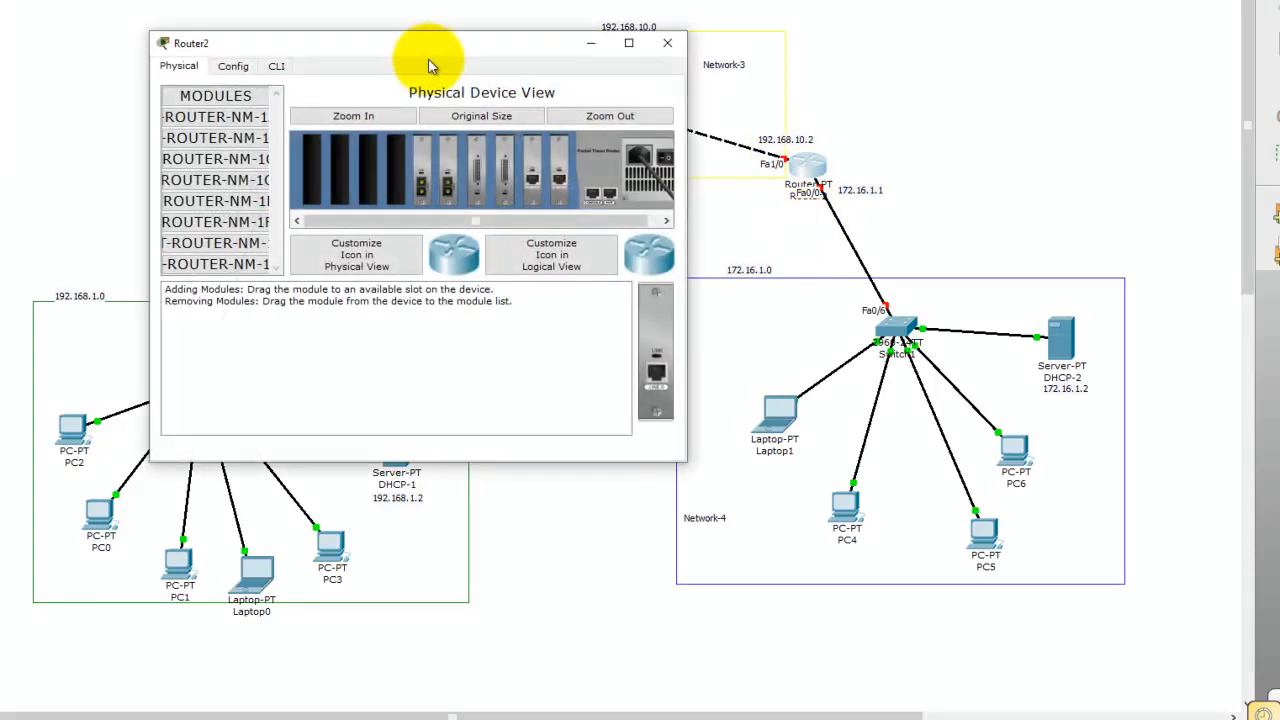
{"action": "left_click", "coordinate": [237, 64]}
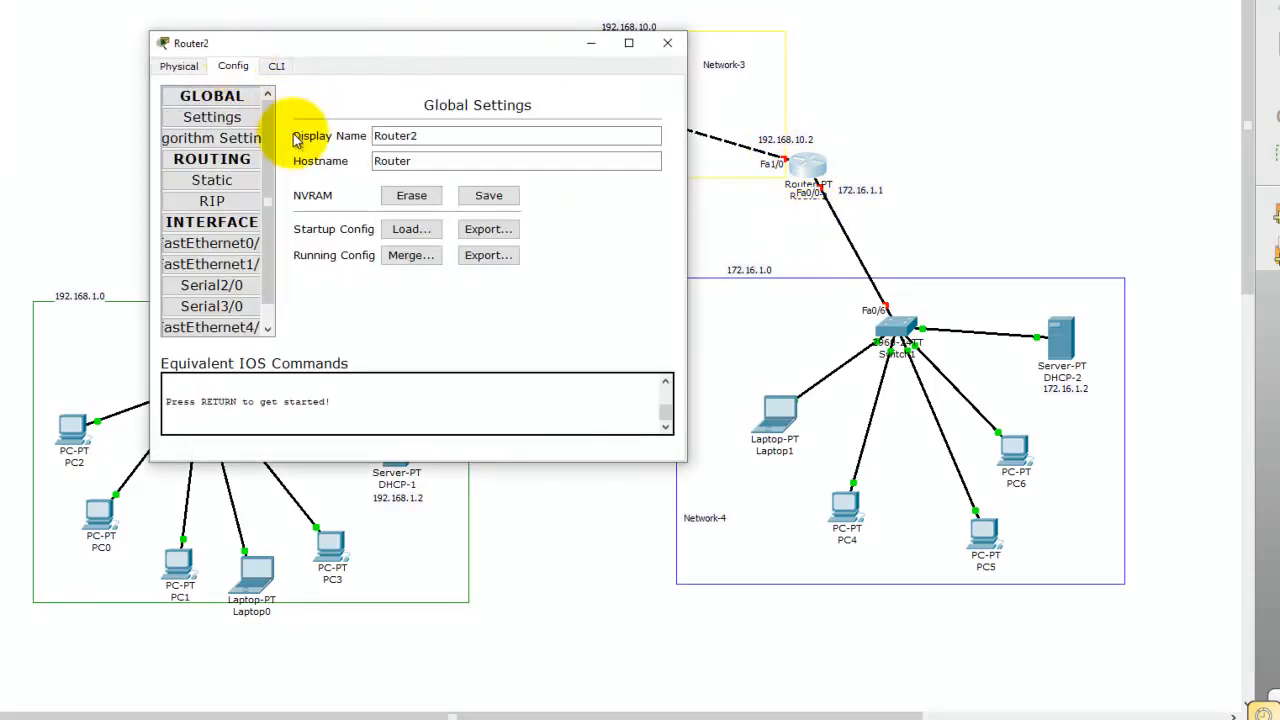
{"action": "left_click", "coordinate": [225, 243]}
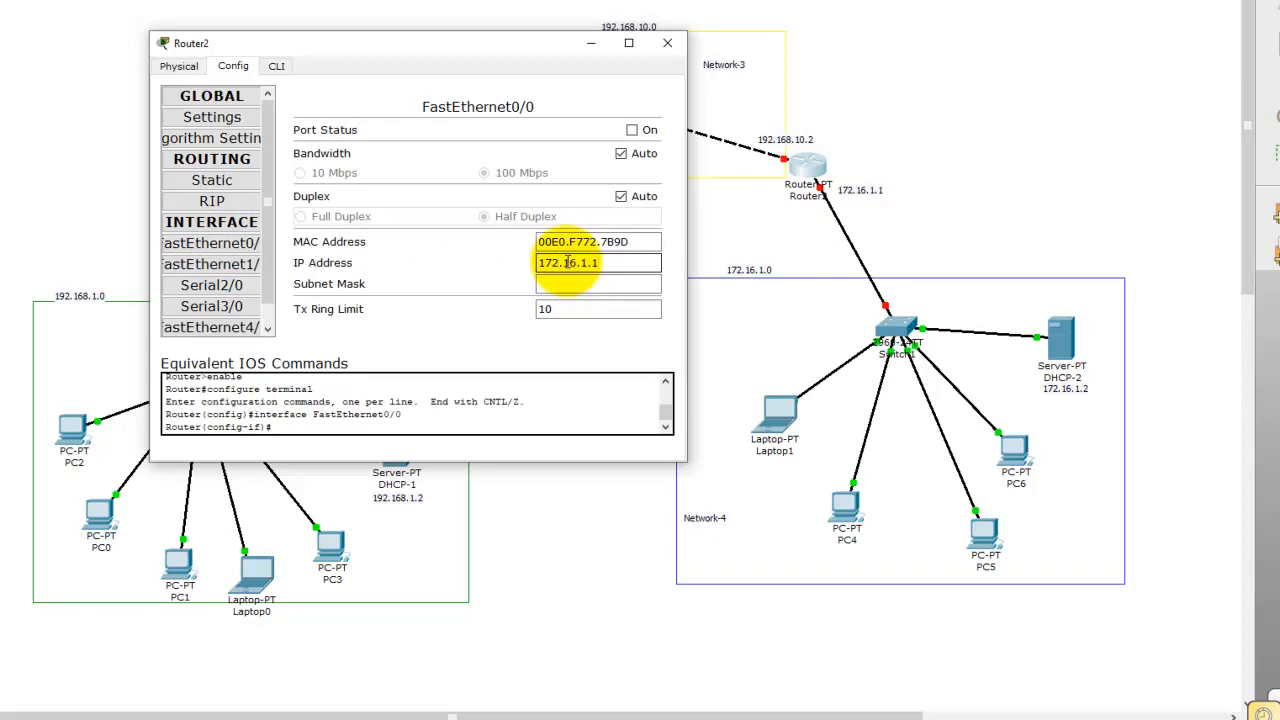
{"action": "key", "text": "Tab"}
{"action": "left_click", "coordinate": [632, 130]}
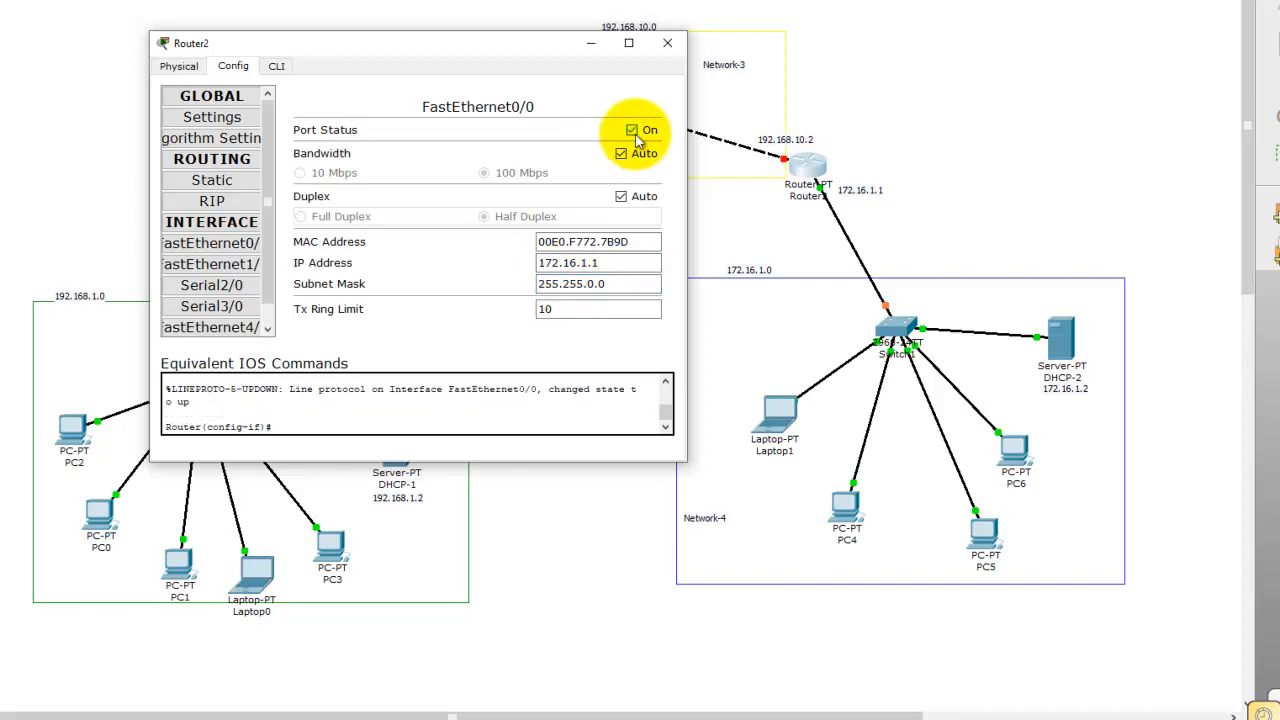
Configure Router2's FastEthernet1/0 with IP address 192.168.10.2 and subnet mask 255.255.255.0, and turn the port on
{"action": "left_click", "coordinate": [235, 266]}
{"action": "left_click", "coordinate": [568, 261]}
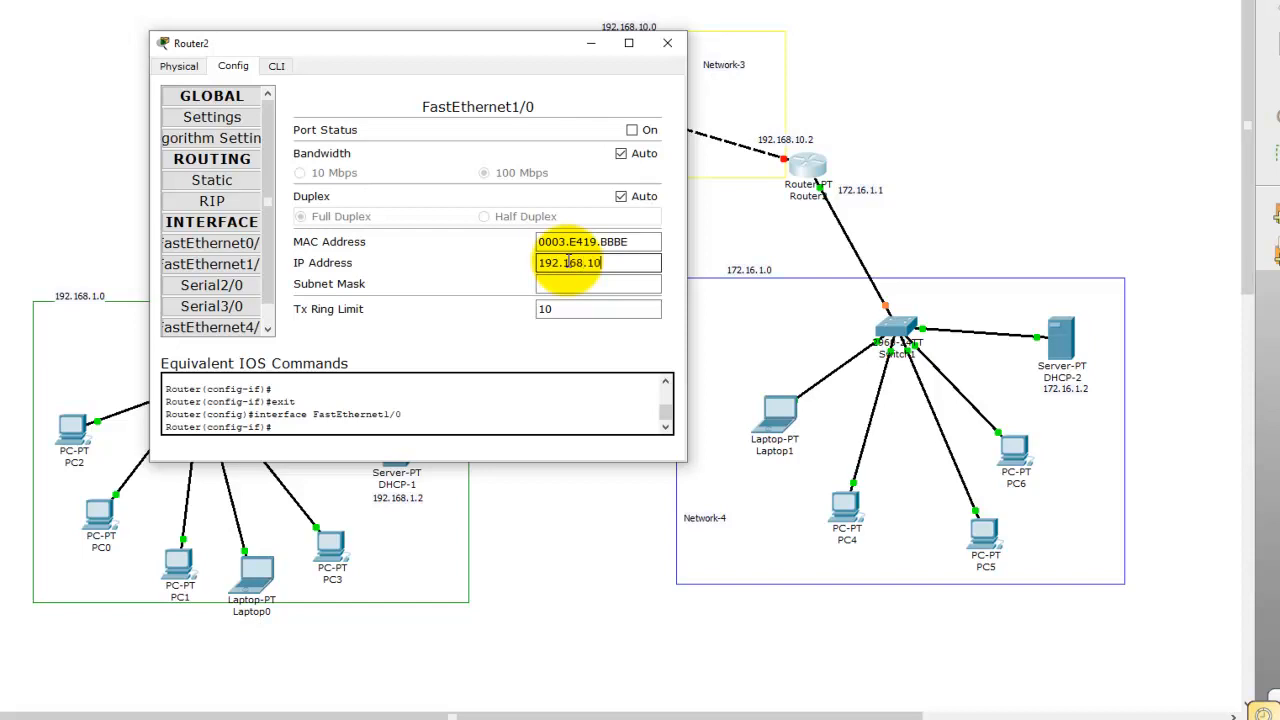
{"action": "left_click", "coordinate": [575, 284]}
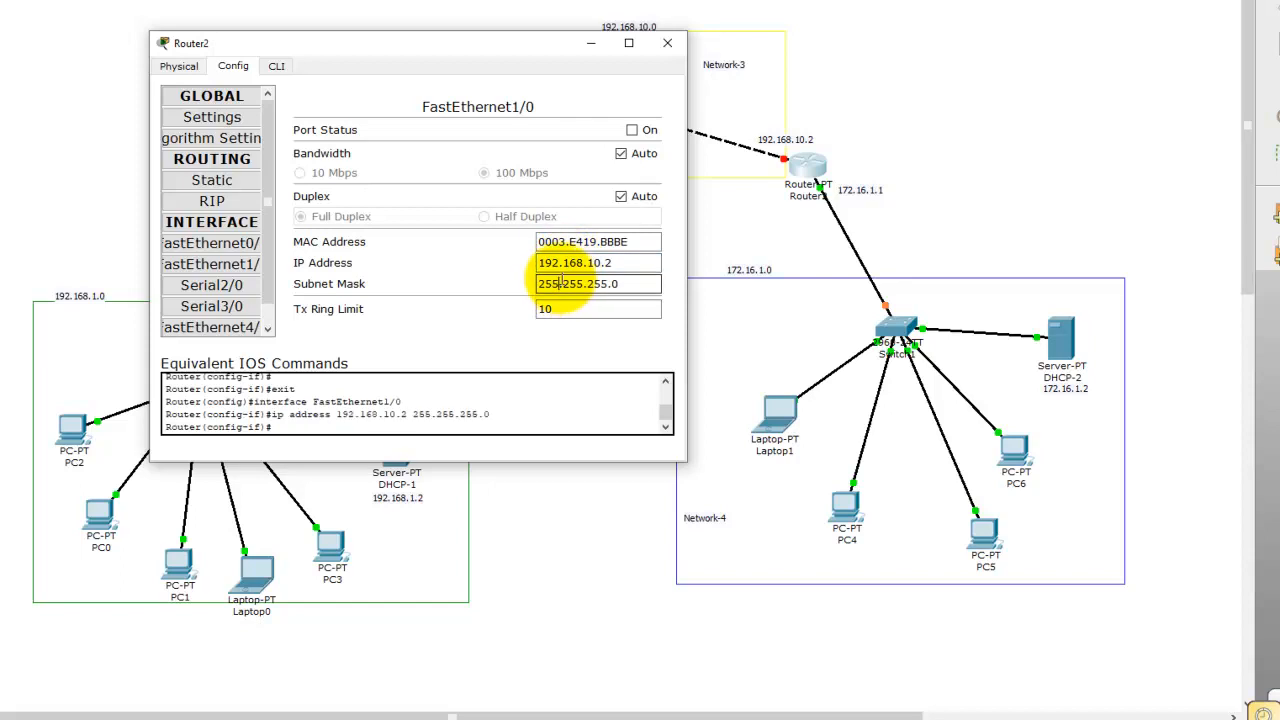
{"action": "left_click", "coordinate": [632, 131]}
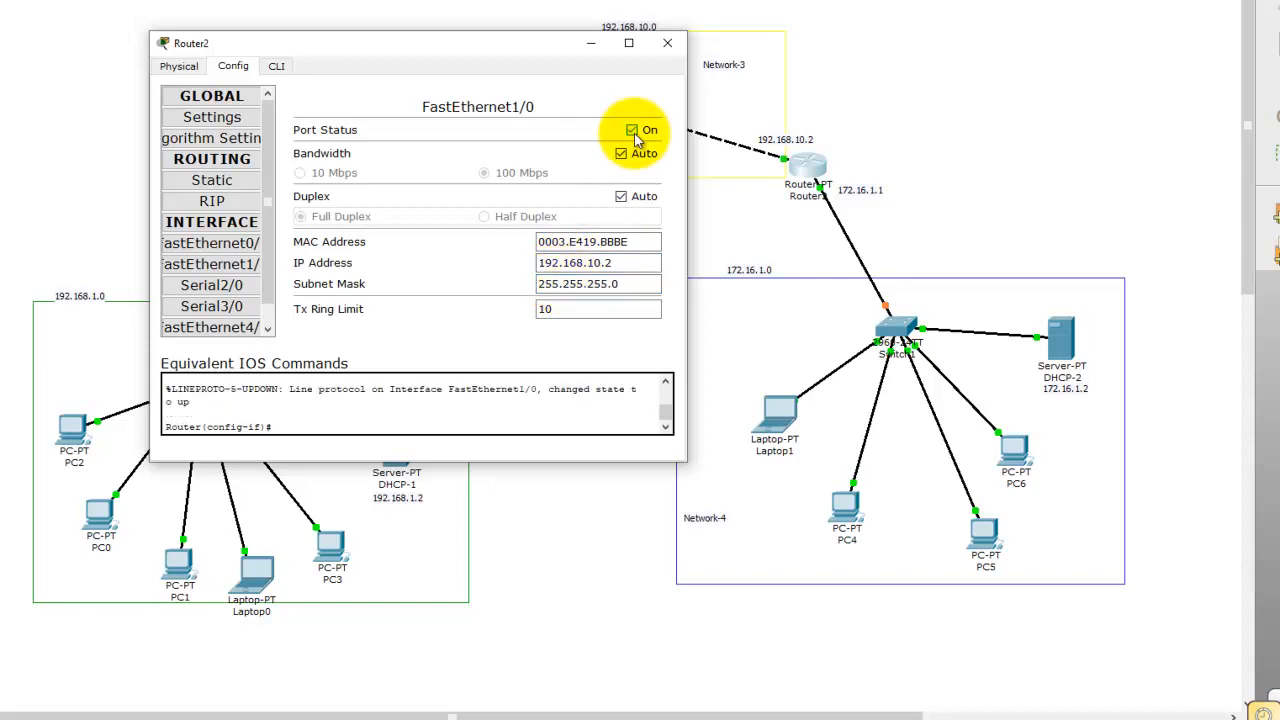
{"action": "left_click", "coordinate": [663, 48]}
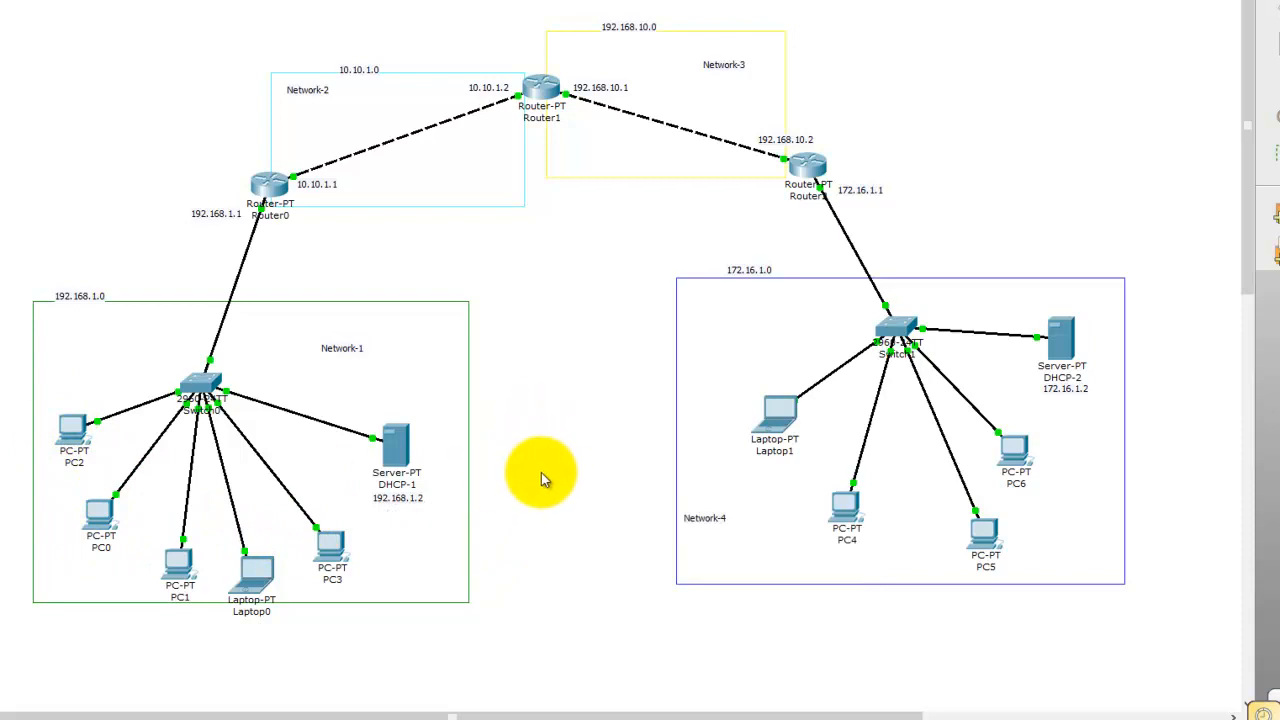
Move the Network-1 label to the upper-right corner of the green network area, above the DHCP-1 server
{"action": "left_click_drag", "start_coordinate": [343, 346], "coordinate": [436, 335]}
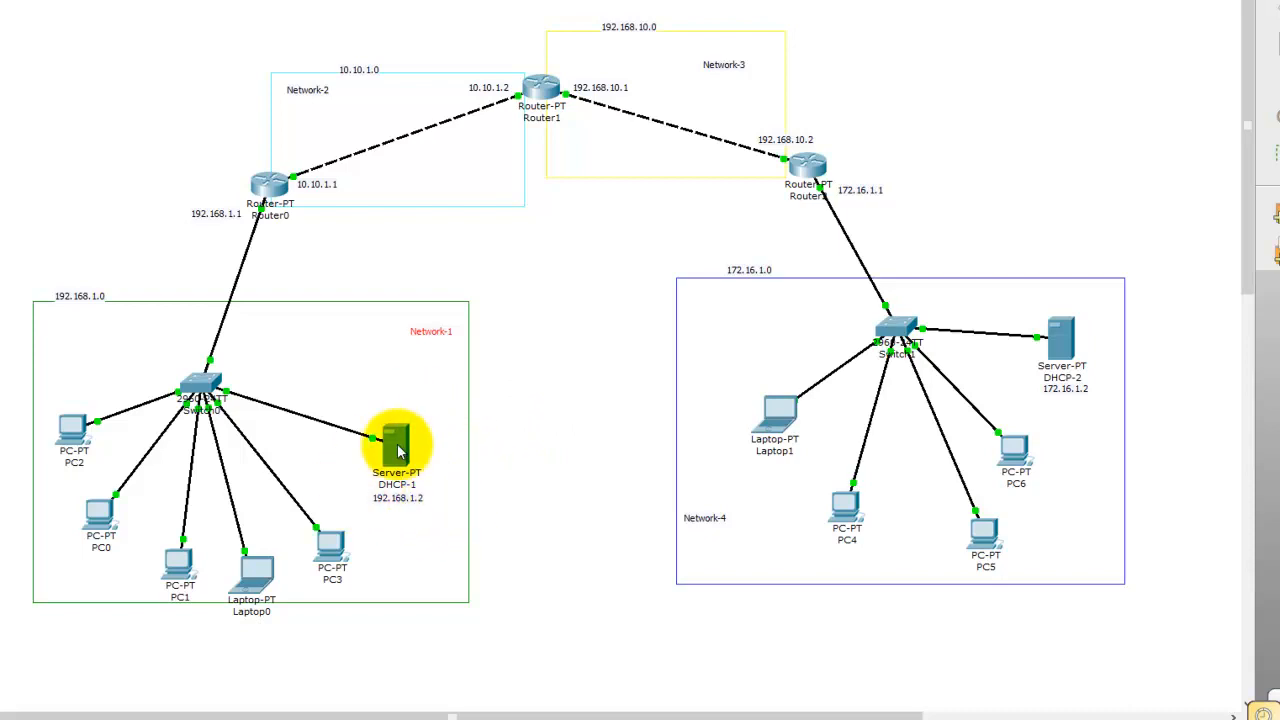
{"action": "mouse_move", "coordinate": [399, 452]}
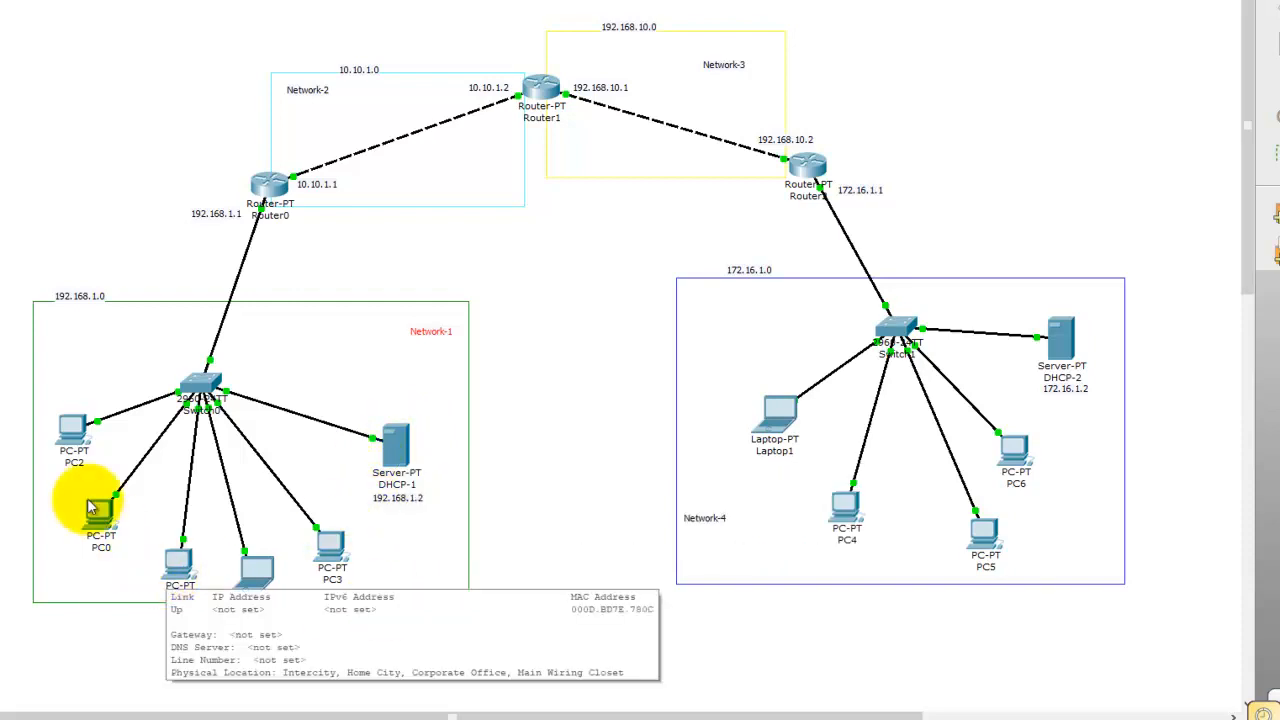
Give the DHCP-1 server the static IP address 192.168.1.2, subnet mask 255.255.255.0 and default gateway 192.168.1.1
{"action": "left_click", "coordinate": [397, 445]}
{"action": "left_click", "coordinate": [331, 111]}
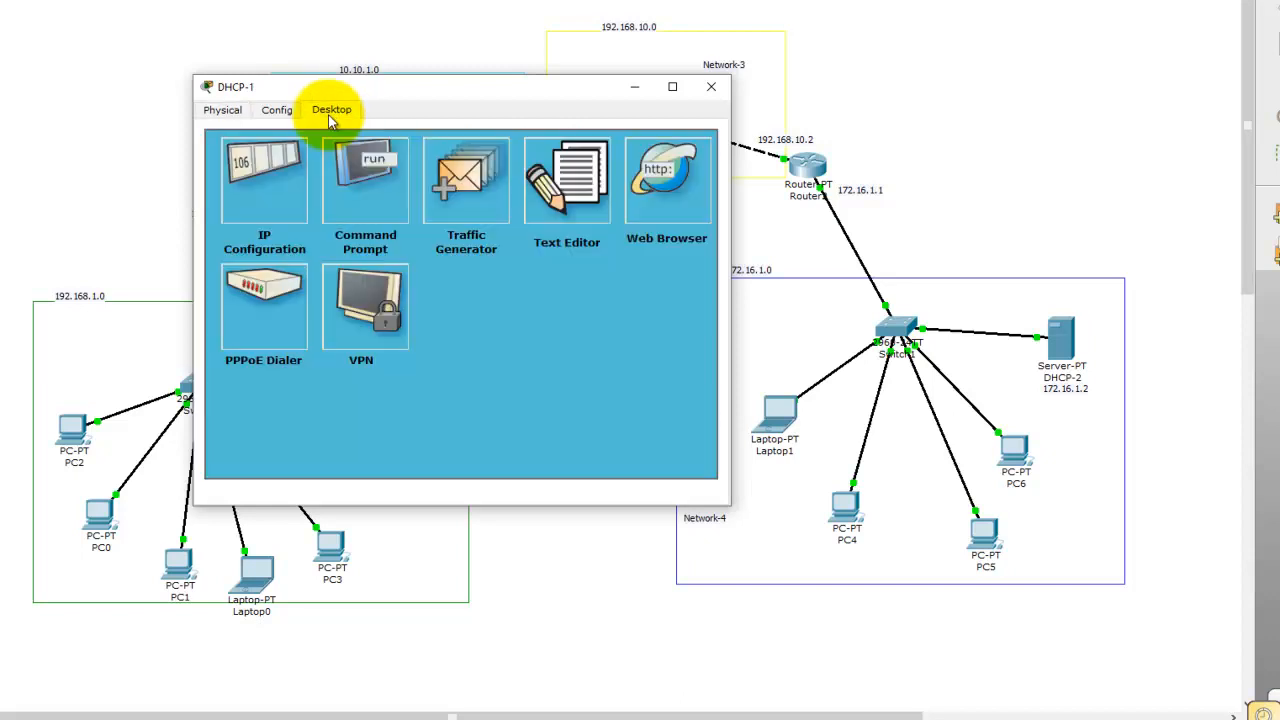
{"action": "left_click", "coordinate": [245, 170]}
{"action": "left_click_drag", "start_coordinate": [392, 95], "coordinate": [707, 66]}
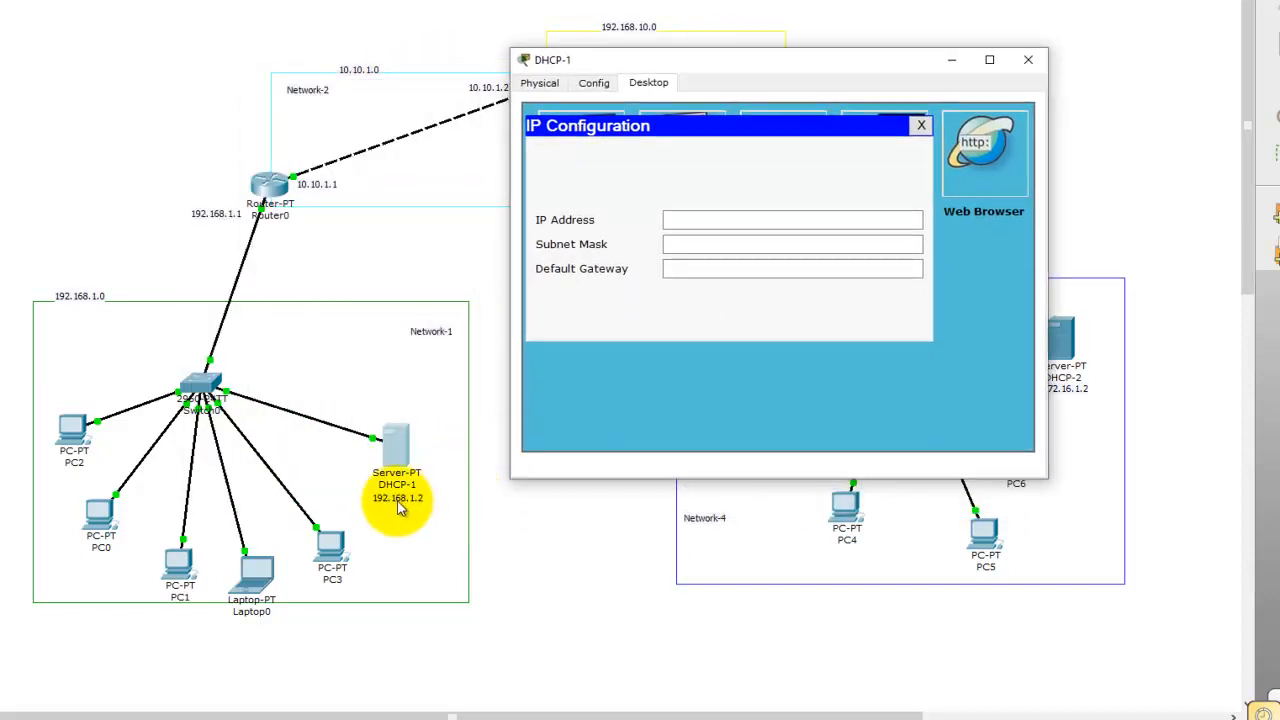
{"action": "left_click", "coordinate": [680, 218]}
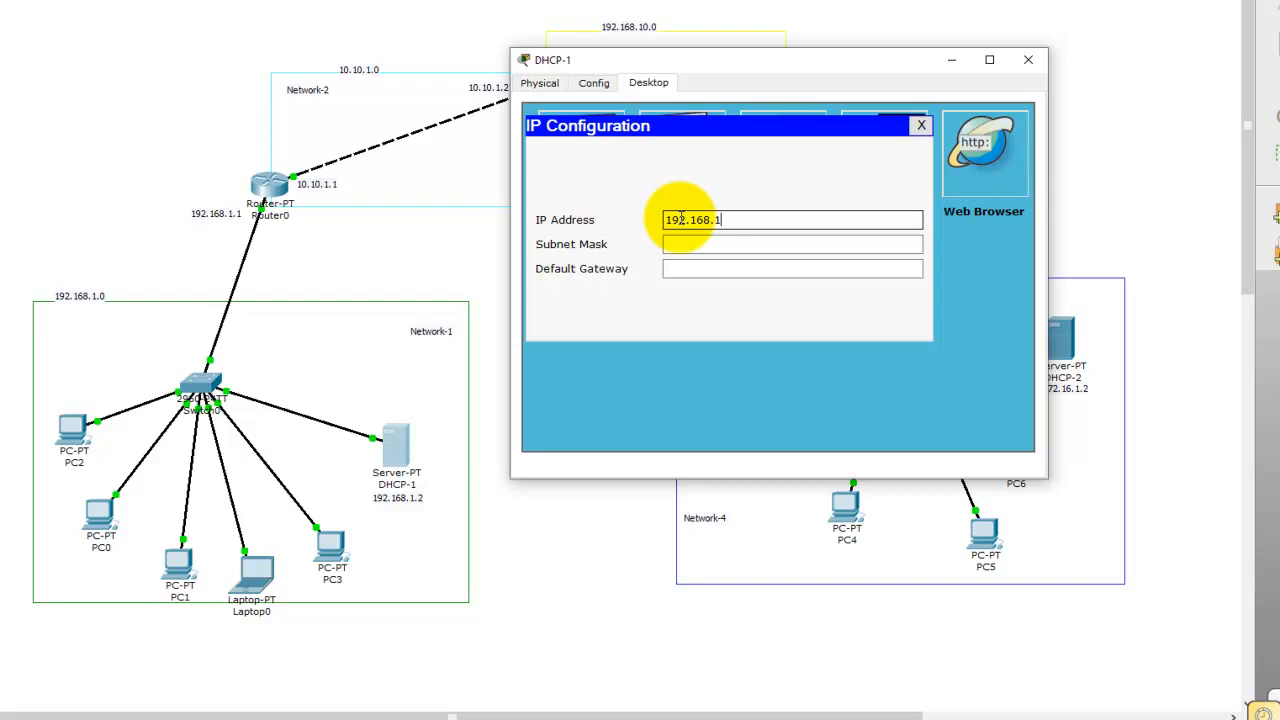
{"action": "left_click", "coordinate": [689, 245]}
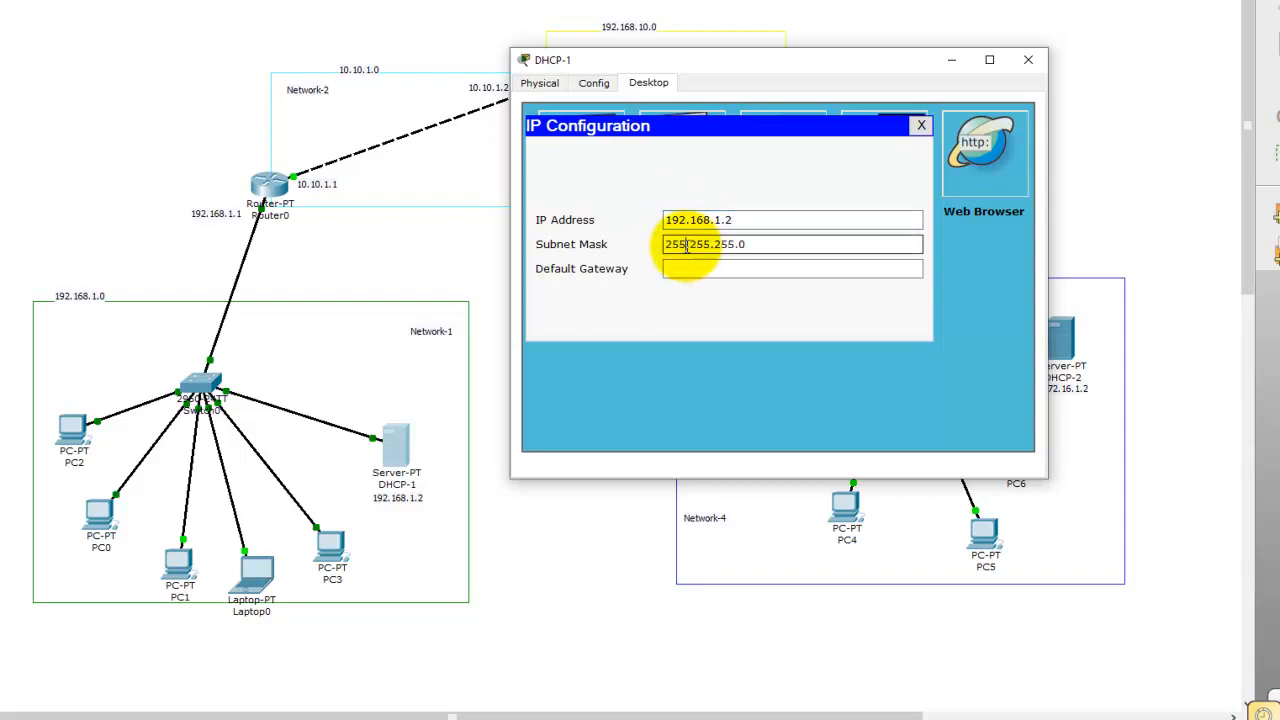
{"action": "left_click", "coordinate": [694, 268]}
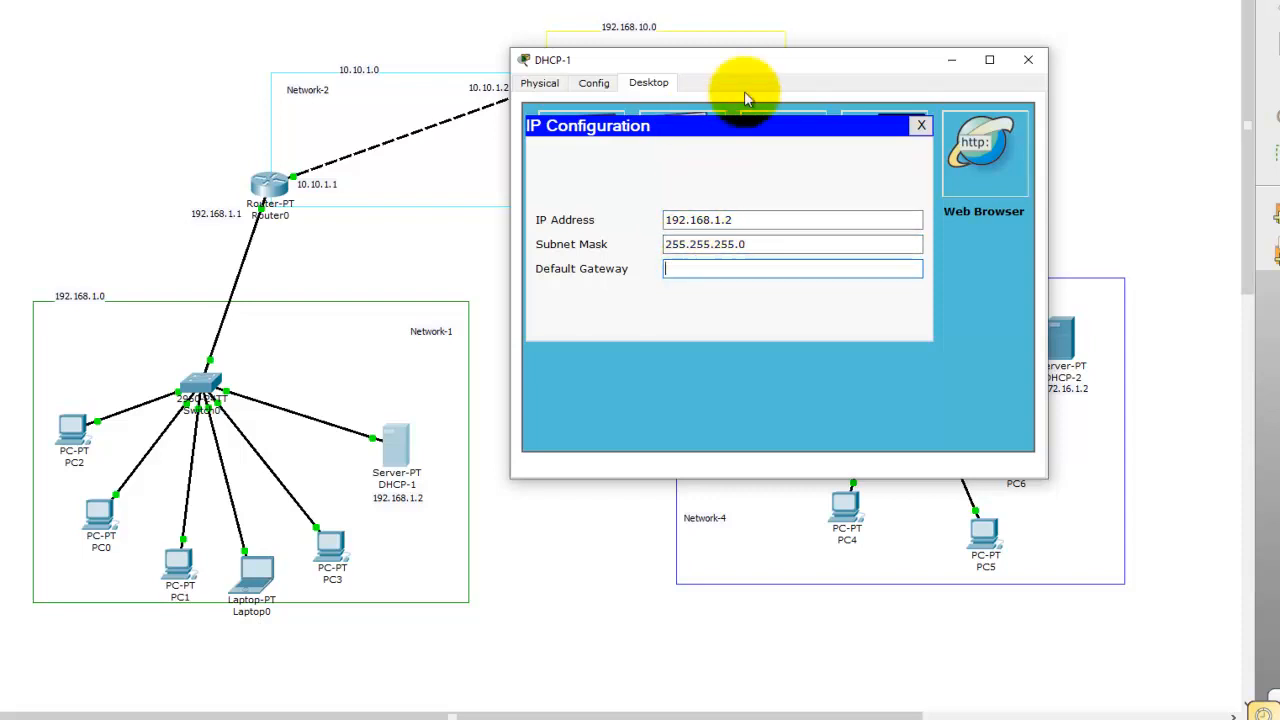
{"action": "left_click_drag", "start_coordinate": [733, 59], "coordinate": [849, 76]}
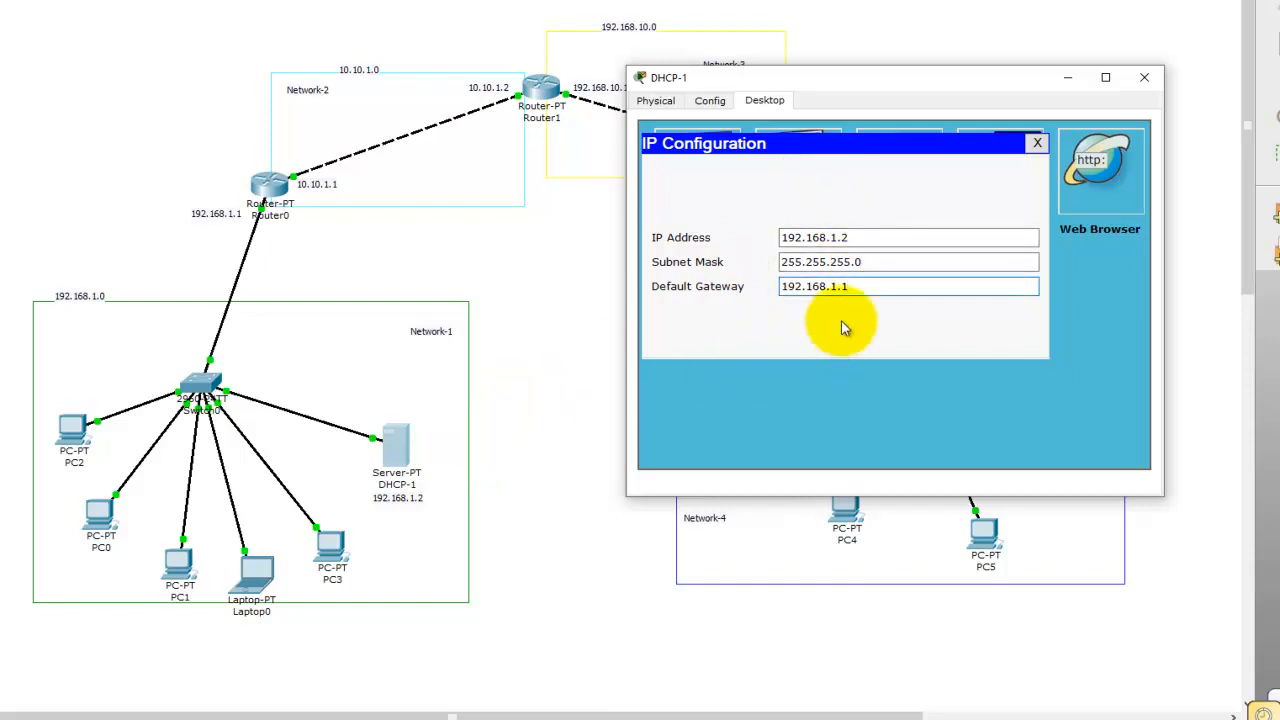
{"action": "left_click_drag", "start_coordinate": [867, 286], "coordinate": [794, 286]}
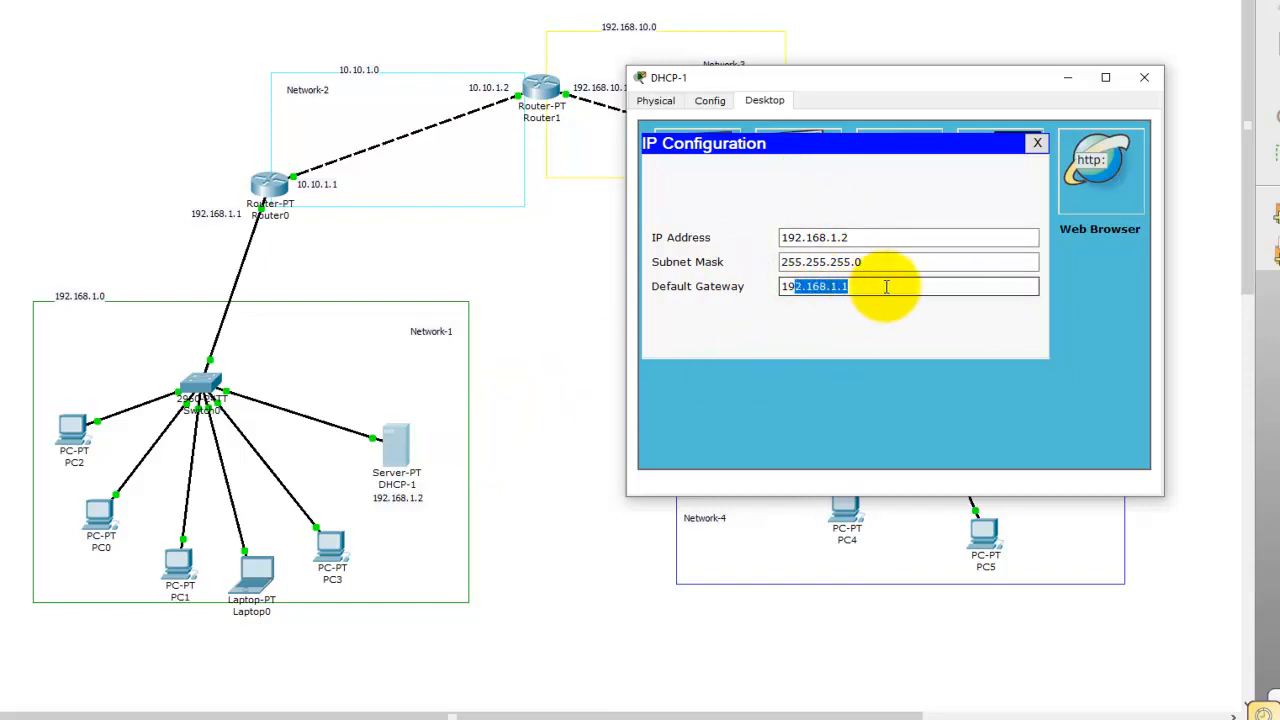
{"action": "left_click_drag", "start_coordinate": [874, 263], "coordinate": [802, 265]}
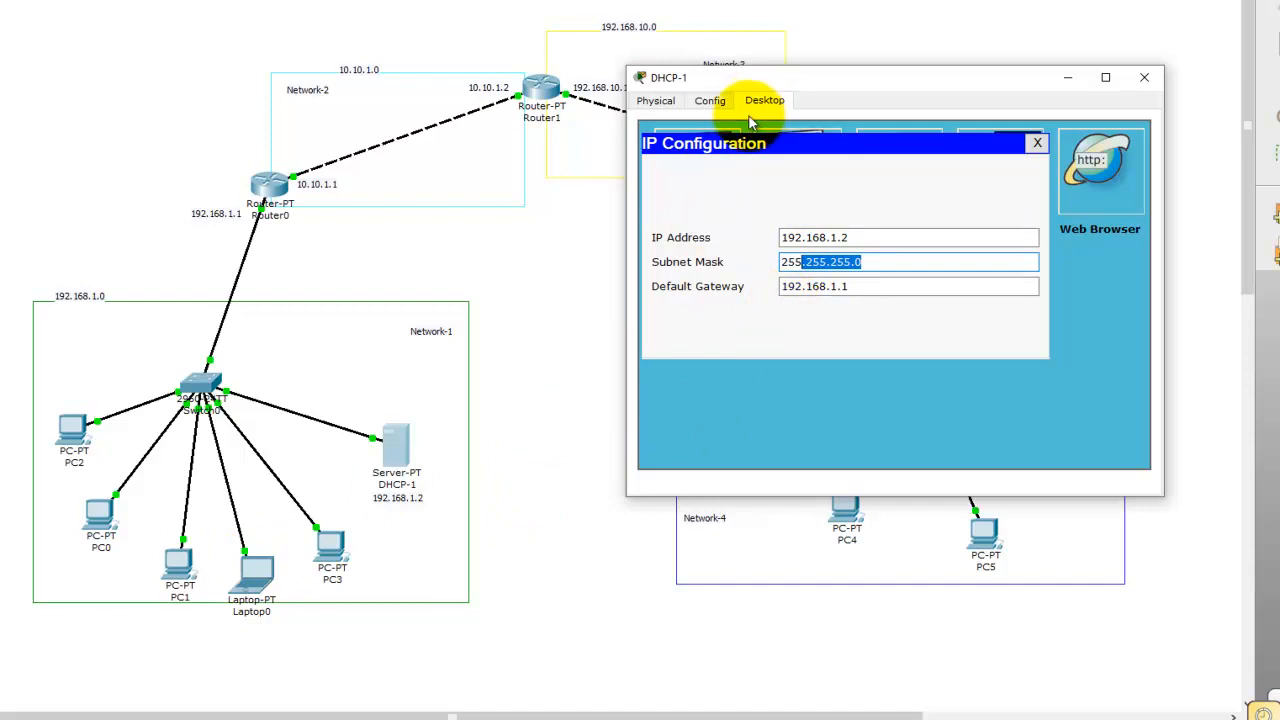
With DHCP-1's DHCP service on, set serverPool's default gateway to 192.168.1.1 and its start IP address to 192.168.1.5
{"action": "left_click", "coordinate": [712, 104]}
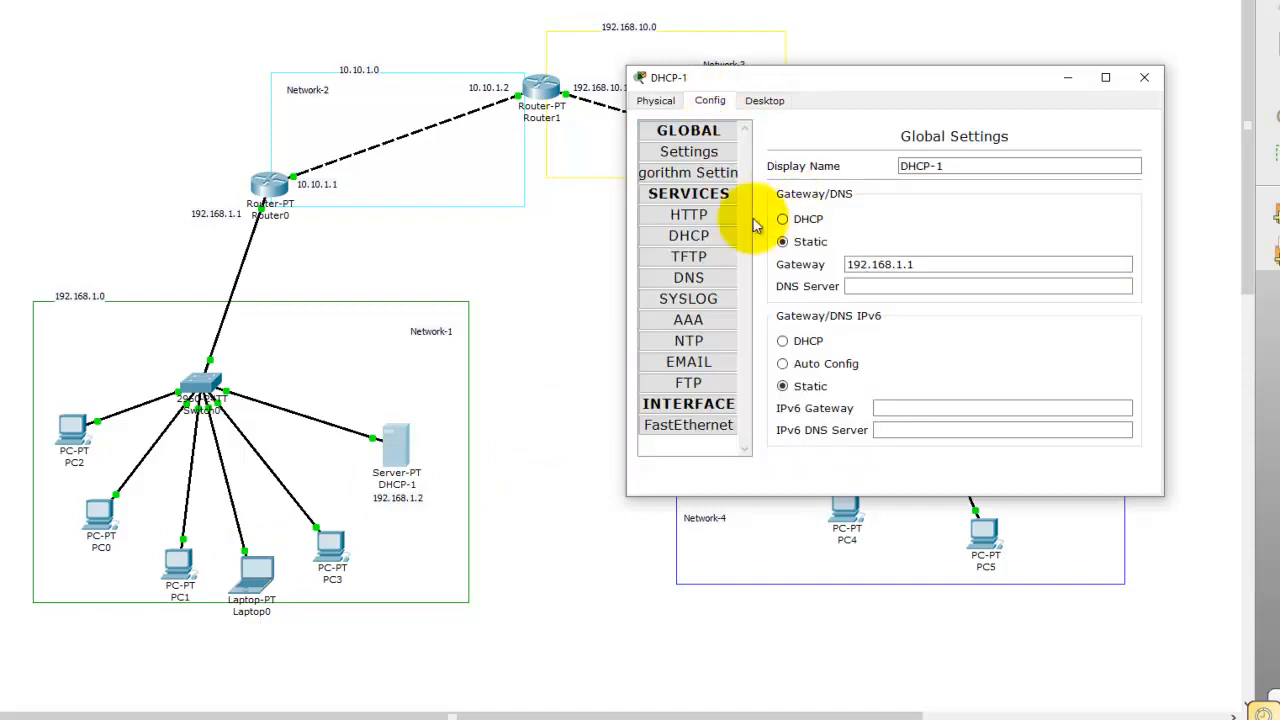
{"action": "left_click", "coordinate": [700, 243]}
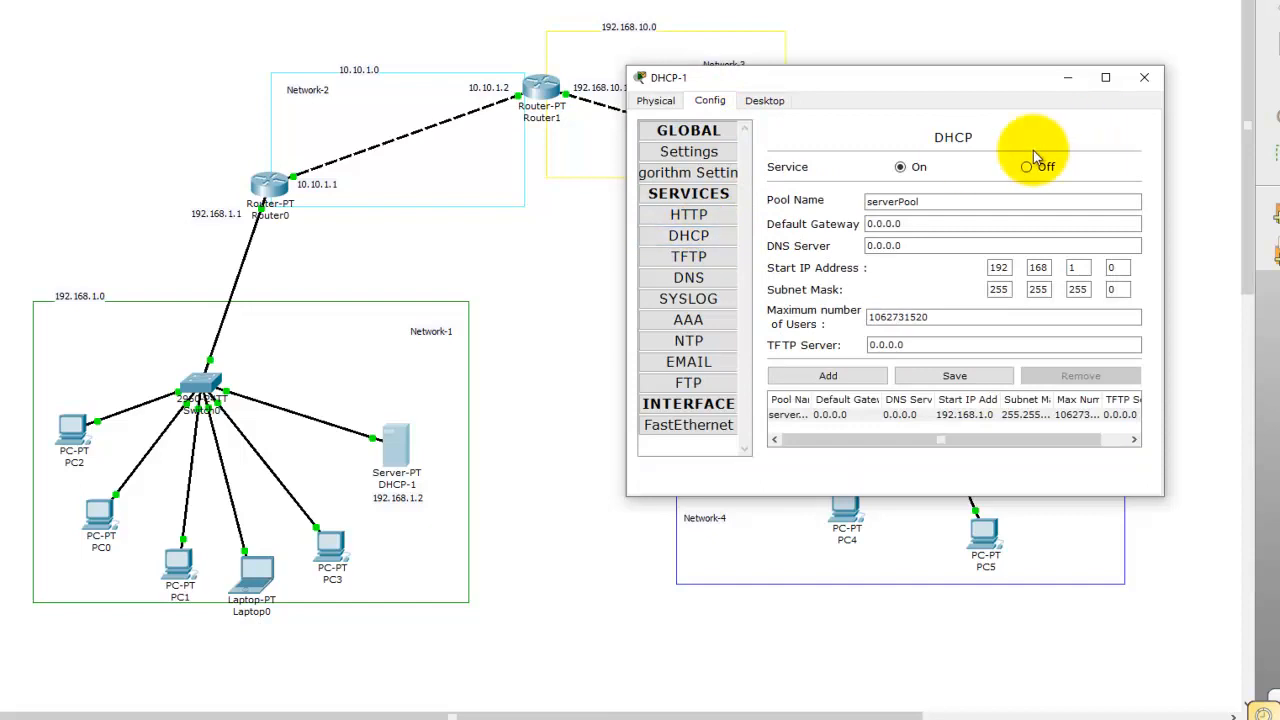
{"action": "left_click", "coordinate": [901, 168]}
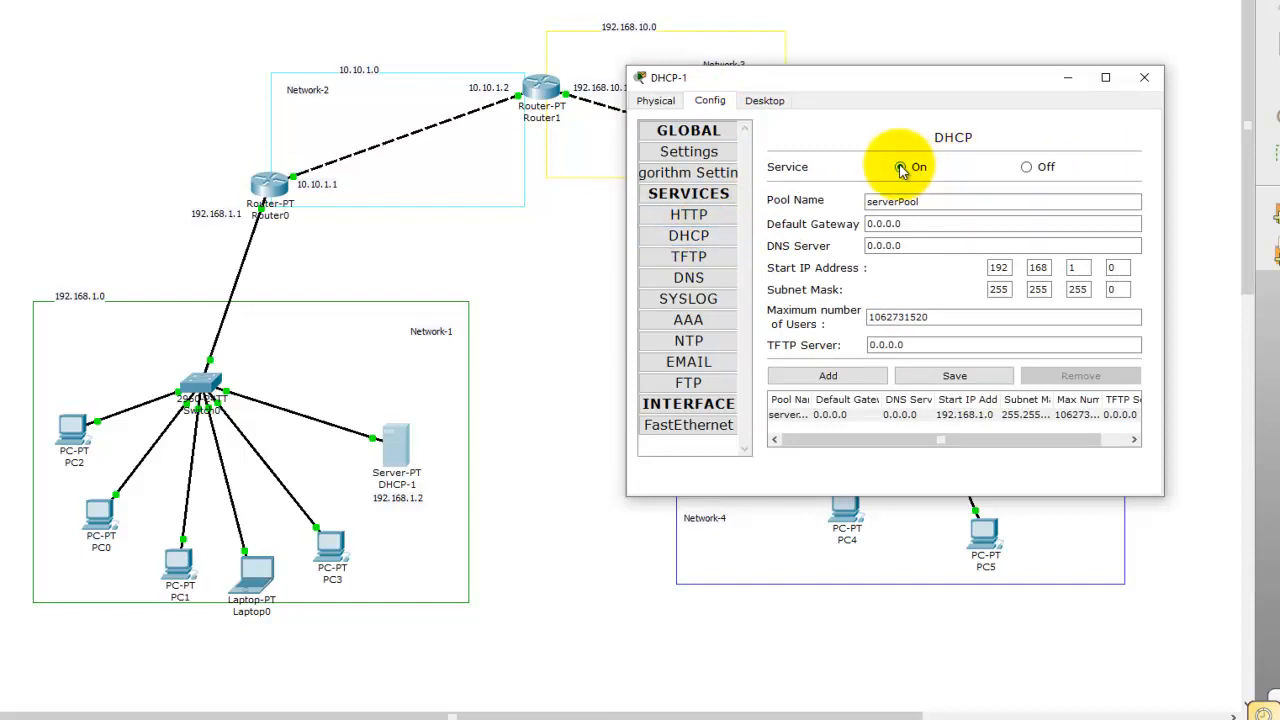
{"action": "left_click_drag", "start_coordinate": [923, 225], "coordinate": [747, 228]}
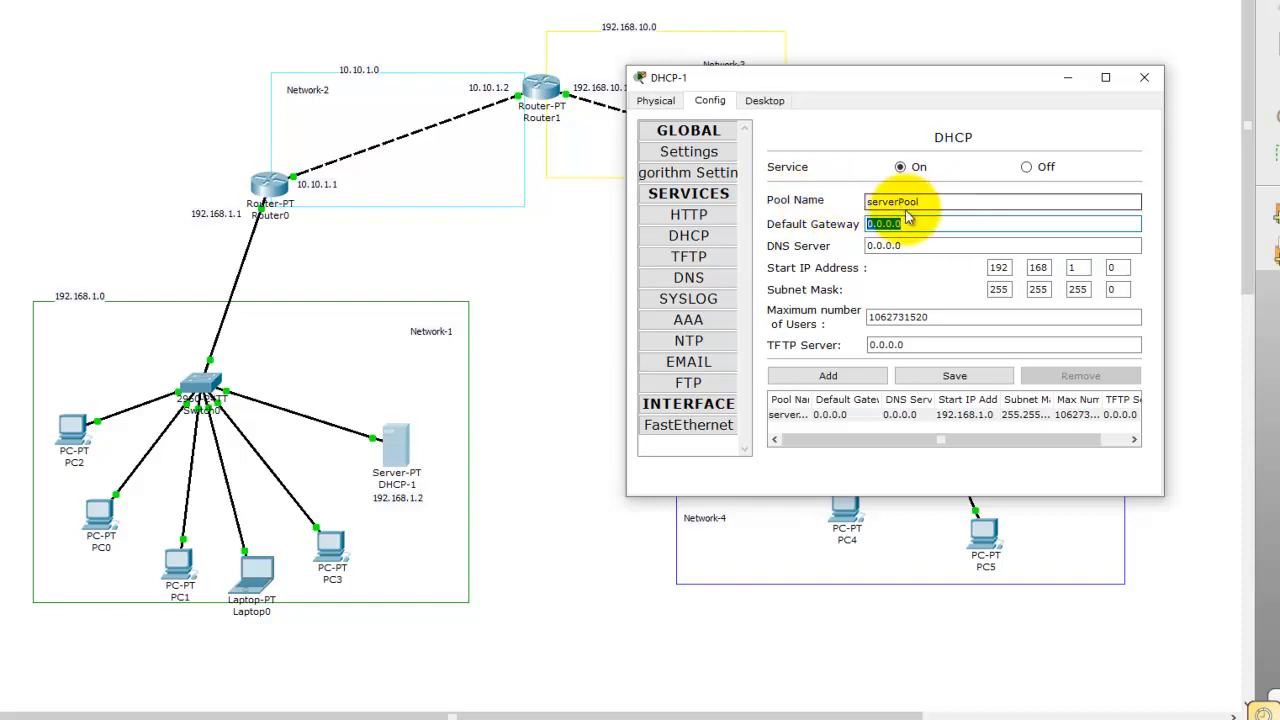
{"action": "double_click", "coordinate": [940, 226]}
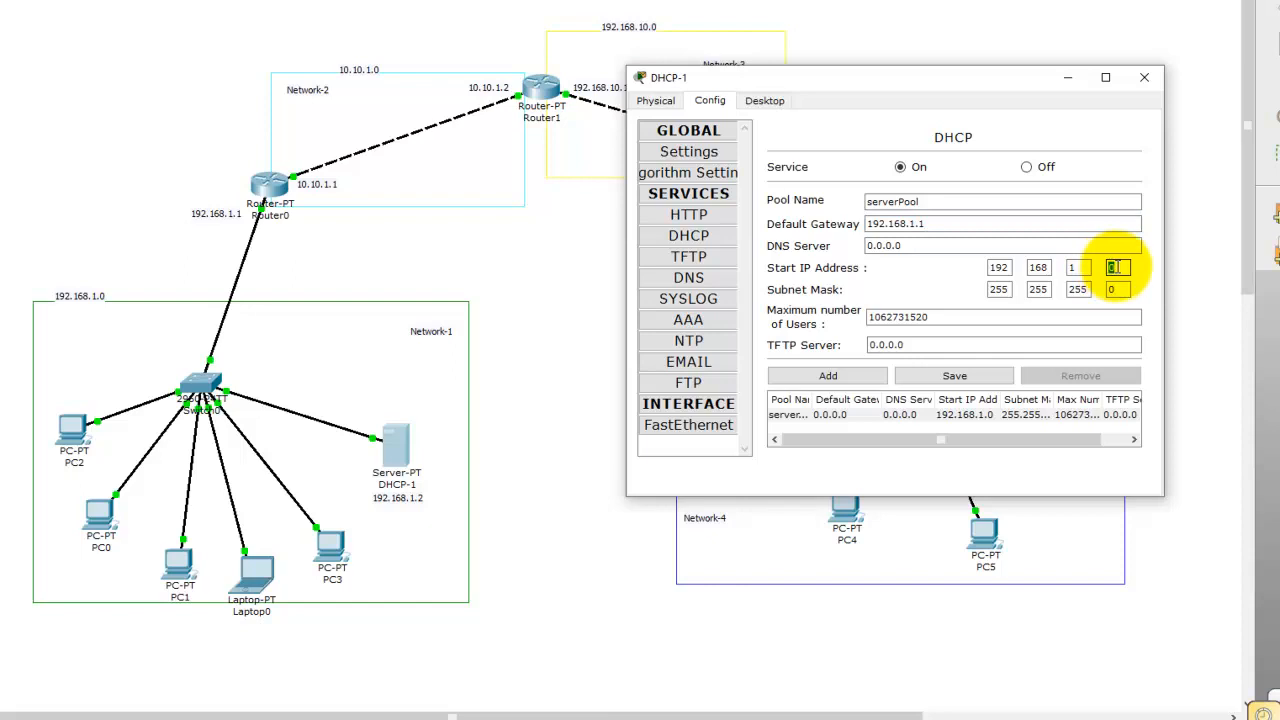
{"action": "type", "text": "5"}
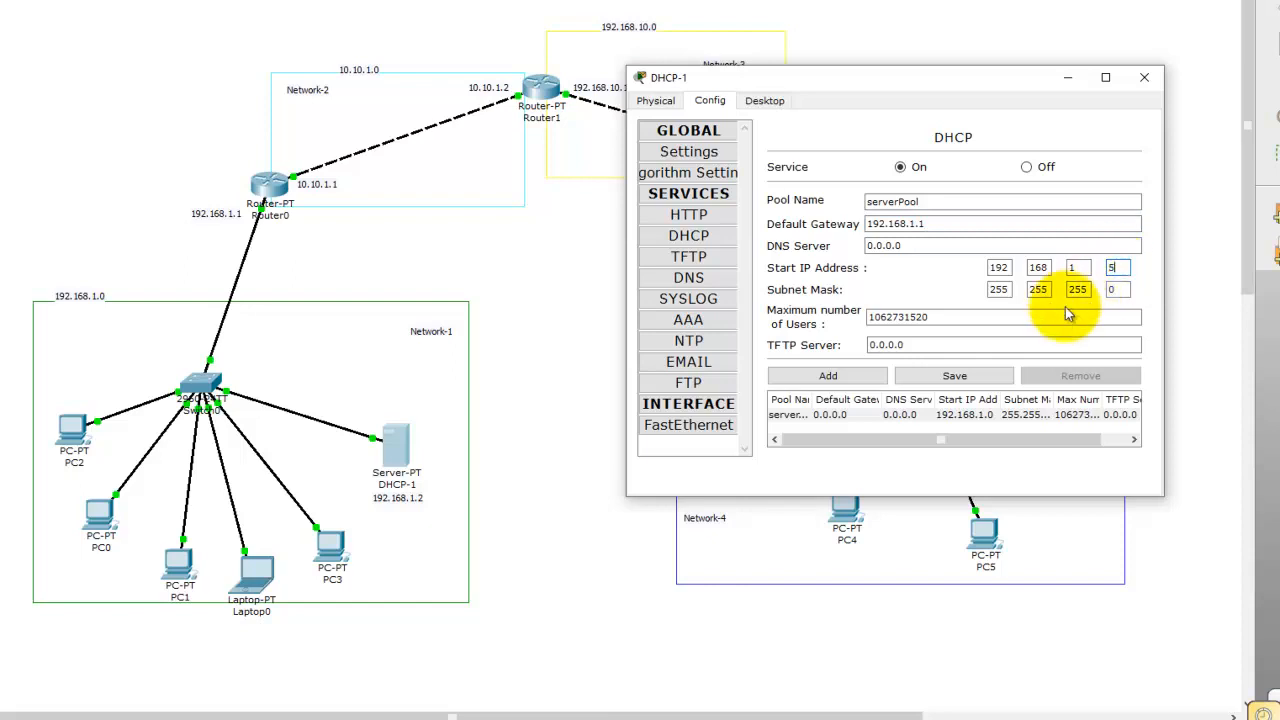
Set serverPool's maximum number of users to 100, save the pool, and close the DHCP-1 server's window
{"action": "left_click_drag", "start_coordinate": [957, 317], "coordinate": [806, 338]}
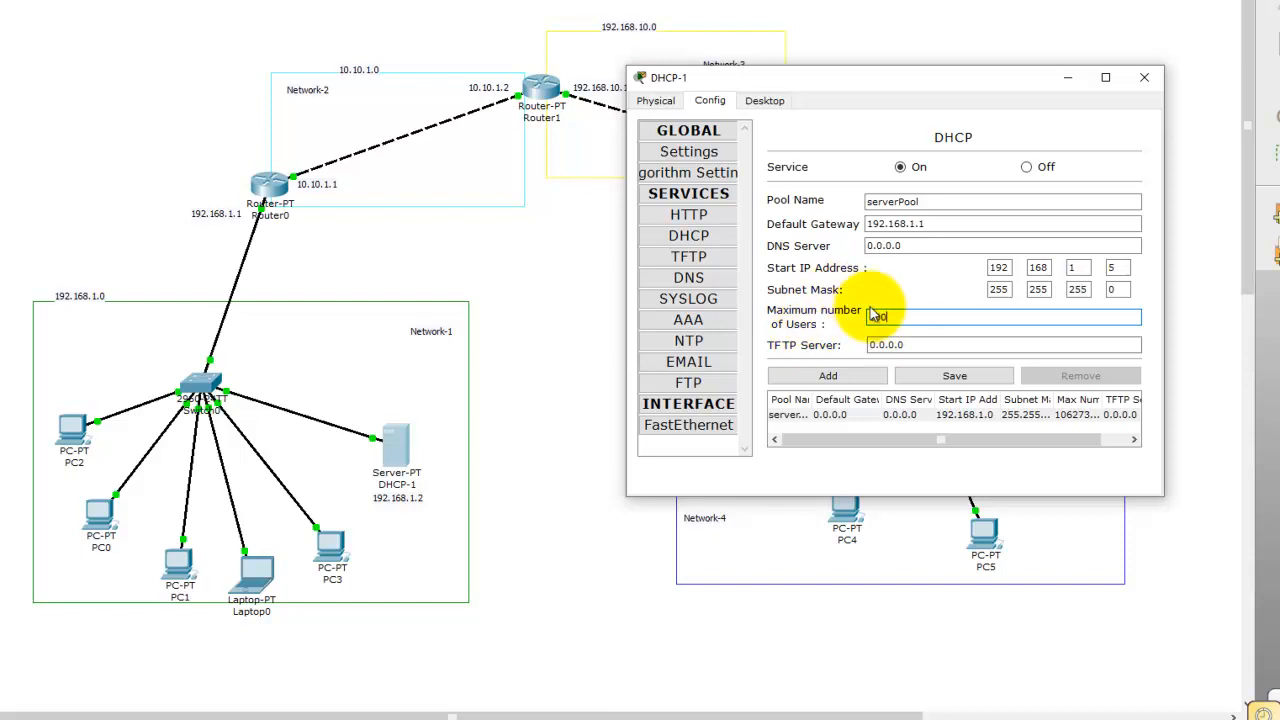
{"action": "left_click_drag", "start_coordinate": [893, 319], "coordinate": [845, 318]}
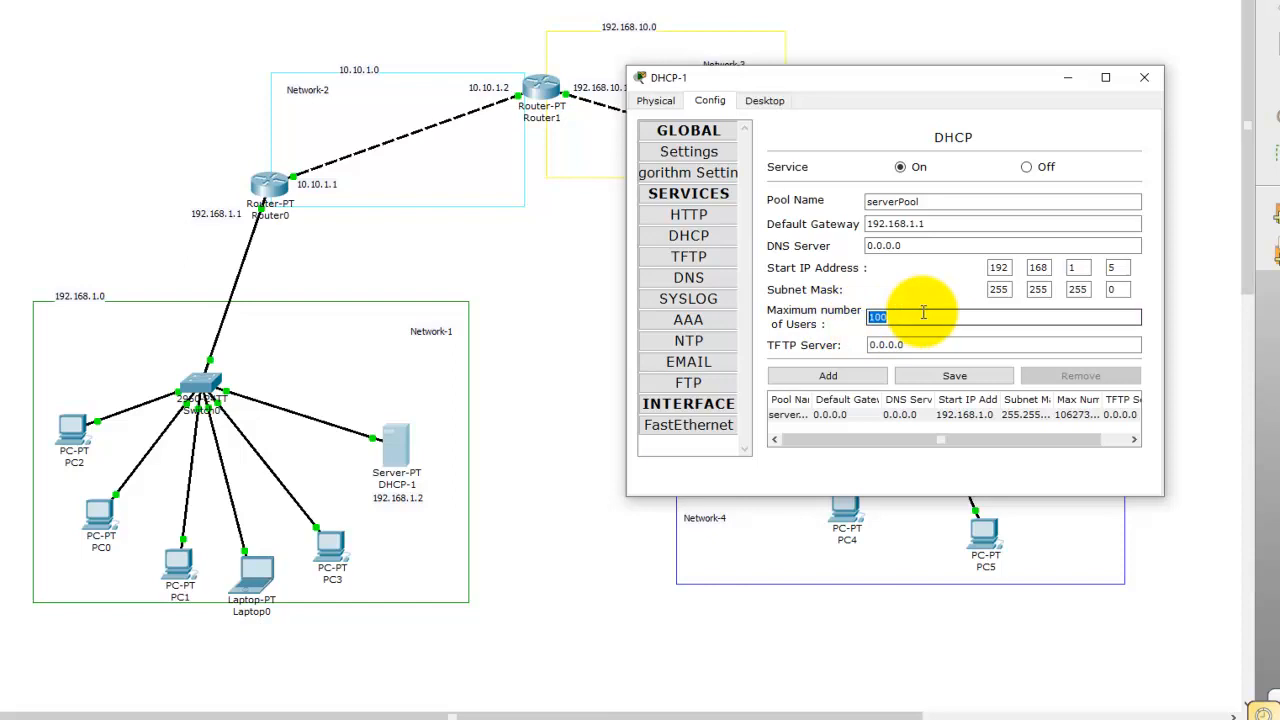
{"action": "left_click_drag", "start_coordinate": [911, 317], "coordinate": [824, 319]}
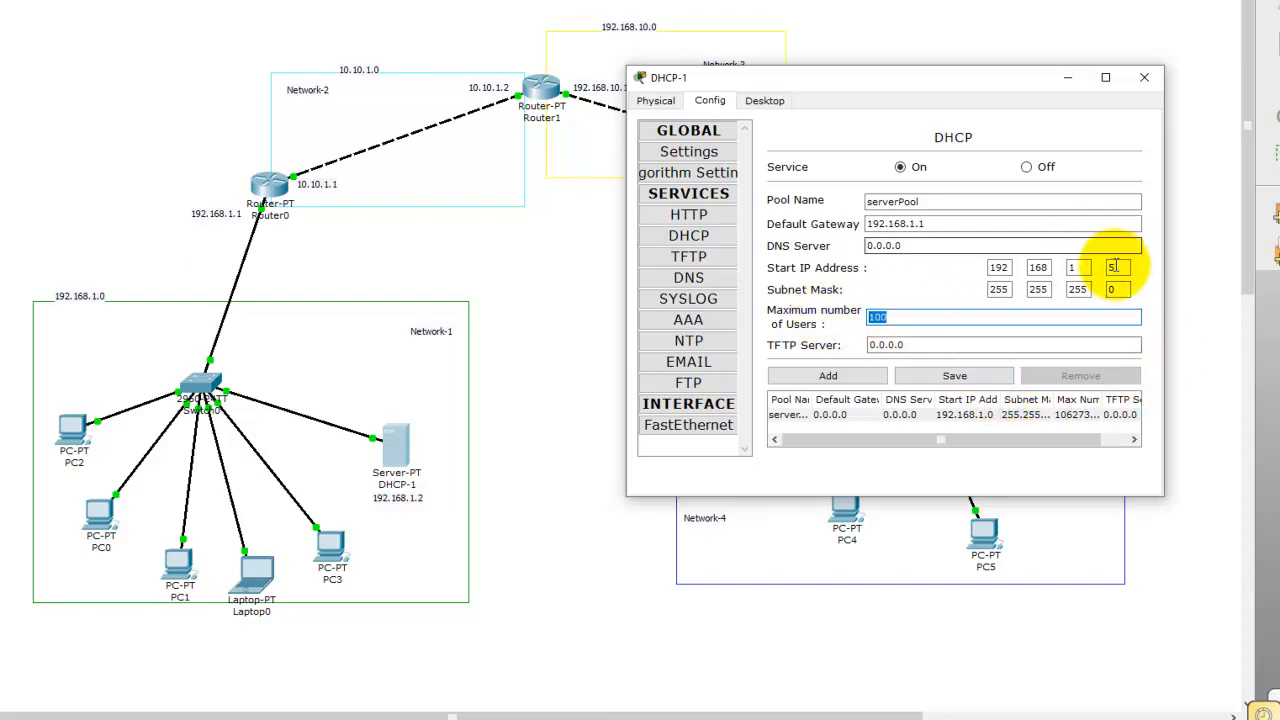
{"action": "left_click", "coordinate": [935, 222]}
{"action": "left_click_drag", "start_coordinate": [935, 222], "coordinate": [855, 228]}
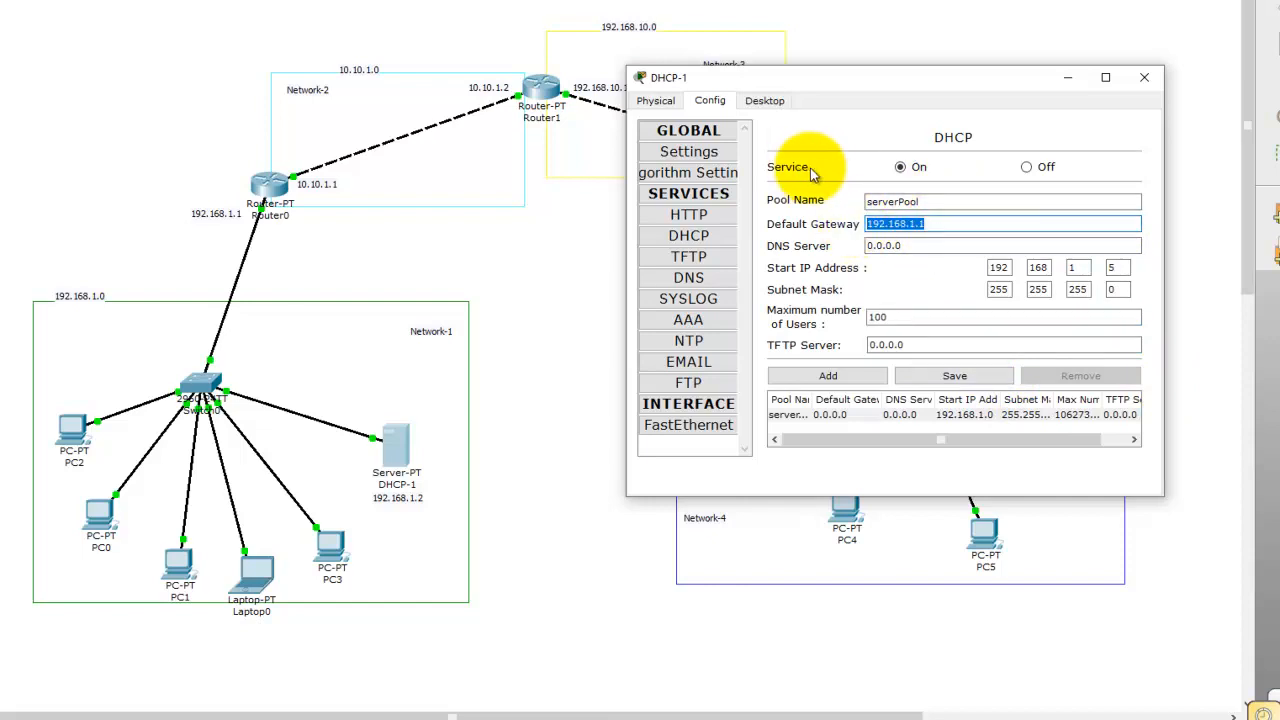
{"action": "left_click", "coordinate": [952, 377]}
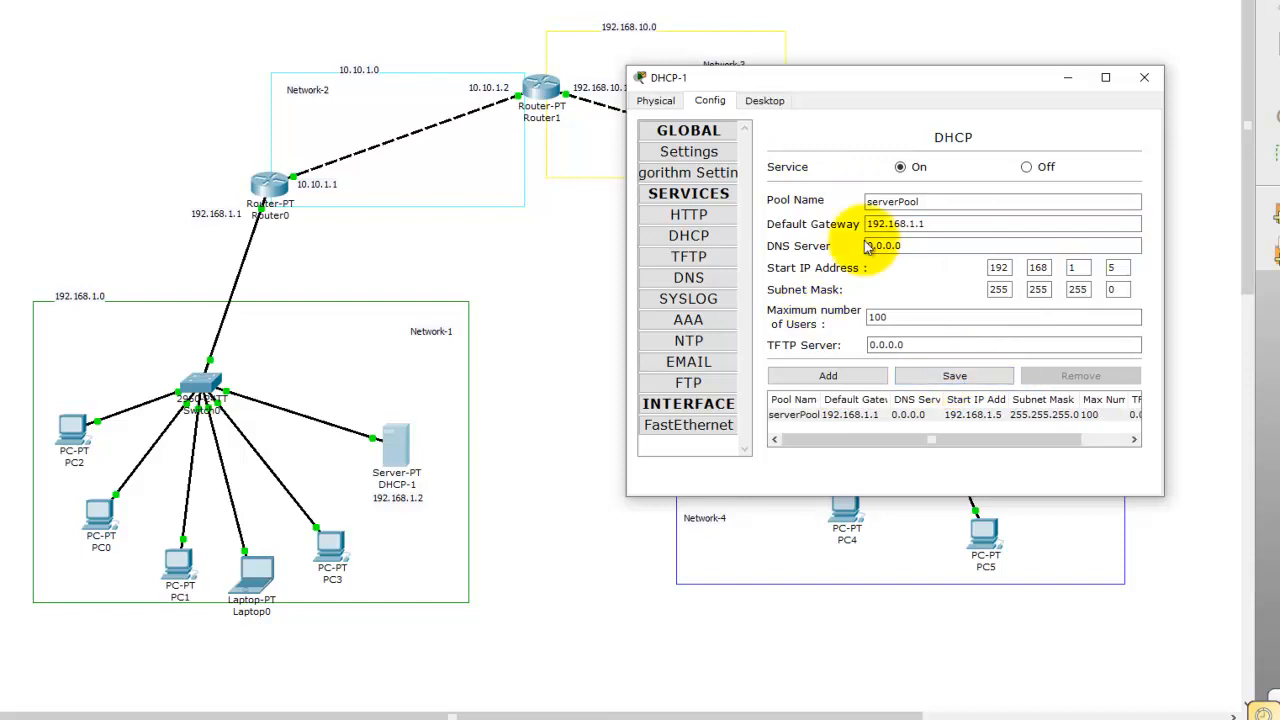
{"action": "left_click", "coordinate": [768, 100]}
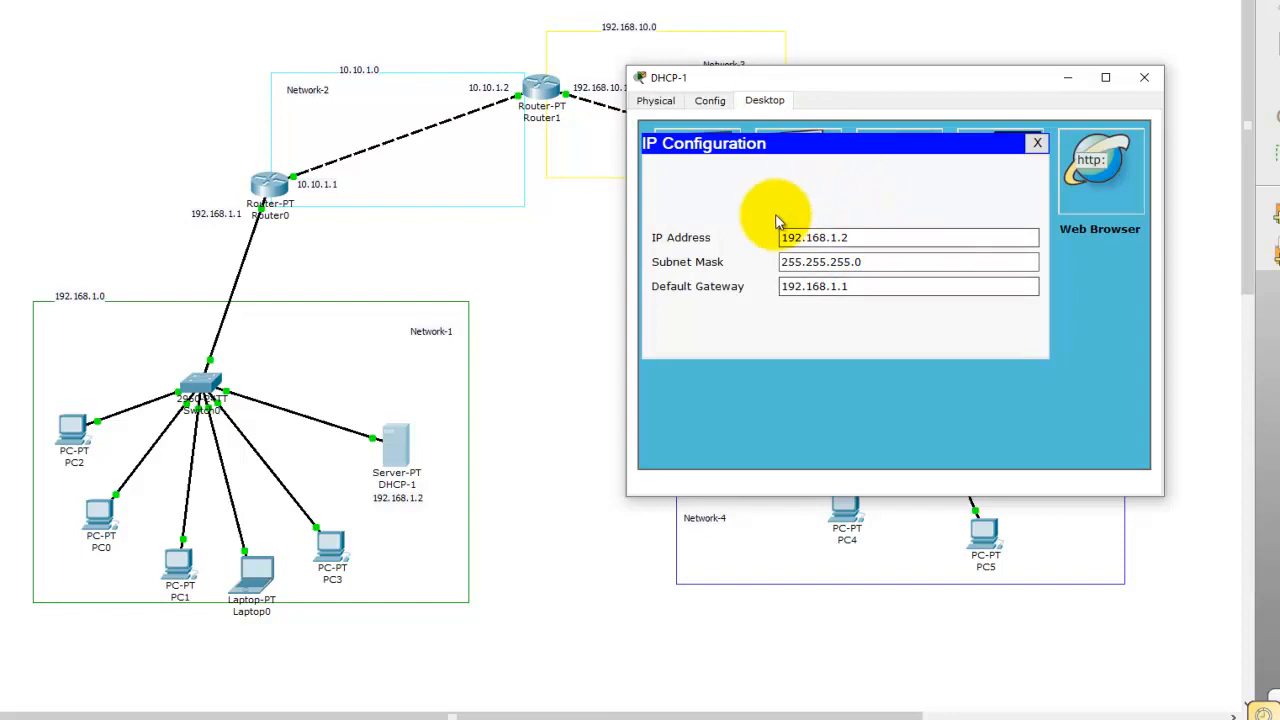
{"action": "left_click", "coordinate": [710, 102]}
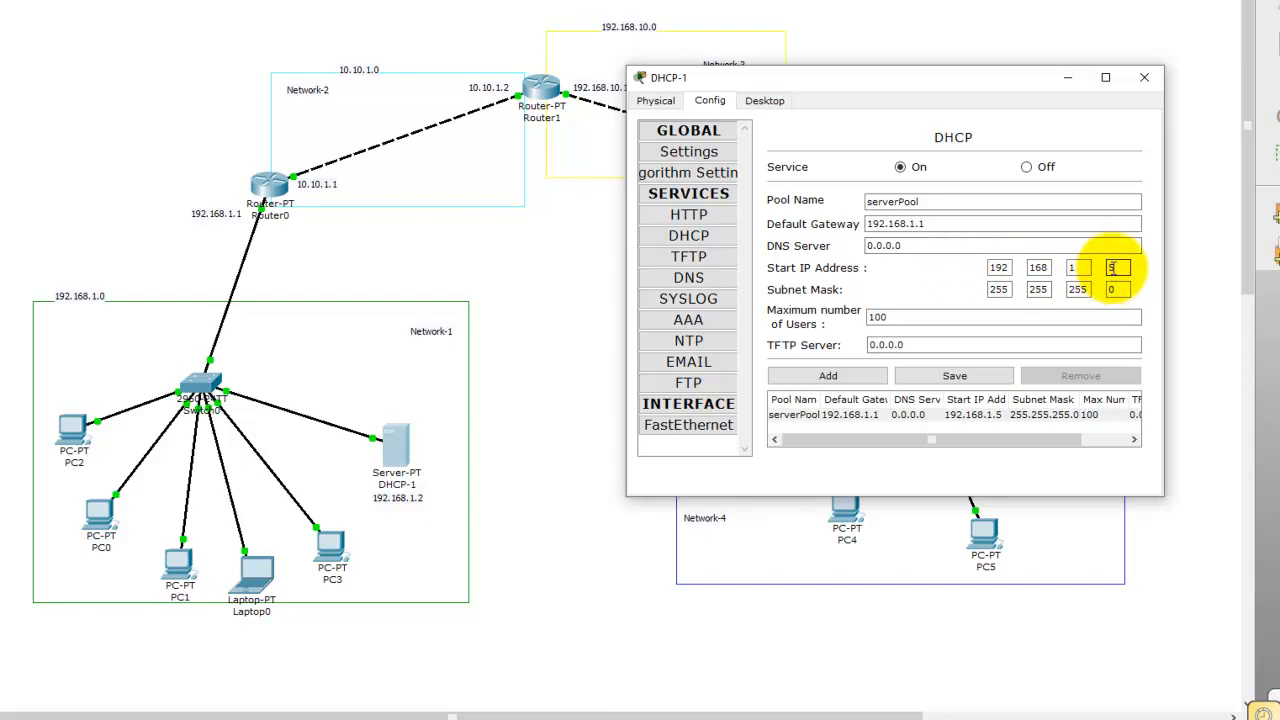
{"action": "left_click", "coordinate": [1012, 203]}
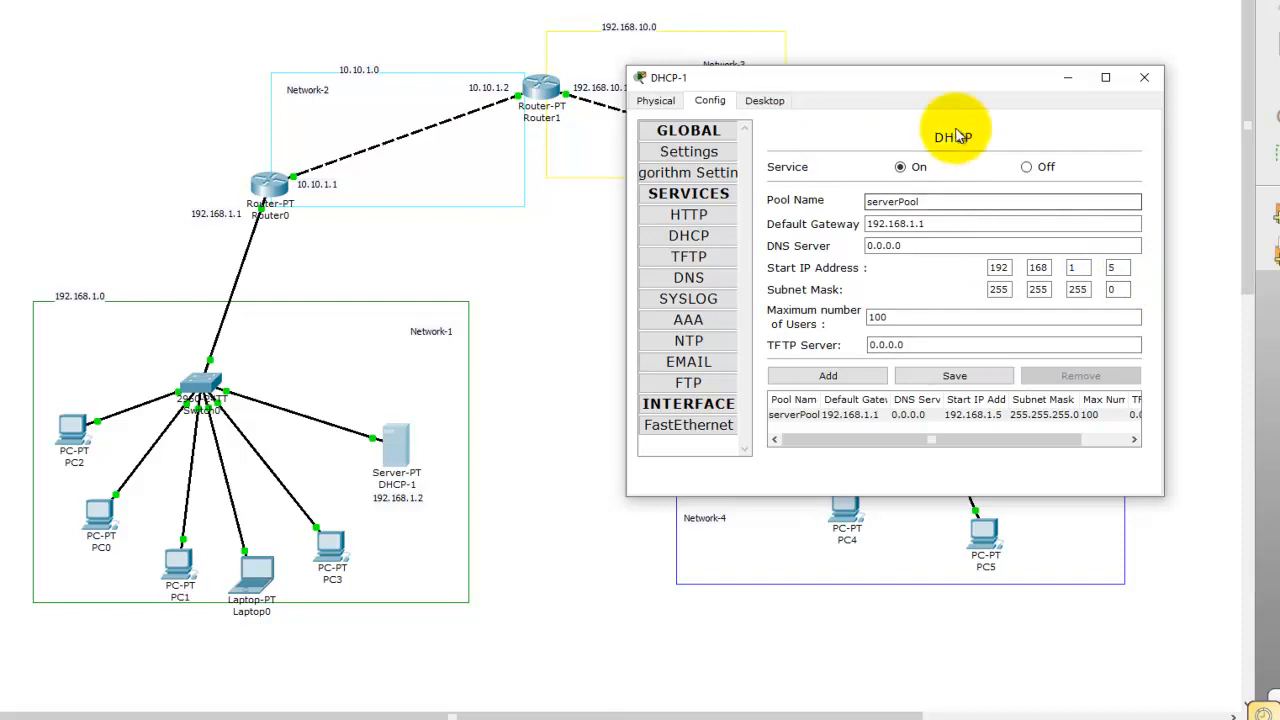
{"action": "left_click", "coordinate": [1144, 78]}
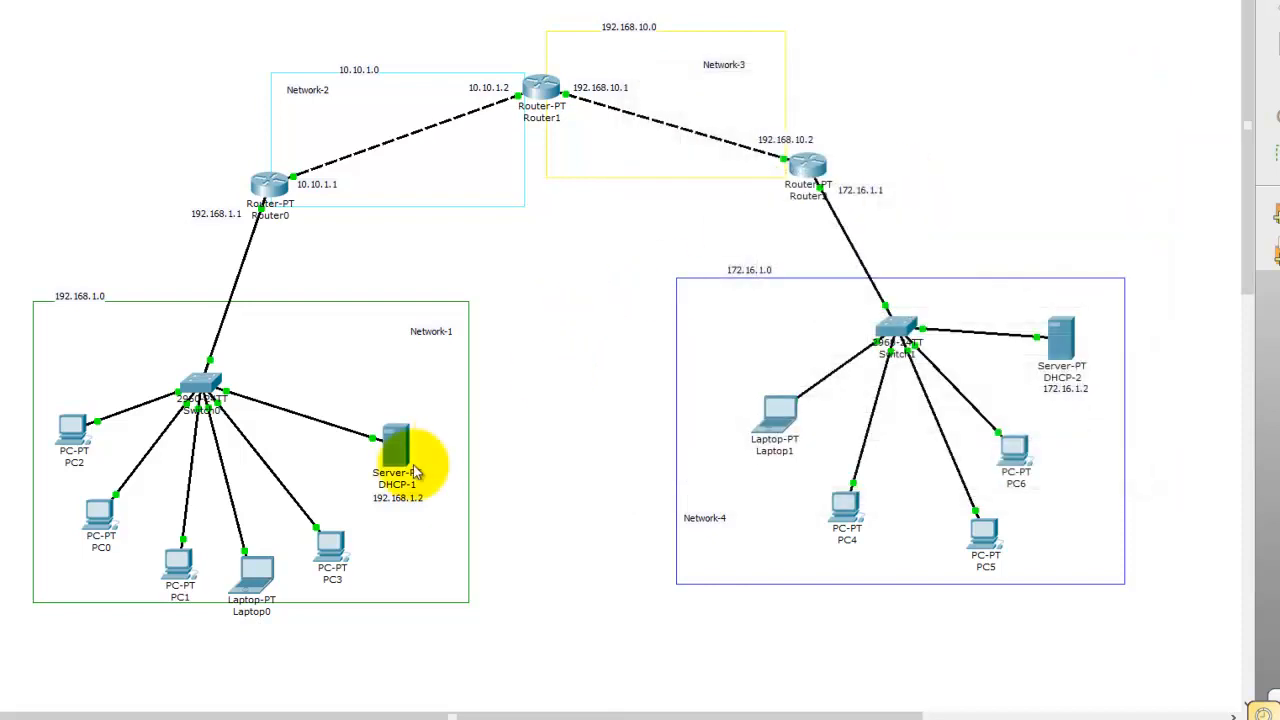
Switch PC3's IP configuration to DHCP so it requests an address, and close its window
{"action": "left_click", "coordinate": [333, 550]}
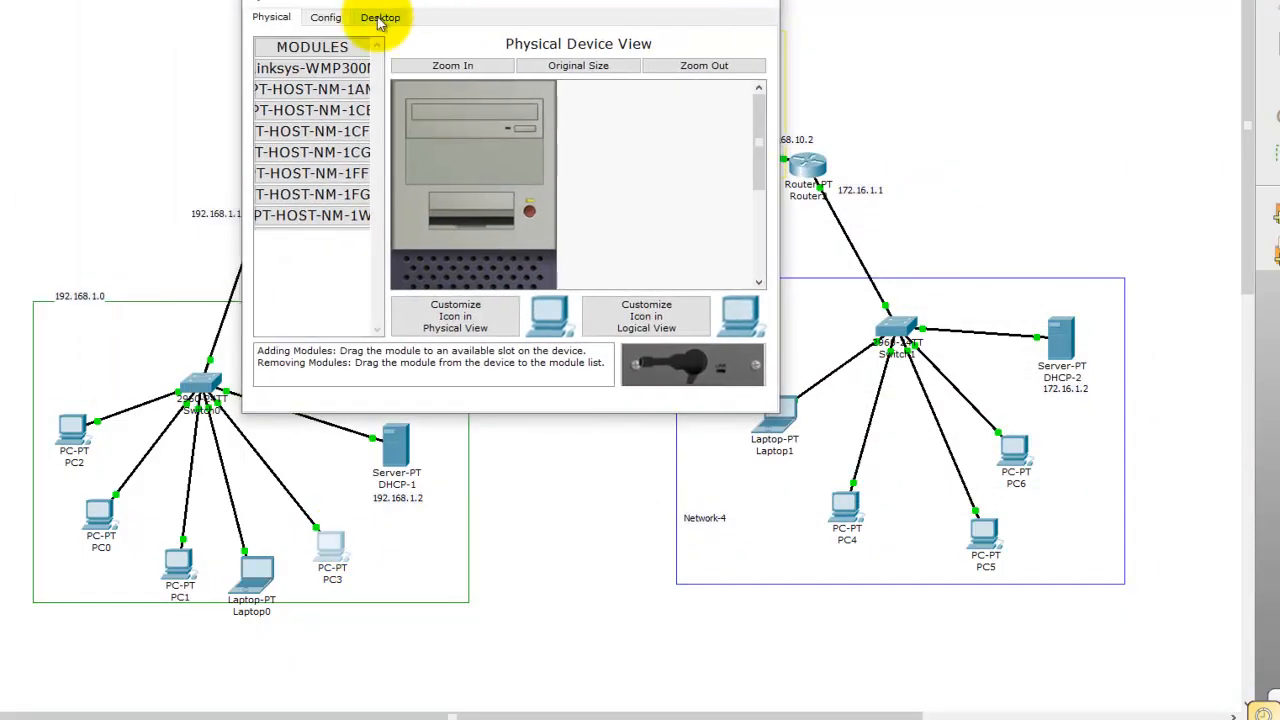
{"action": "left_click", "coordinate": [379, 17]}
{"action": "left_click", "coordinate": [318, 85]}
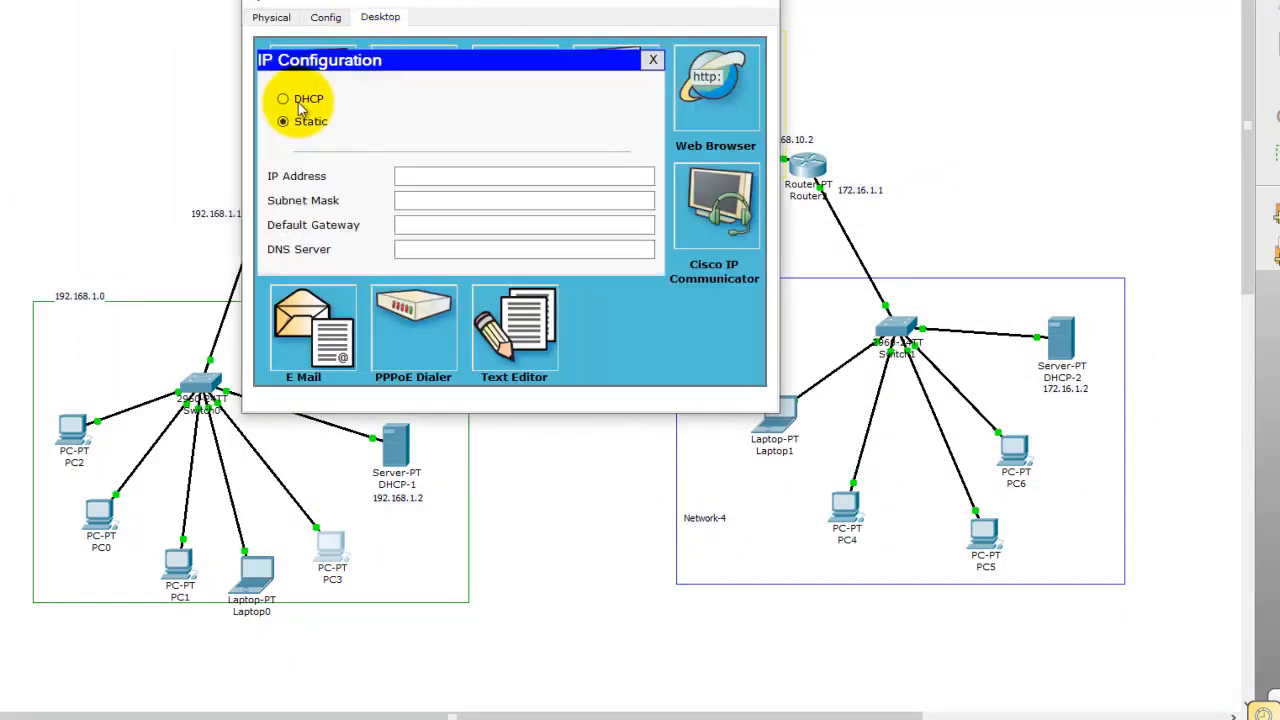
{"action": "left_click", "coordinate": [283, 98]}
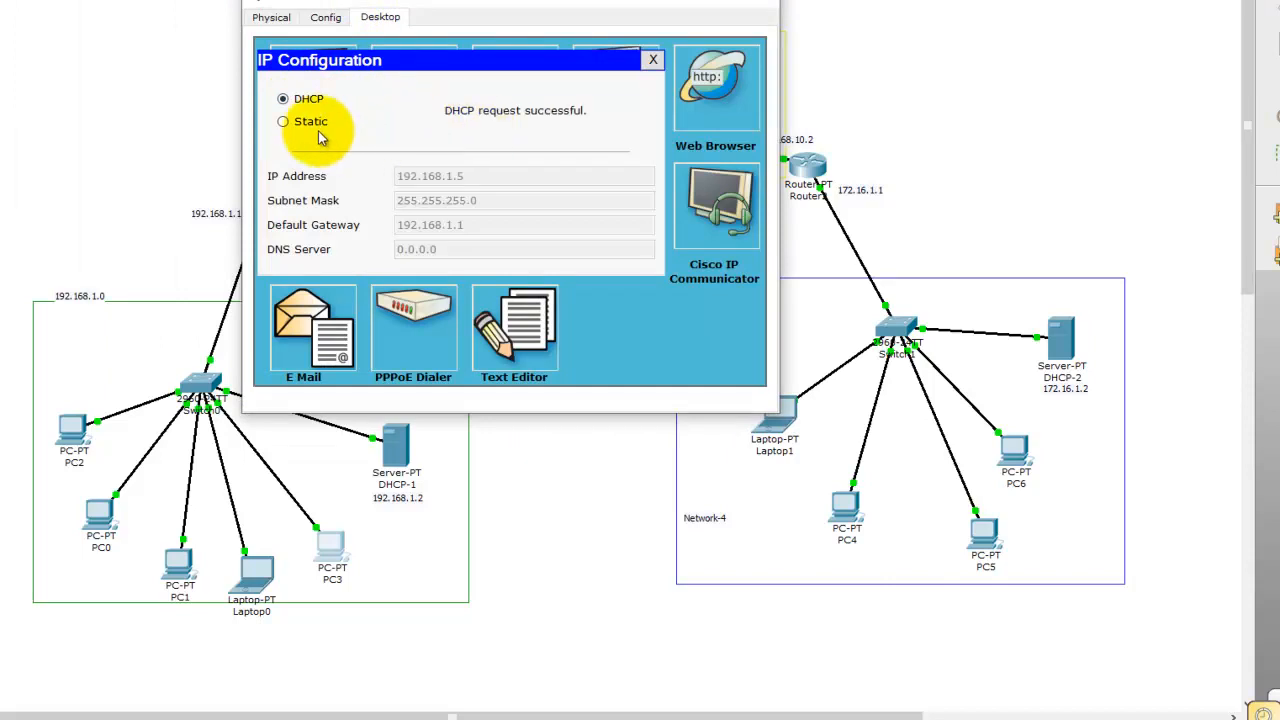
{"action": "left_click", "coordinate": [766, 8]}
Switch Laptop0's IP configuration to DHCP so it requests an address, and close its window
{"action": "left_click", "coordinate": [260, 568]}
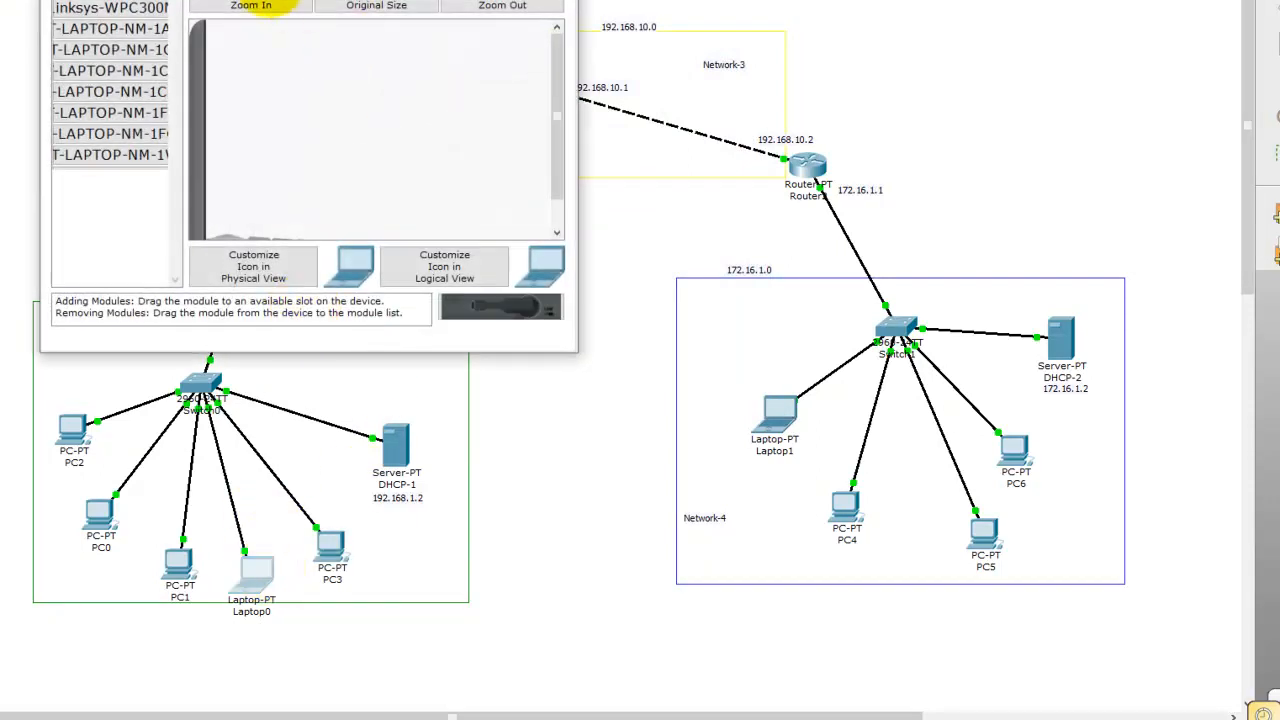
{"action": "left_click", "coordinate": [297, 5]}
{"action": "left_click", "coordinate": [100, 30]}
{"action": "left_click", "coordinate": [81, 38]}
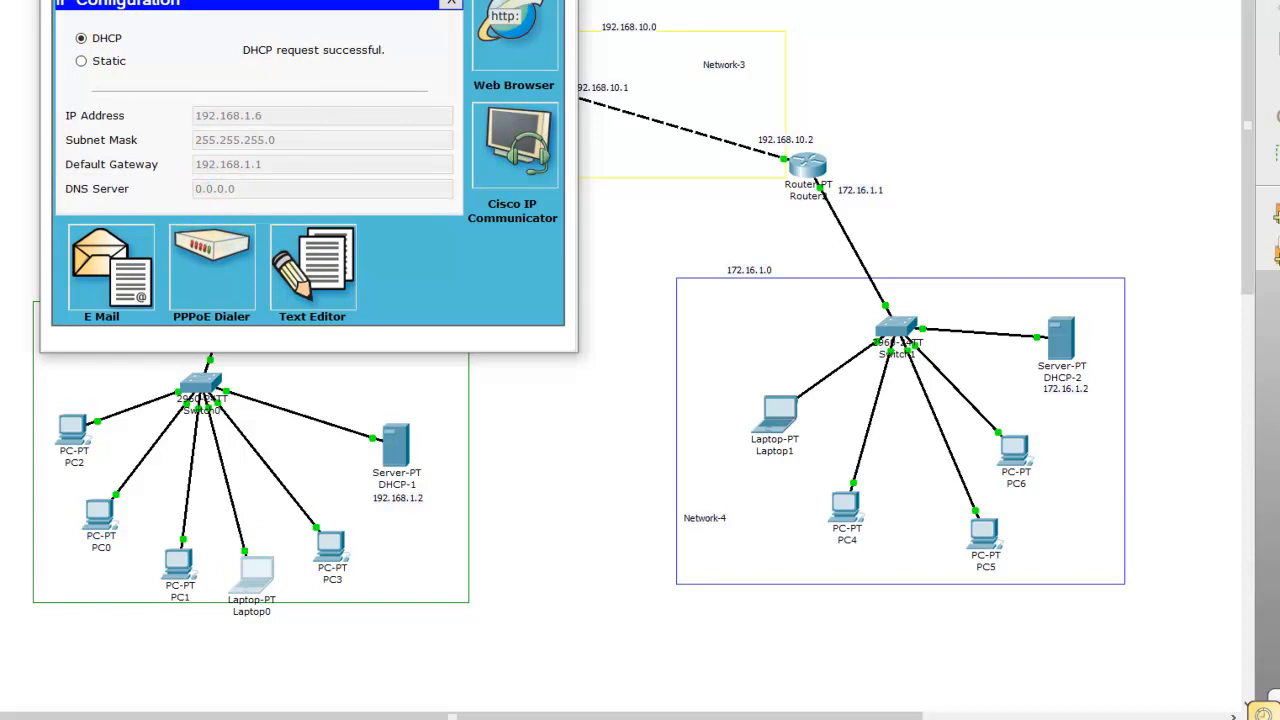
{"action": "left_click", "coordinate": [556, 0]}
Switch PC1's IP configuration to DHCP so it requests an address, and close its window
{"action": "left_click", "coordinate": [188, 563]}
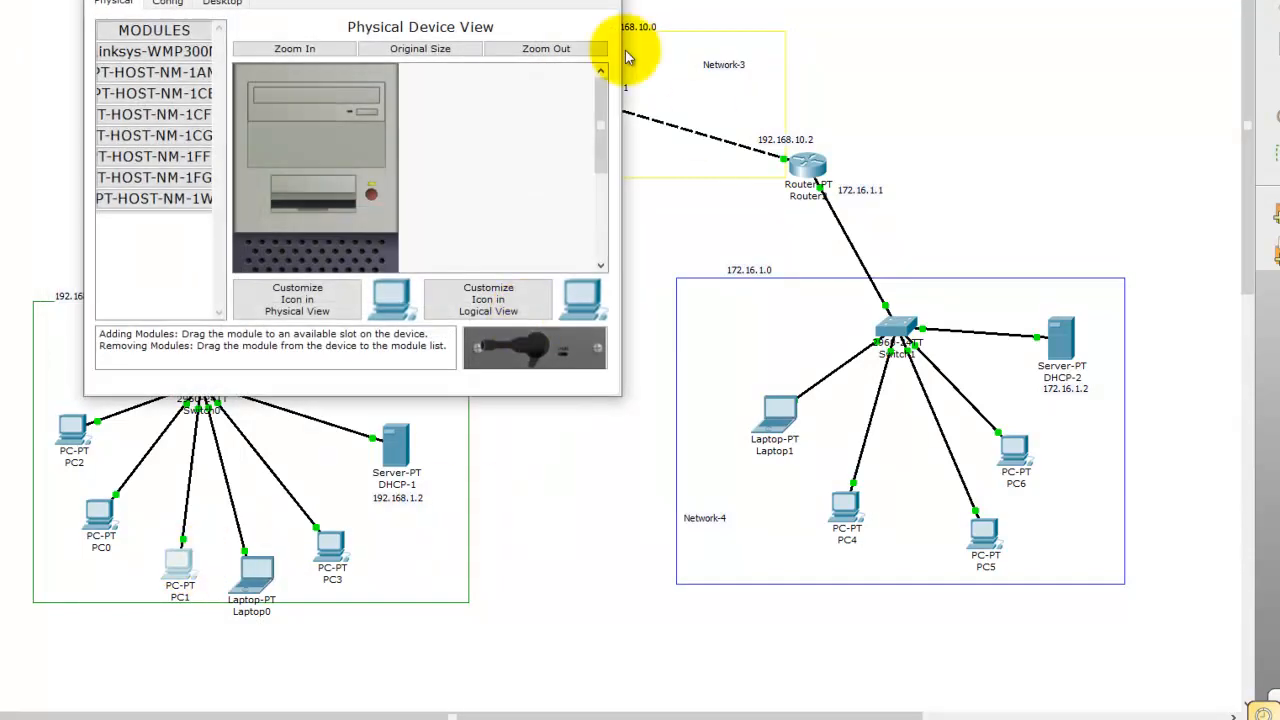
{"action": "left_click", "coordinate": [222, 3]}
{"action": "left_click", "coordinate": [145, 58]}
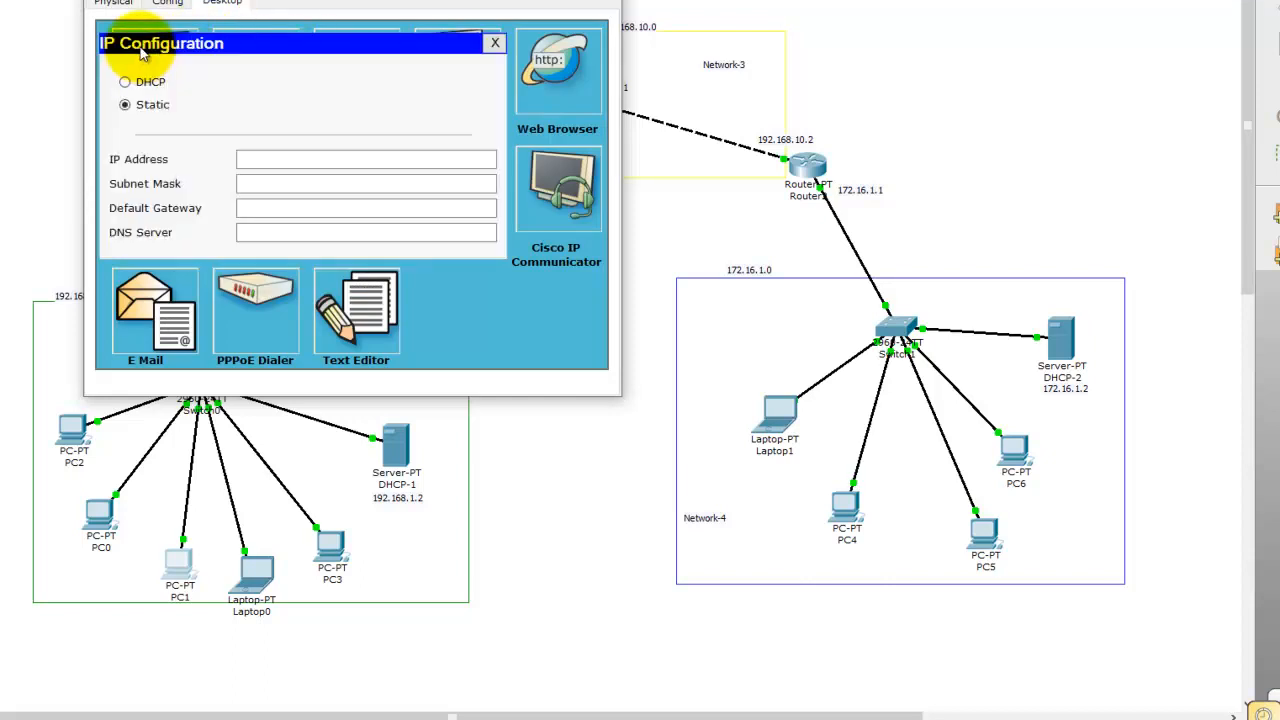
{"action": "left_click", "coordinate": [127, 82]}
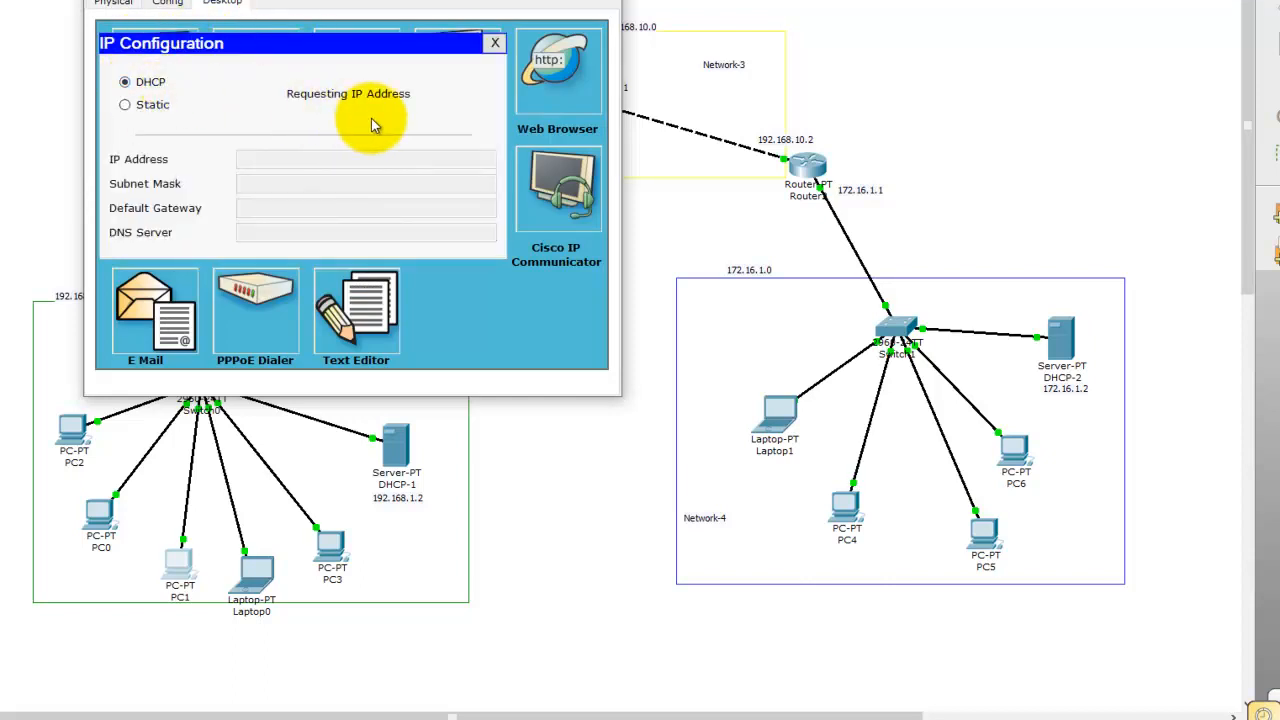
{"action": "left_click", "coordinate": [595, 10]}
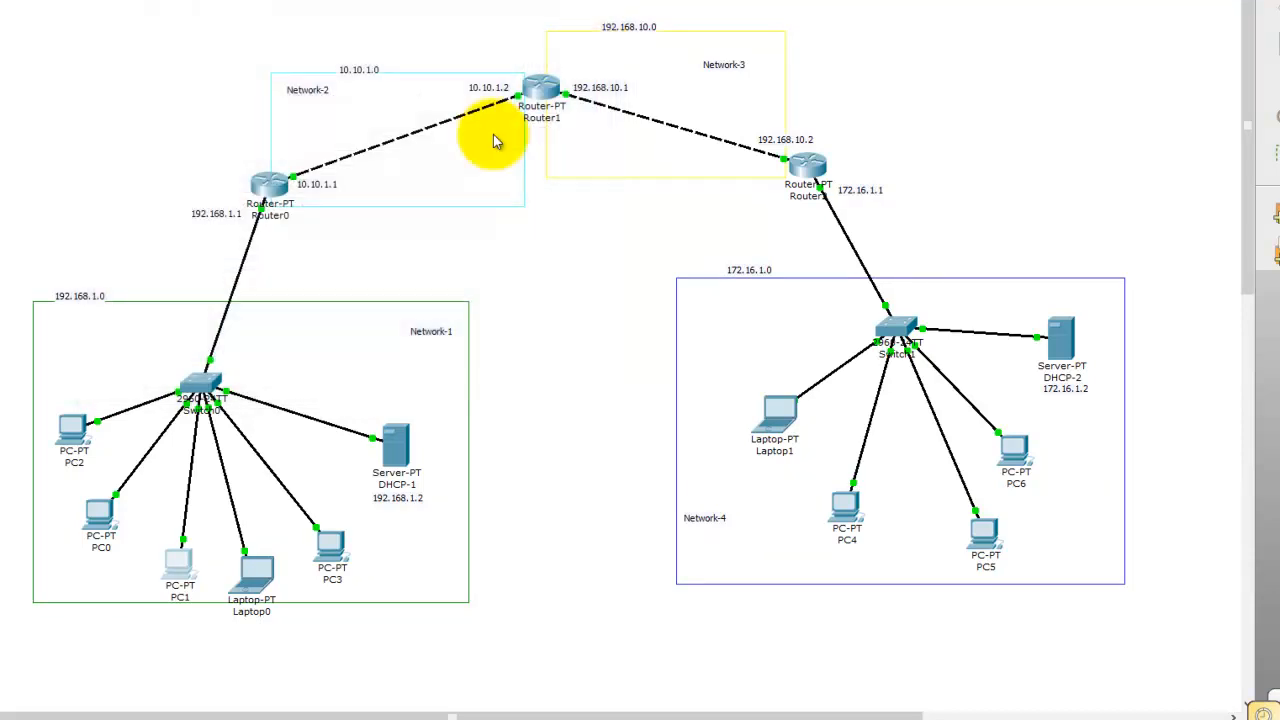
Switch PC0's IP configuration from static to DHCP so it requests an address
{"action": "left_click", "coordinate": [103, 521]}
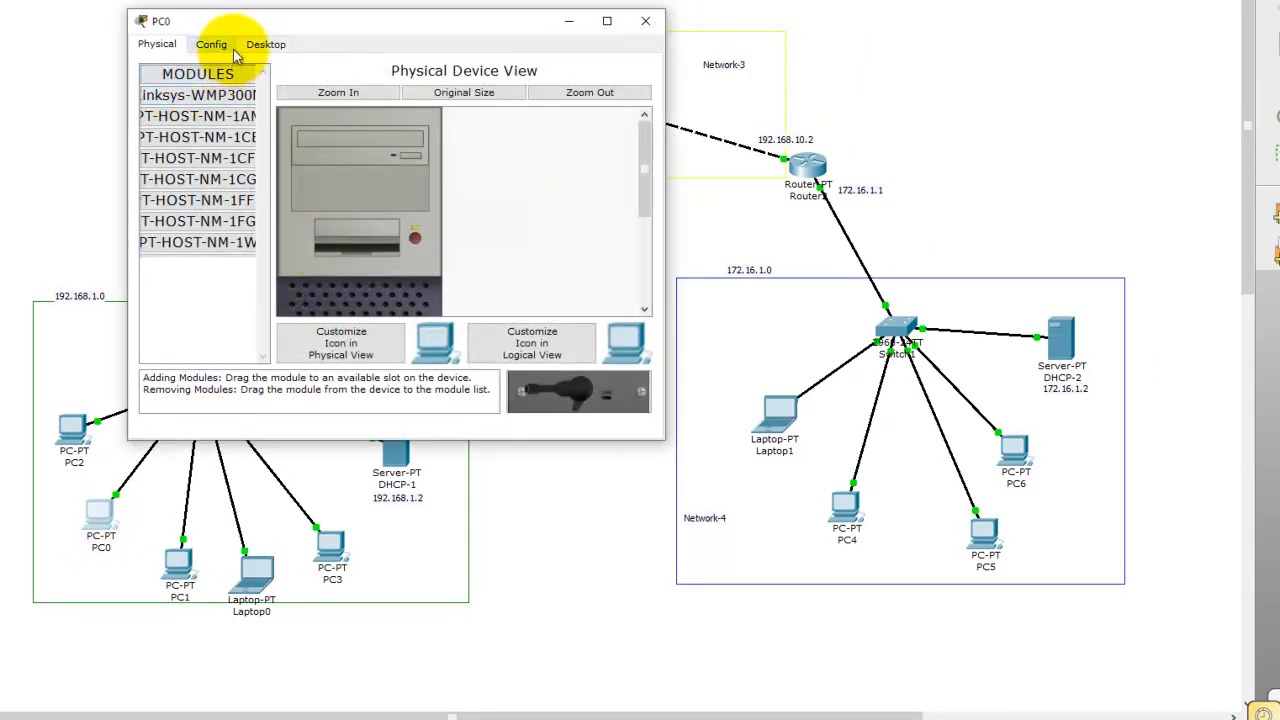
{"action": "left_click", "coordinate": [264, 44]}
{"action": "left_click", "coordinate": [230, 100]}
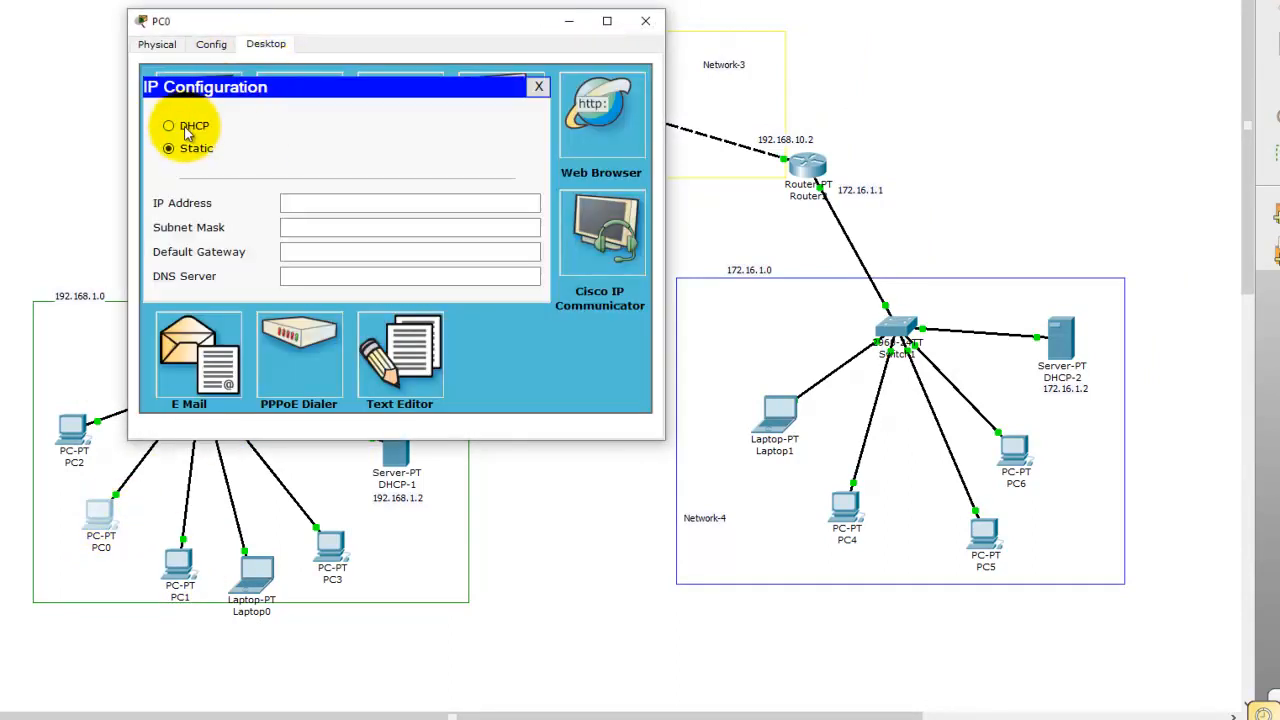
{"action": "left_click", "coordinate": [170, 127]}
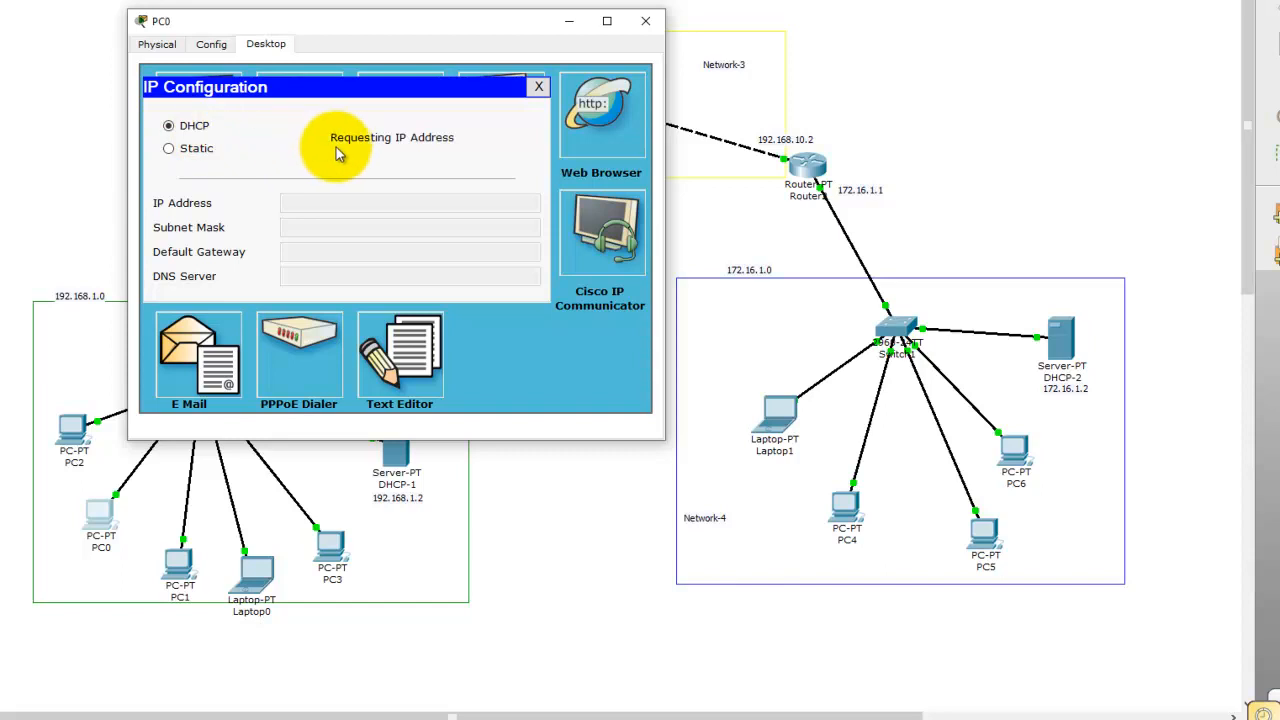
Close PC0's window, switch PC2's IP configuration to DHCP so it requests an address, and close its window
{"action": "left_click", "coordinate": [645, 20]}
{"action": "left_click", "coordinate": [80, 430]}
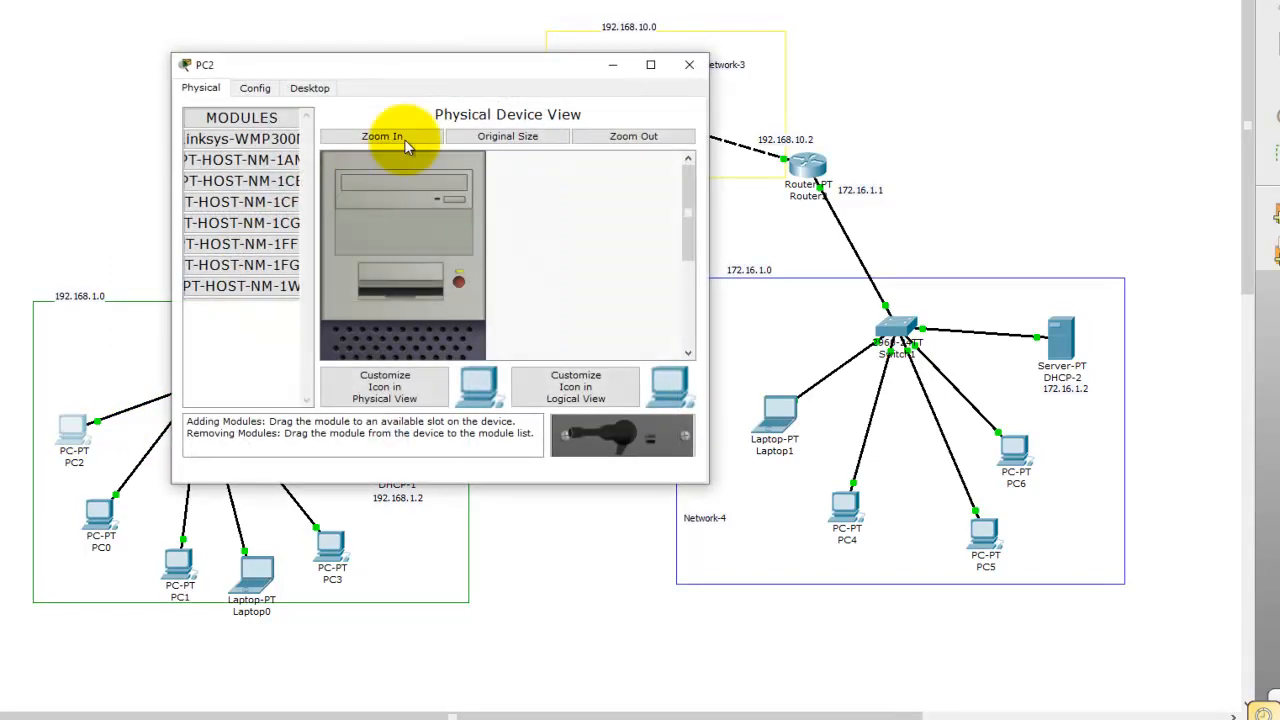
{"action": "left_click", "coordinate": [300, 87]}
{"action": "left_click", "coordinate": [237, 145]}
{"action": "left_click", "coordinate": [212, 169]}
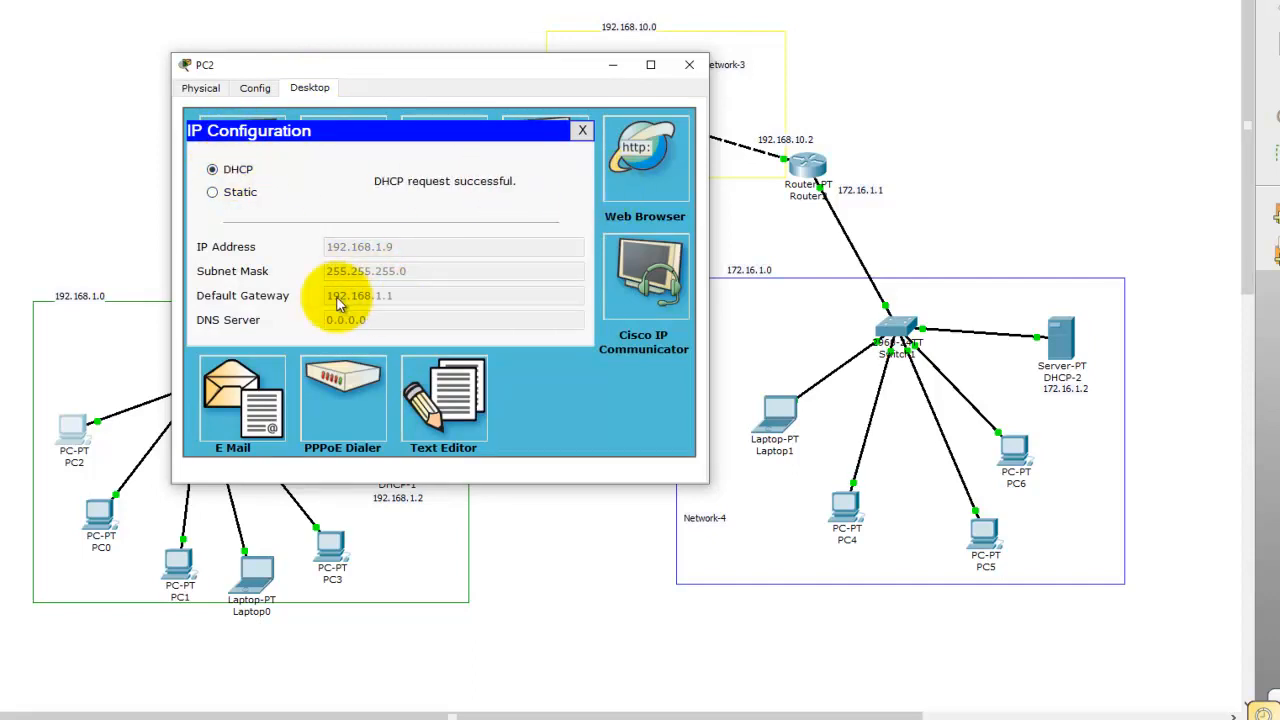
{"action": "left_click_drag", "start_coordinate": [382, 69], "coordinate": [920, 96]}
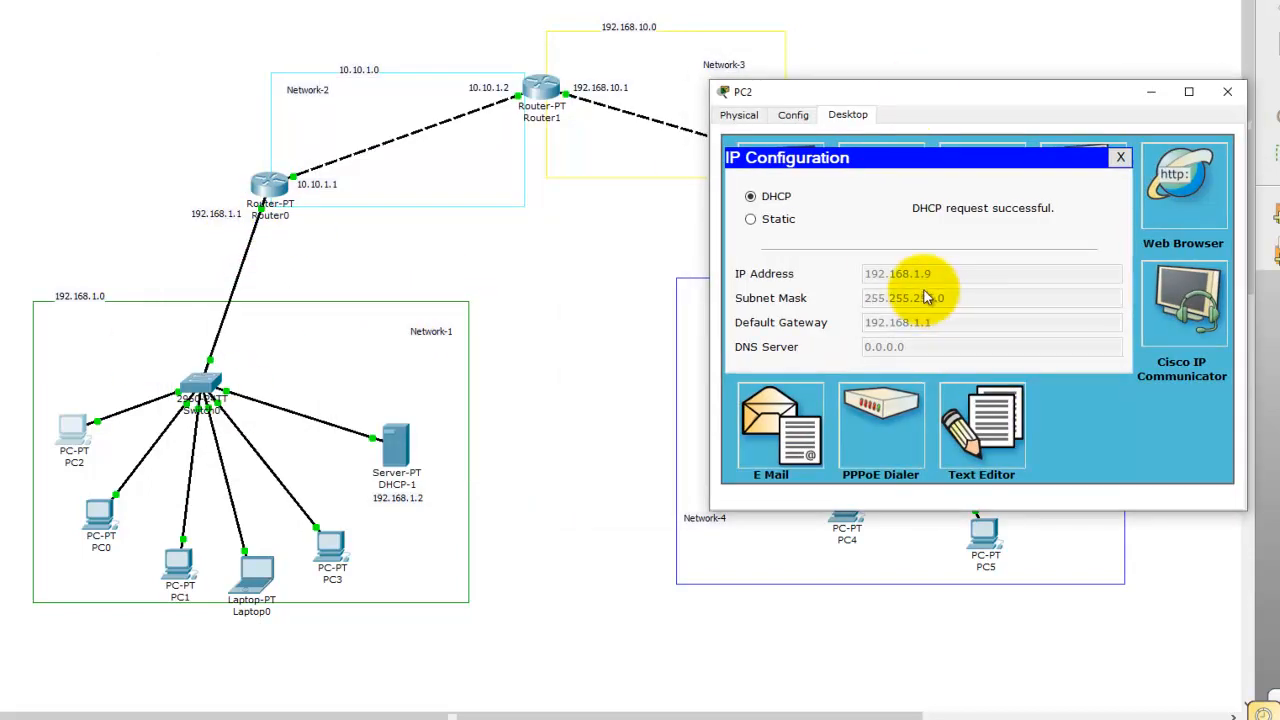
{"action": "left_click_drag", "start_coordinate": [940, 90], "coordinate": [794, 123]}
{"action": "left_click", "coordinate": [1083, 123]}
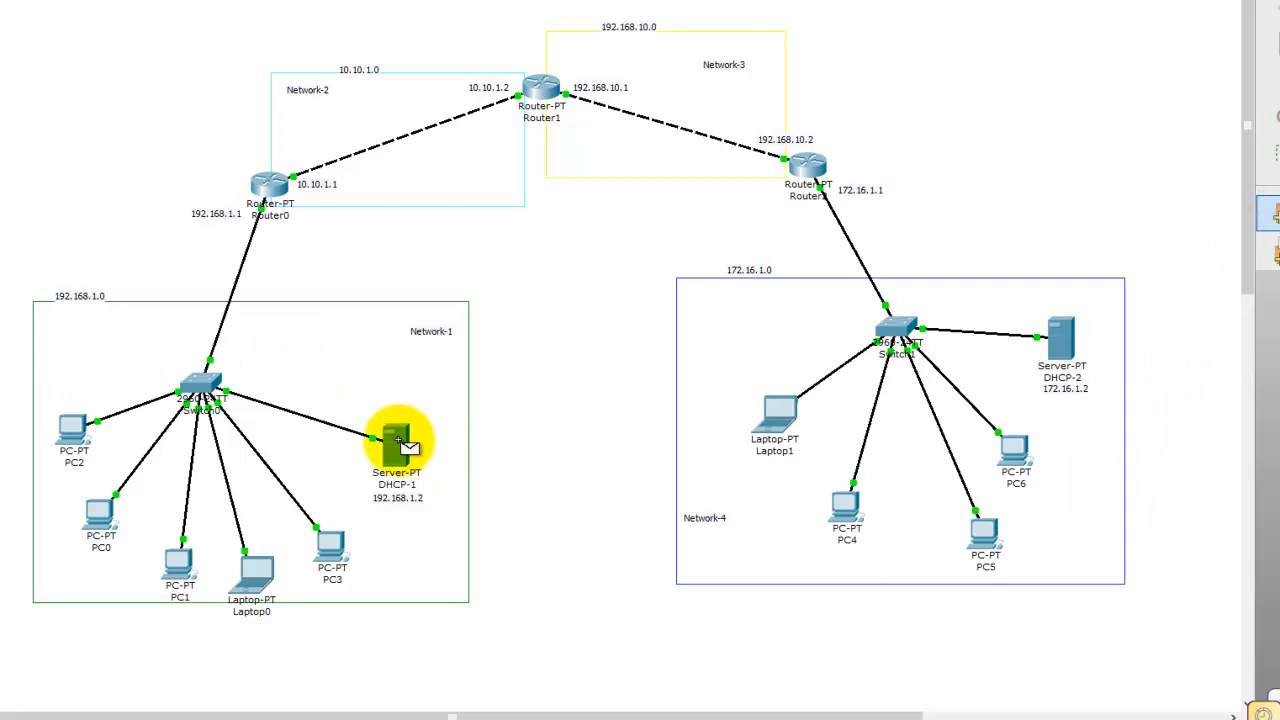
Send a simple PDU from server DHCP-1 to PC0 to test connectivity within Network-1
{"action": "left_click", "coordinate": [100, 517]}
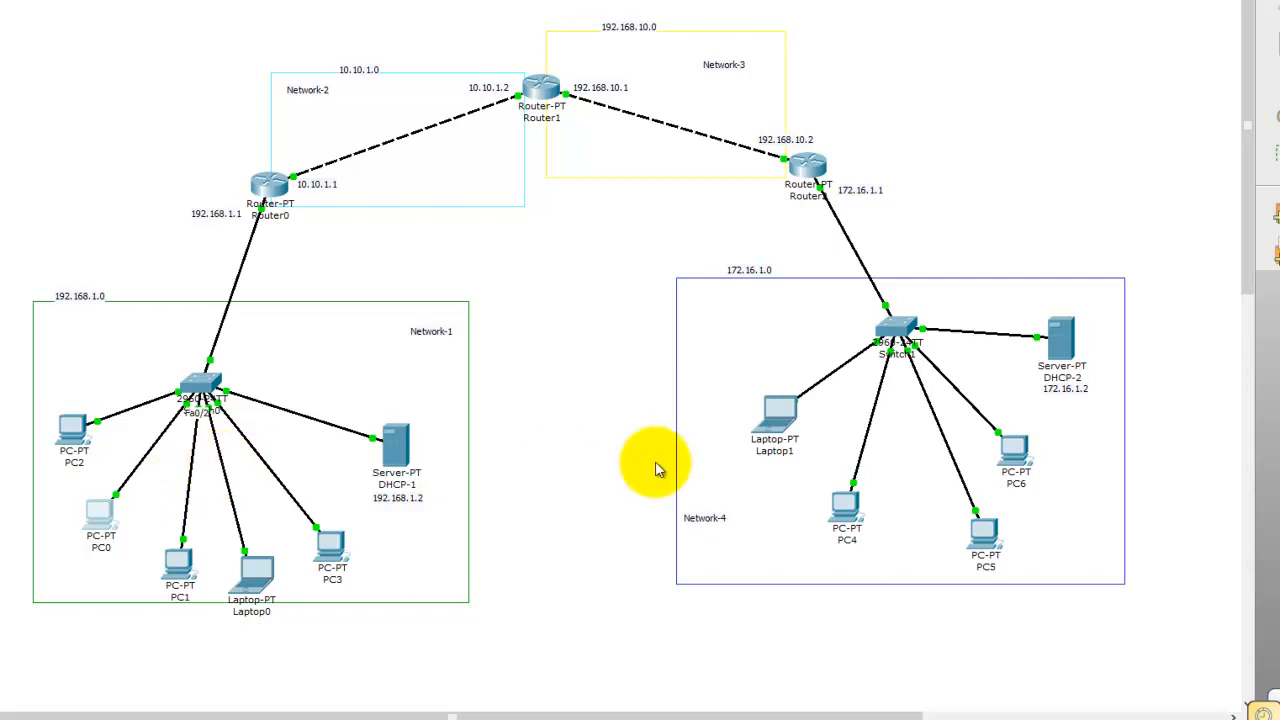
Give server DHCP-2 the IP address 172.16.1.2, subnet mask 255.255.0.0 and default gateway 172.16.1.1
{"action": "left_click", "coordinate": [1062, 338]}
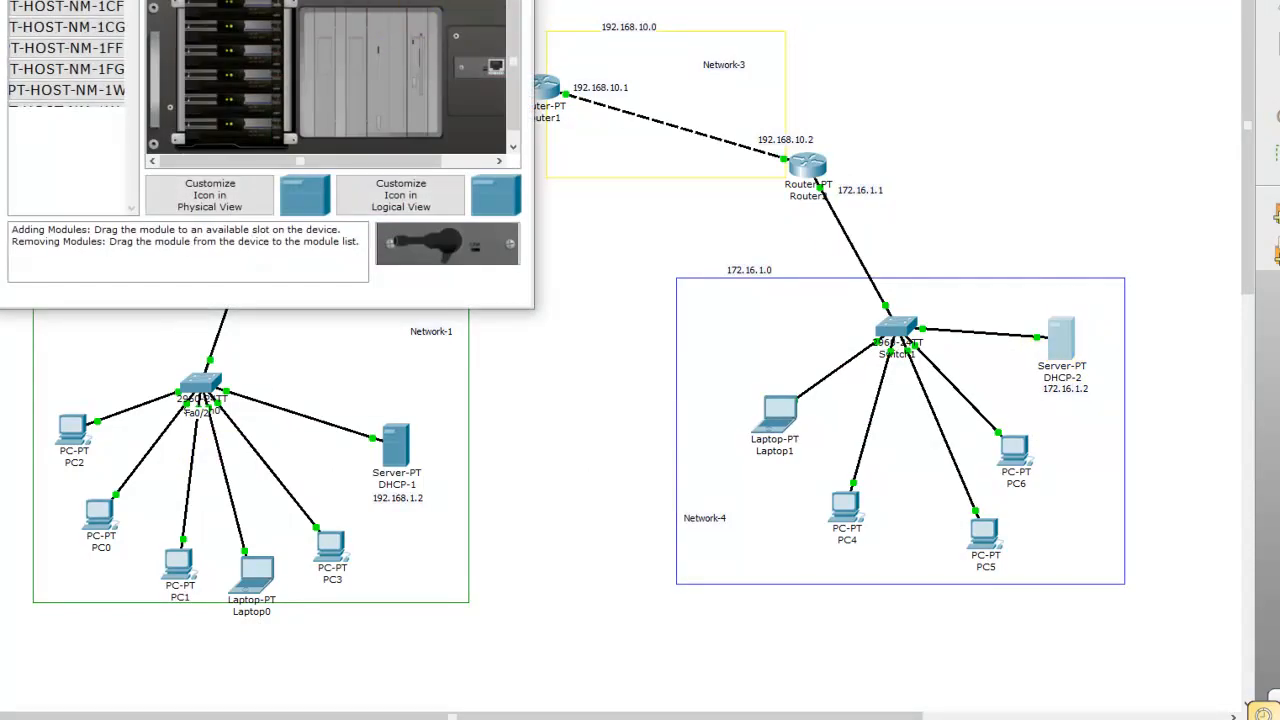
{"action": "left_click_drag", "start_coordinate": [265, 0], "coordinate": [371, 149]}
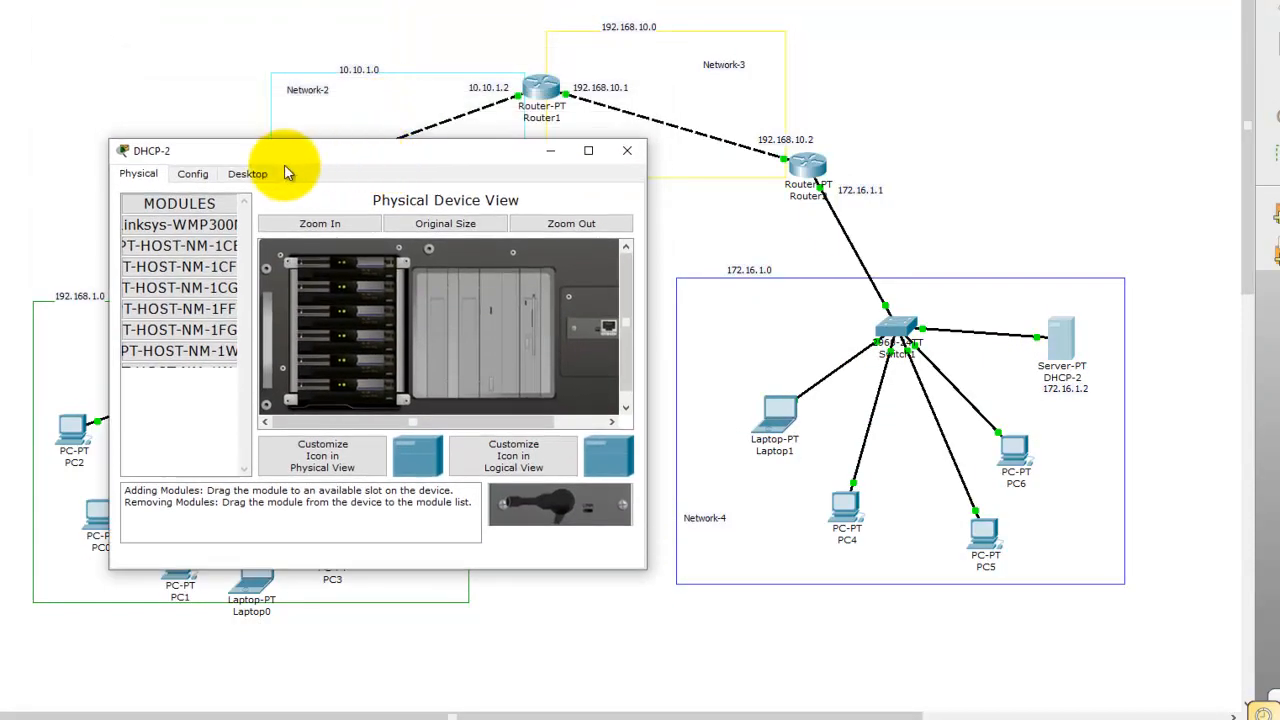
{"action": "left_click", "coordinate": [249, 175]}
{"action": "left_click", "coordinate": [178, 250]}
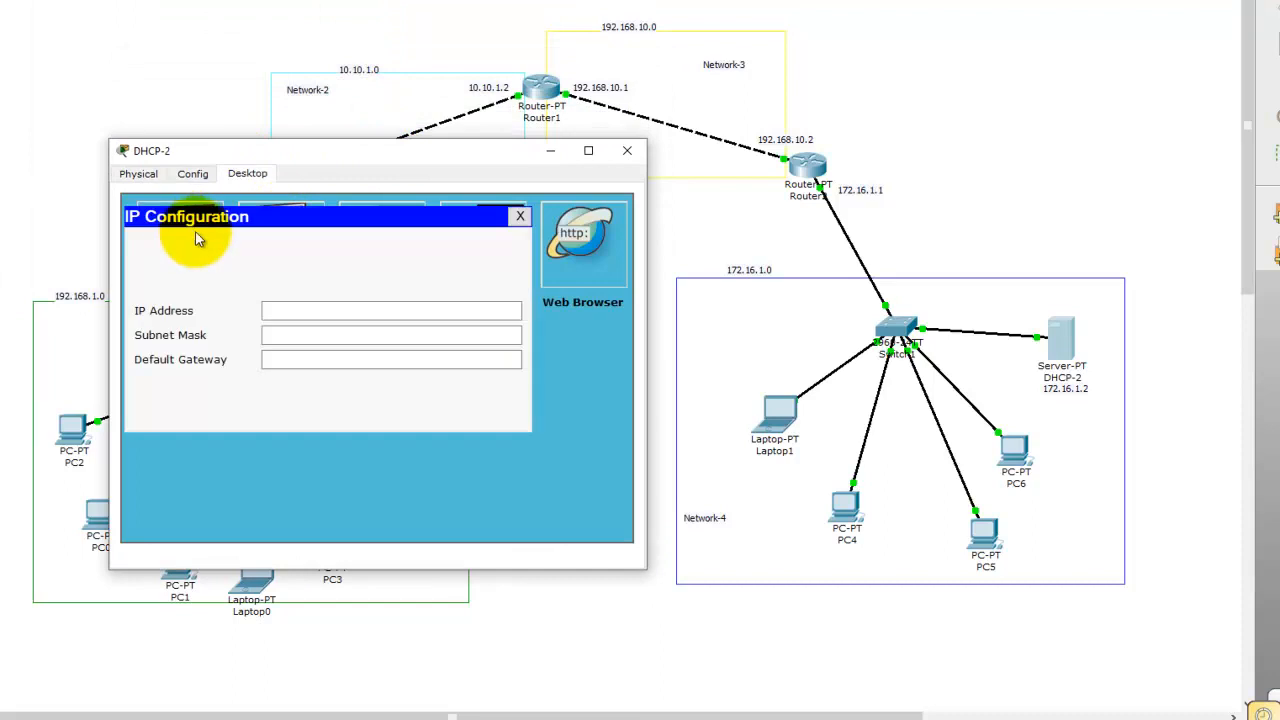
{"action": "left_click", "coordinate": [286, 310]}
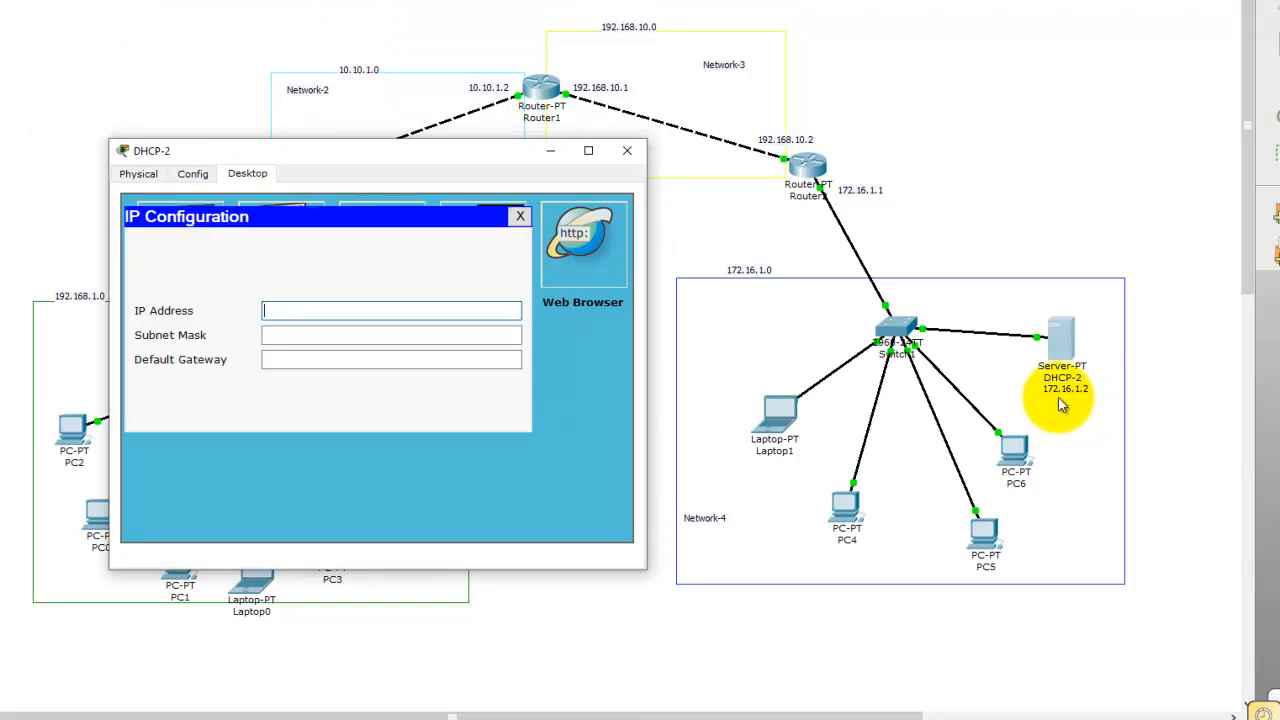
{"action": "left_click", "coordinate": [331, 334]}
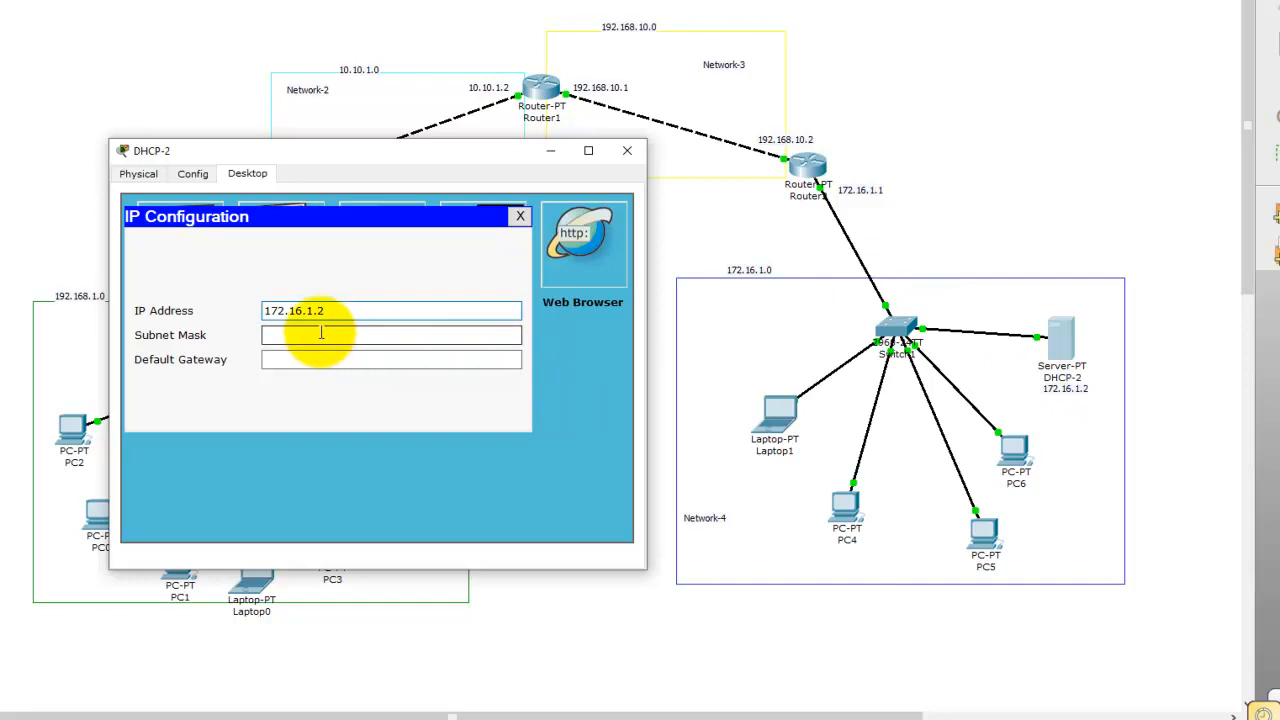
{"action": "left_click", "coordinate": [383, 356]}
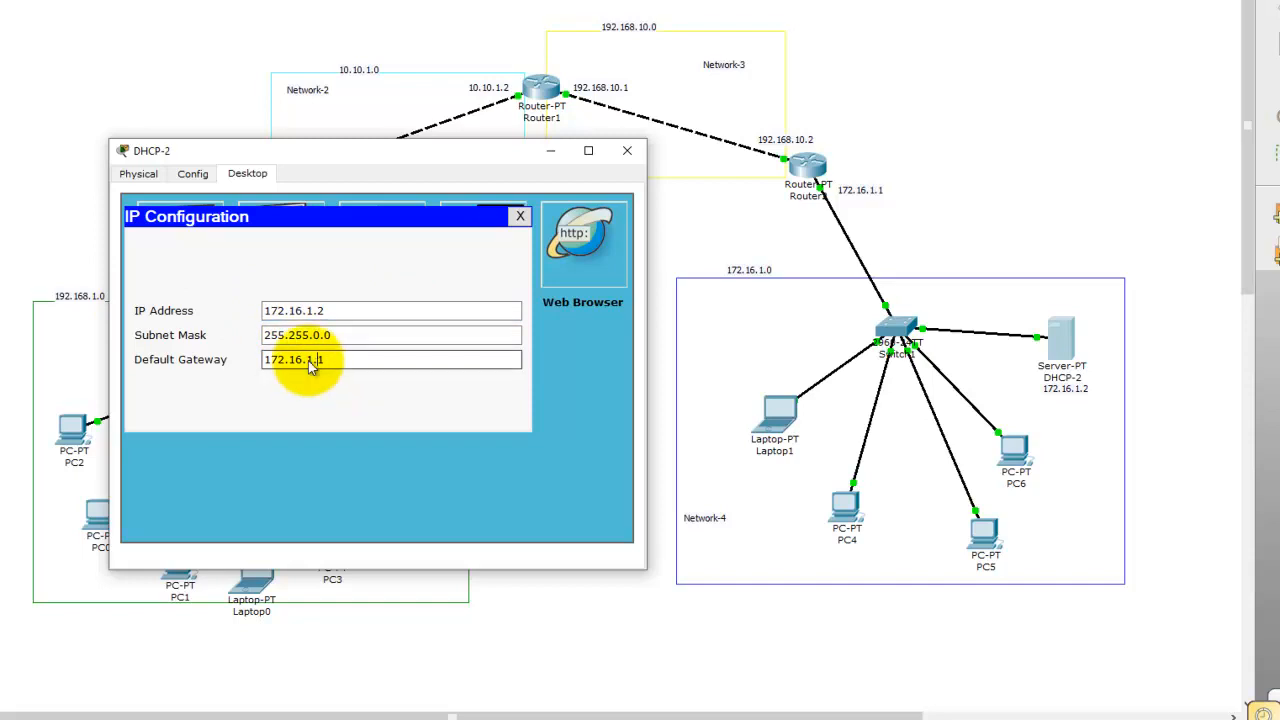
Configure DHCP-2's serverPool with default gateway 172.16.1.1, start IP address 172.16.1.10 and a maximum of 100 users, and save it
{"action": "left_click", "coordinate": [188, 173]}
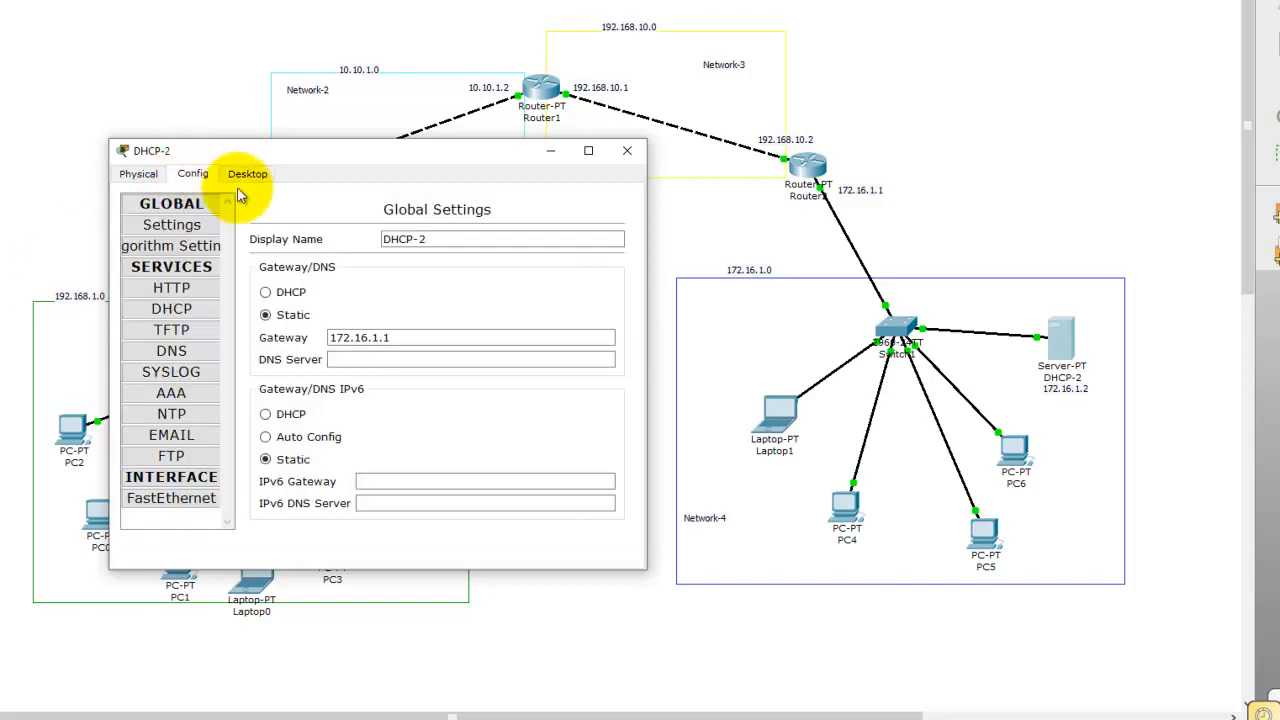
{"action": "left_click", "coordinate": [171, 313]}
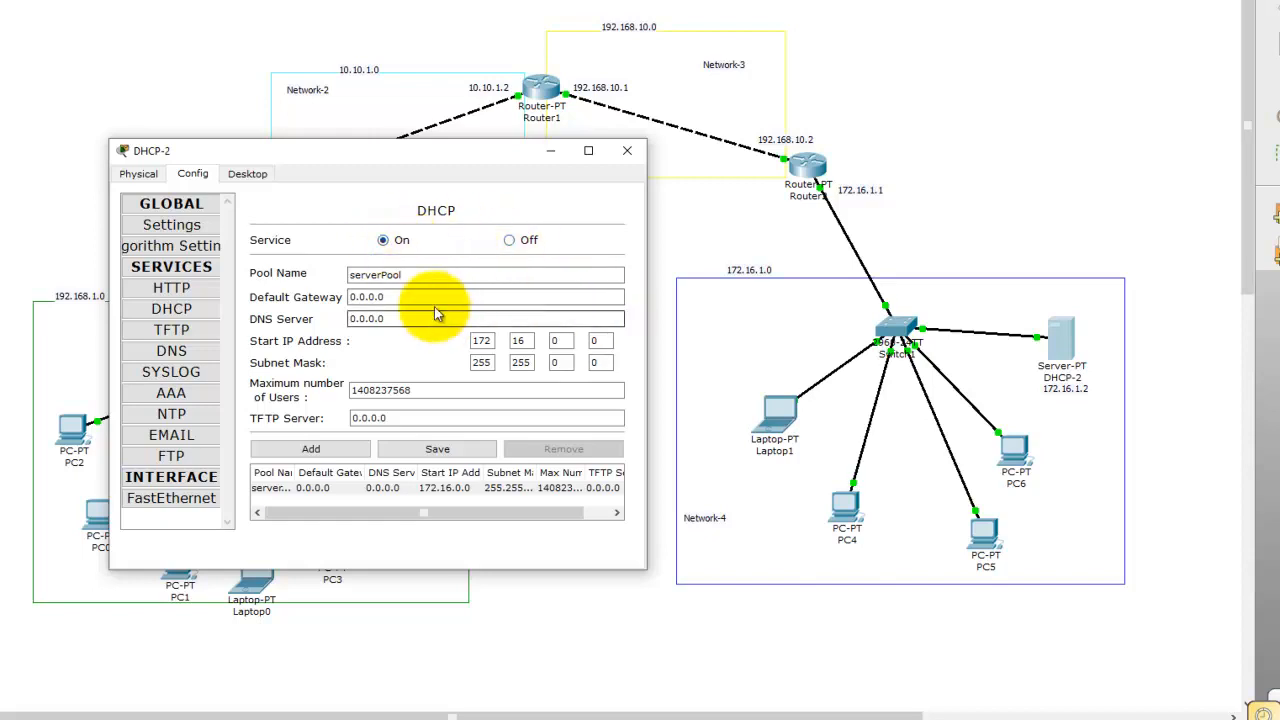
{"action": "double_click", "coordinate": [366, 297]}
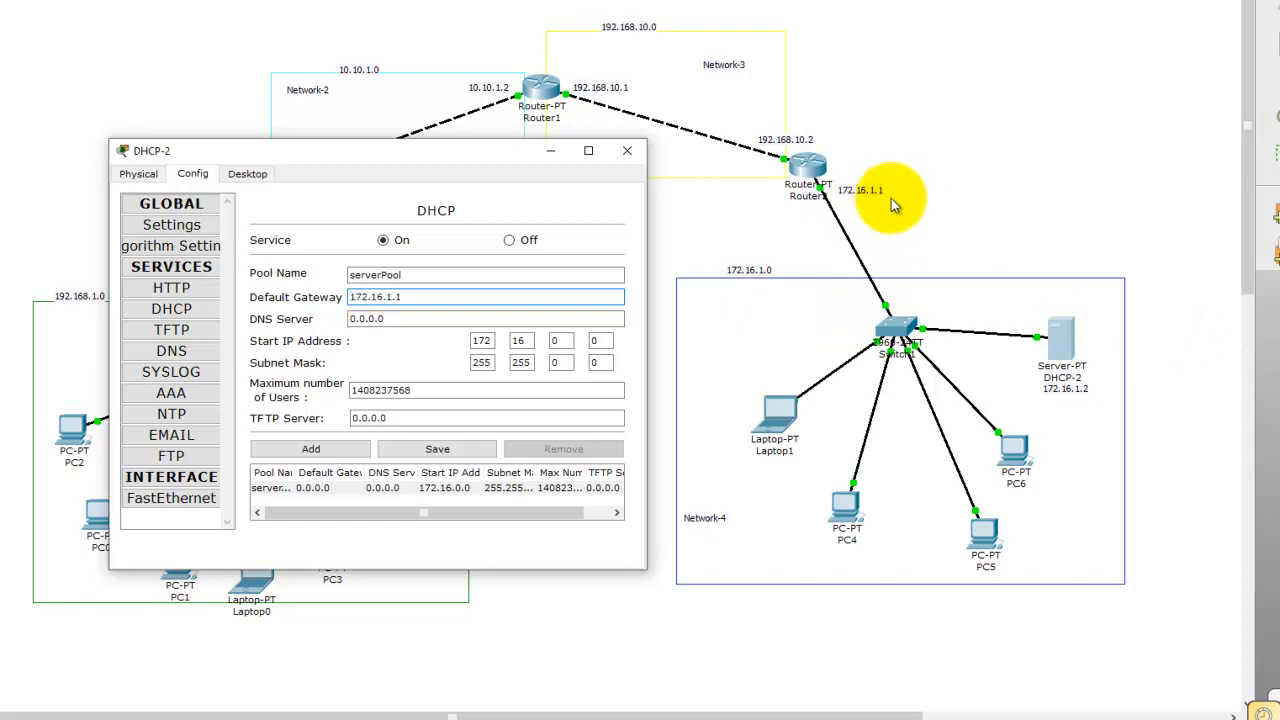
{"action": "double_click", "coordinate": [554, 341]}
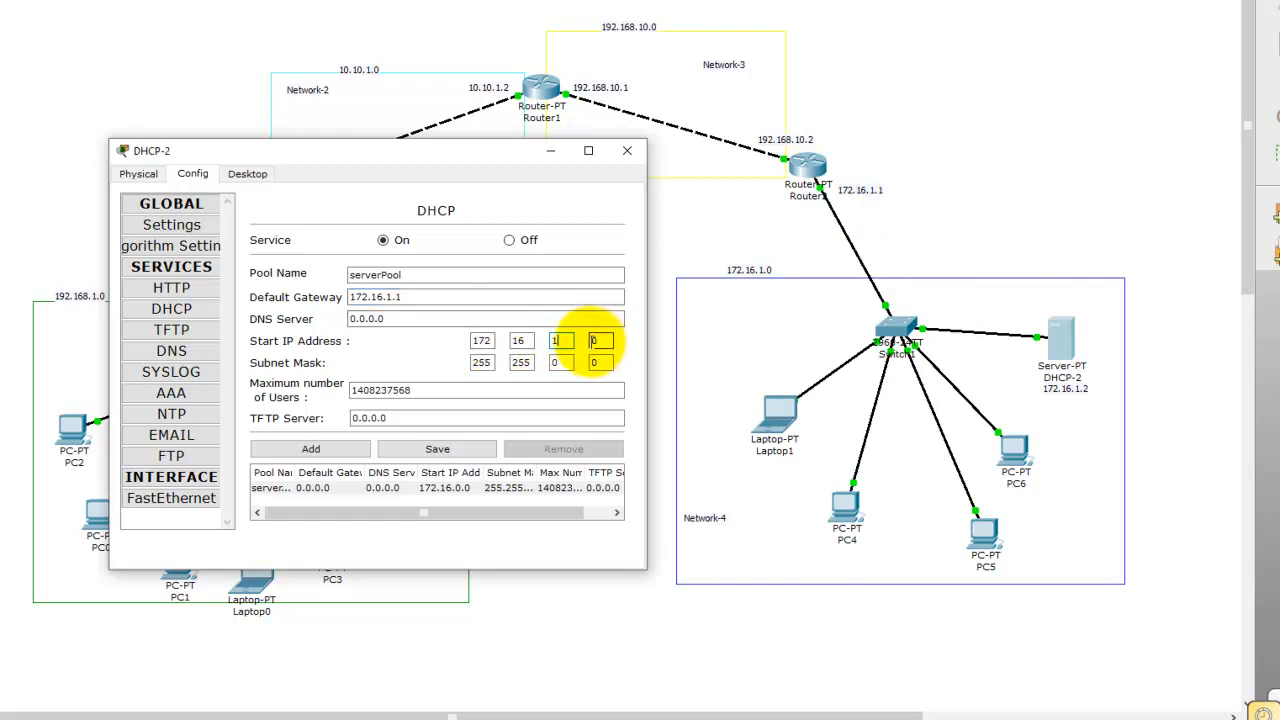
{"action": "double_click", "coordinate": [598, 341]}
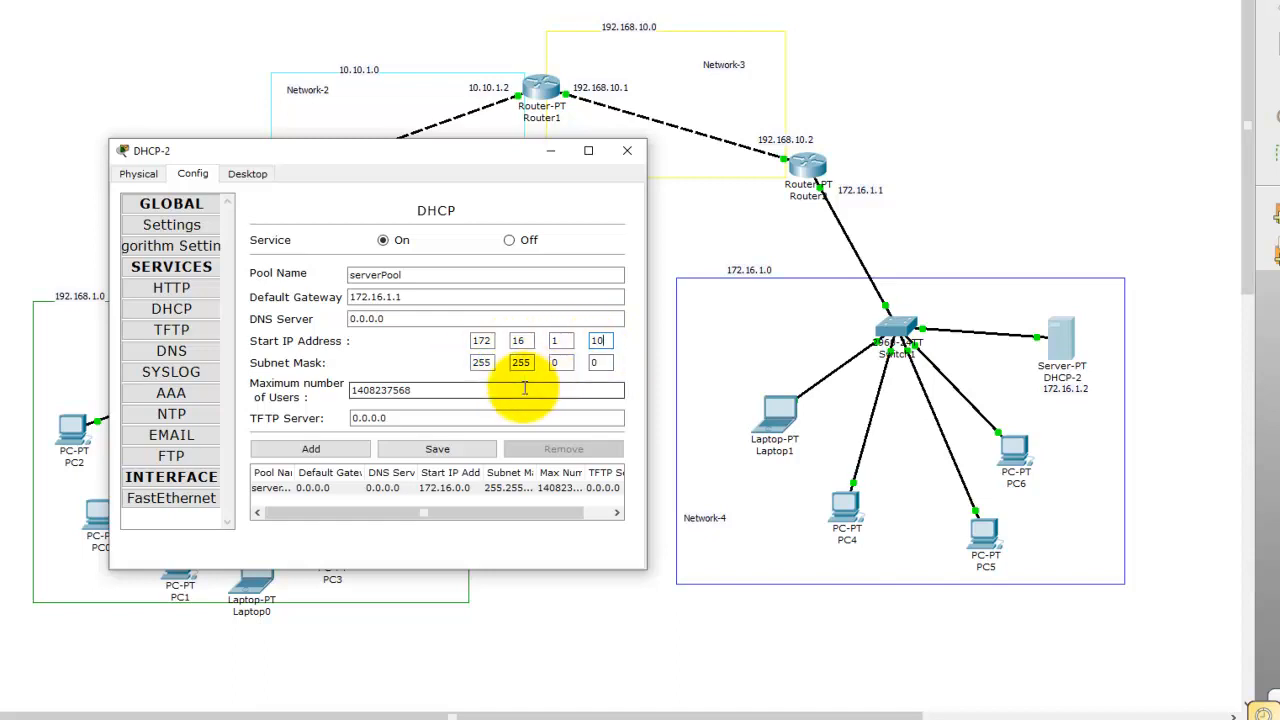
{"action": "left_click_drag", "start_coordinate": [423, 390], "coordinate": [331, 398]}
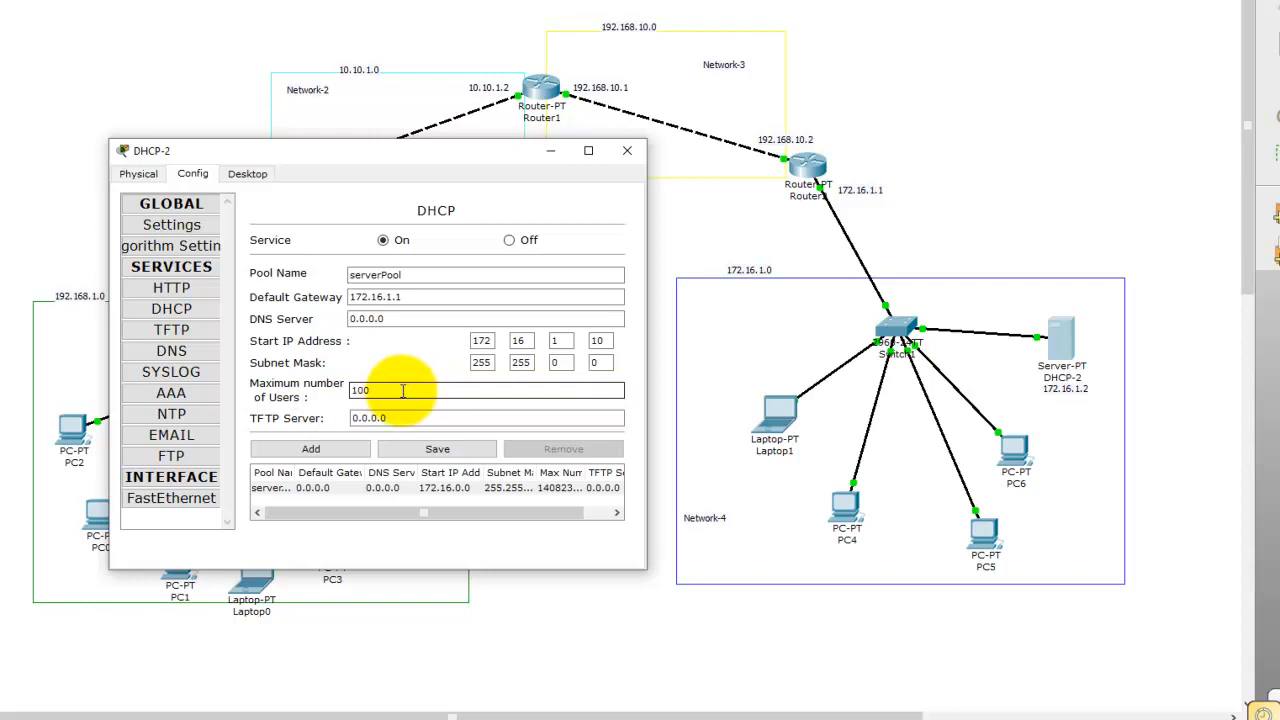
{"action": "left_click_drag", "start_coordinate": [350, 390], "coordinate": [386, 388]}
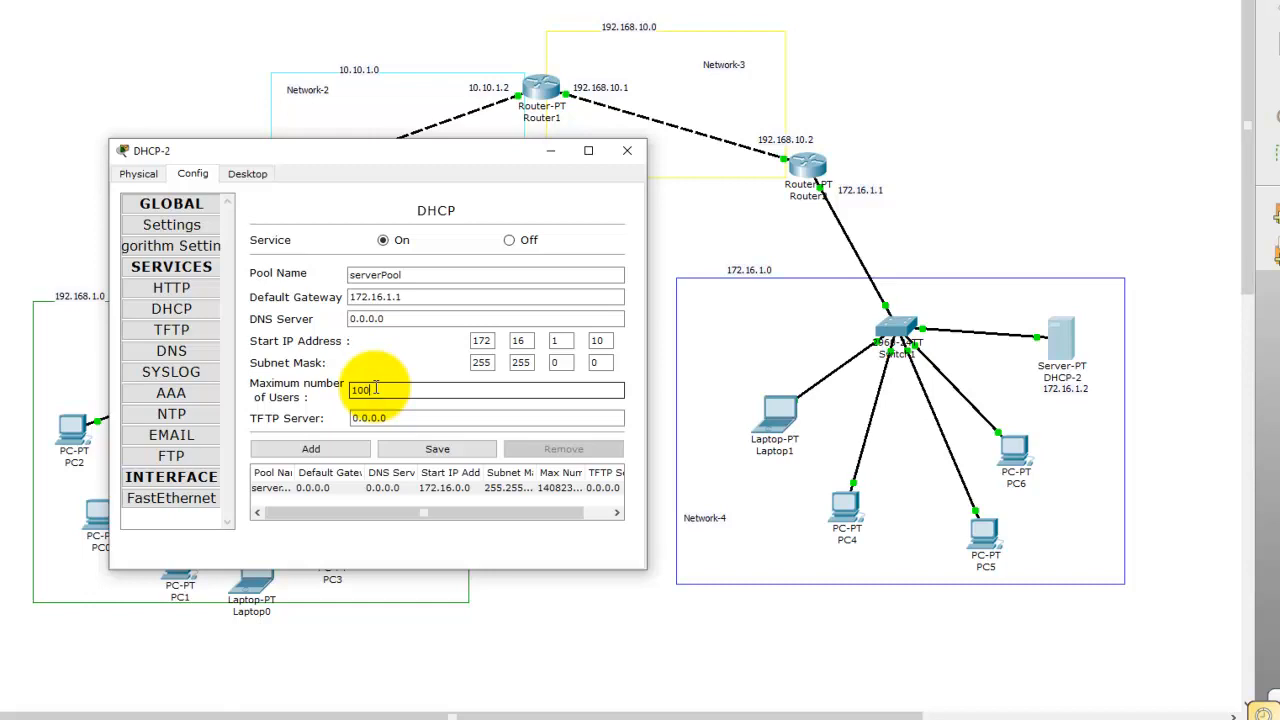
{"action": "left_click_drag", "start_coordinate": [345, 389], "coordinate": [400, 385]}
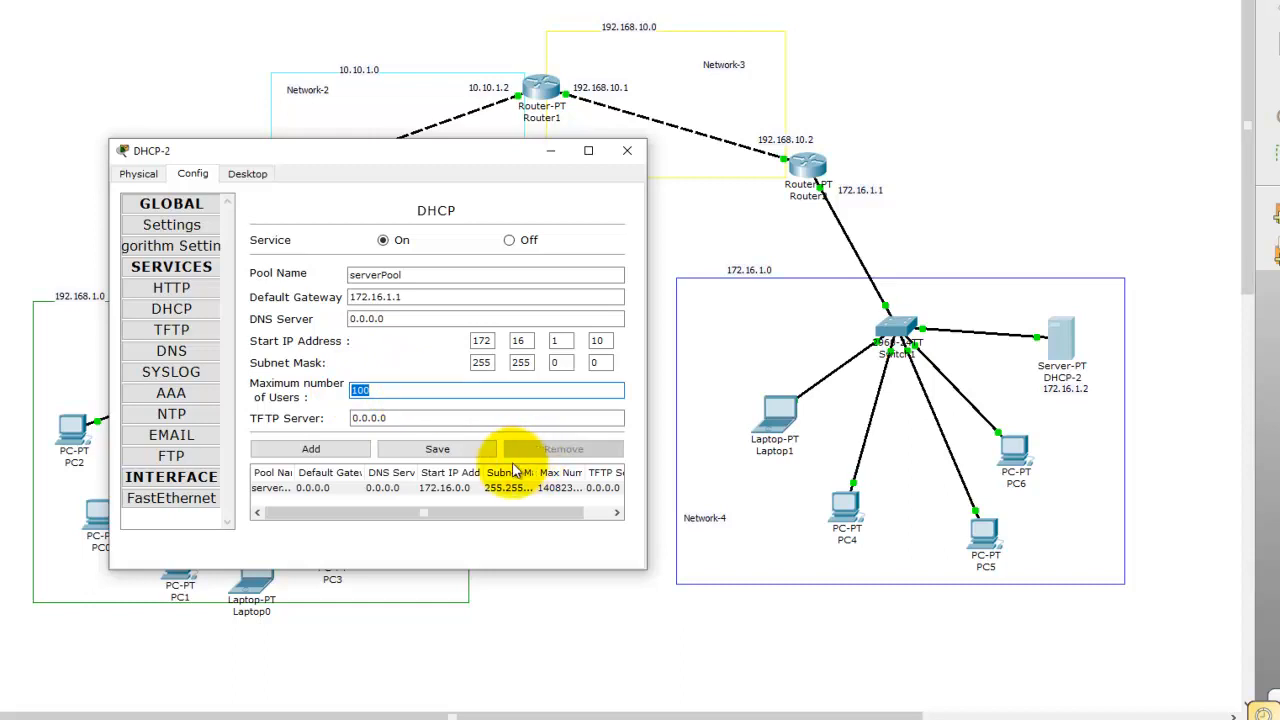
{"action": "left_click", "coordinate": [438, 455]}
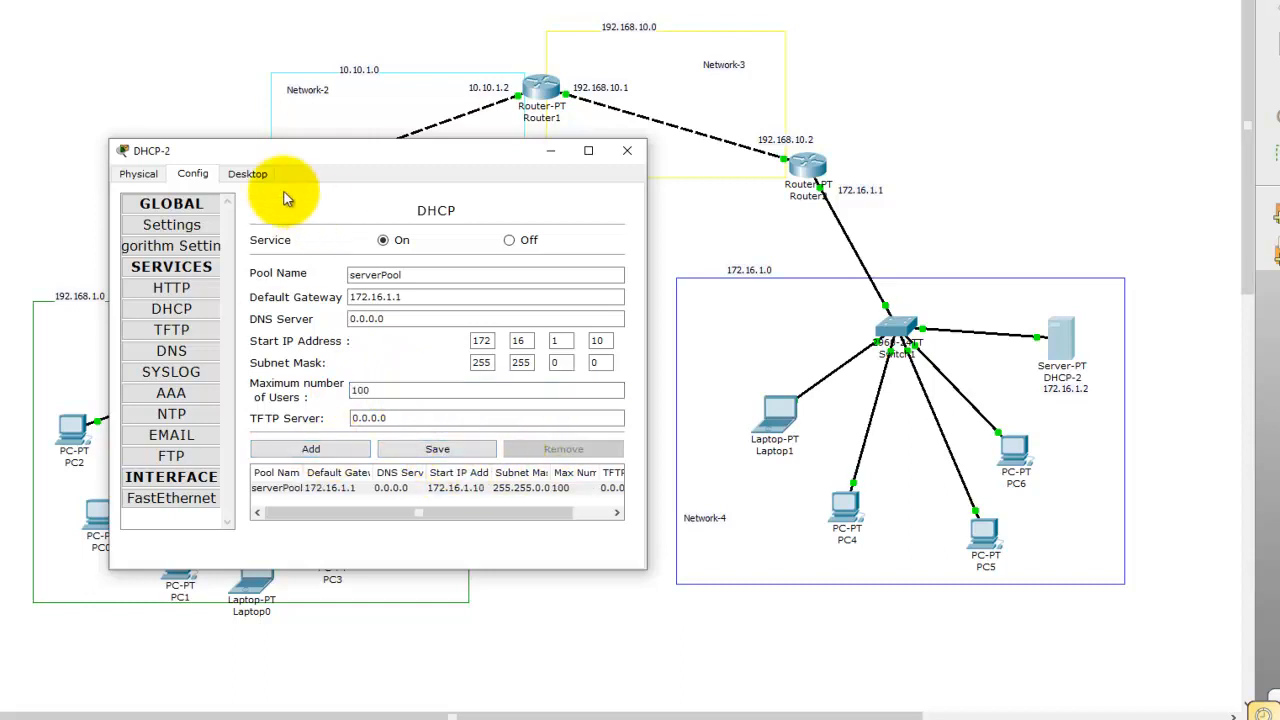
Review DHCP-2's IP configuration, save its DHCP pool again and close the server's window
{"action": "left_click", "coordinate": [252, 174]}
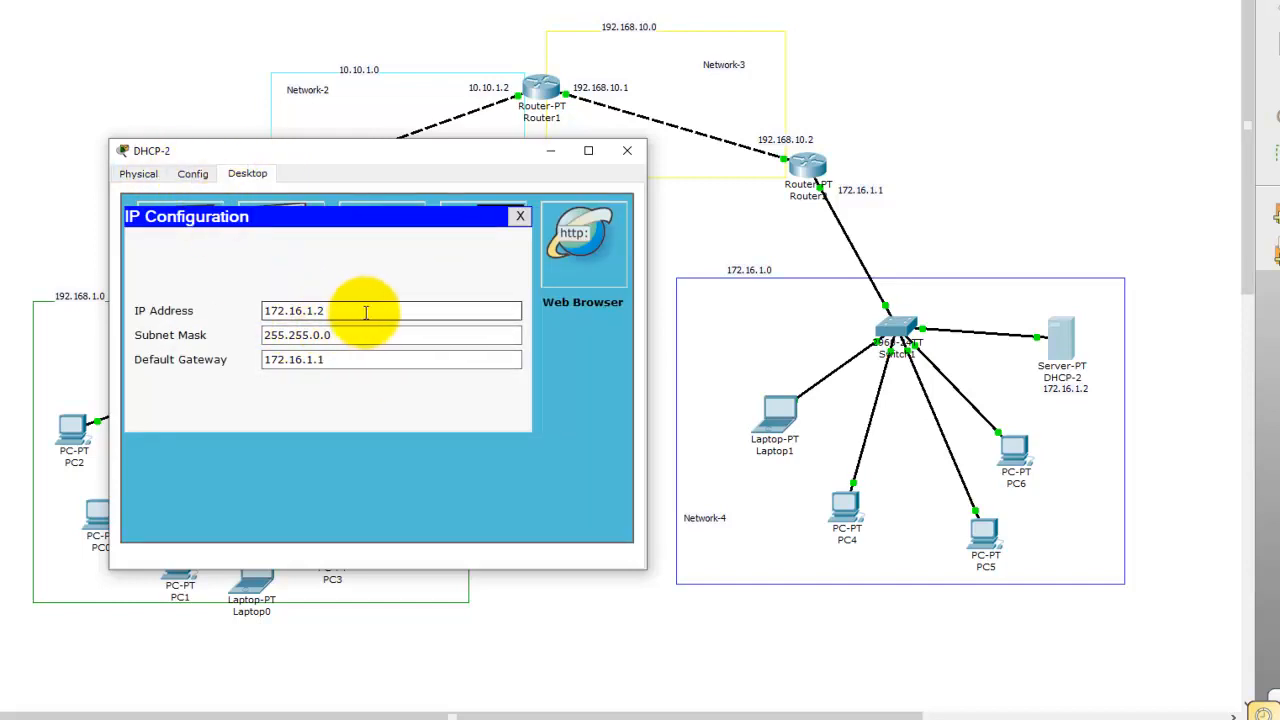
{"action": "left_click", "coordinate": [197, 176]}
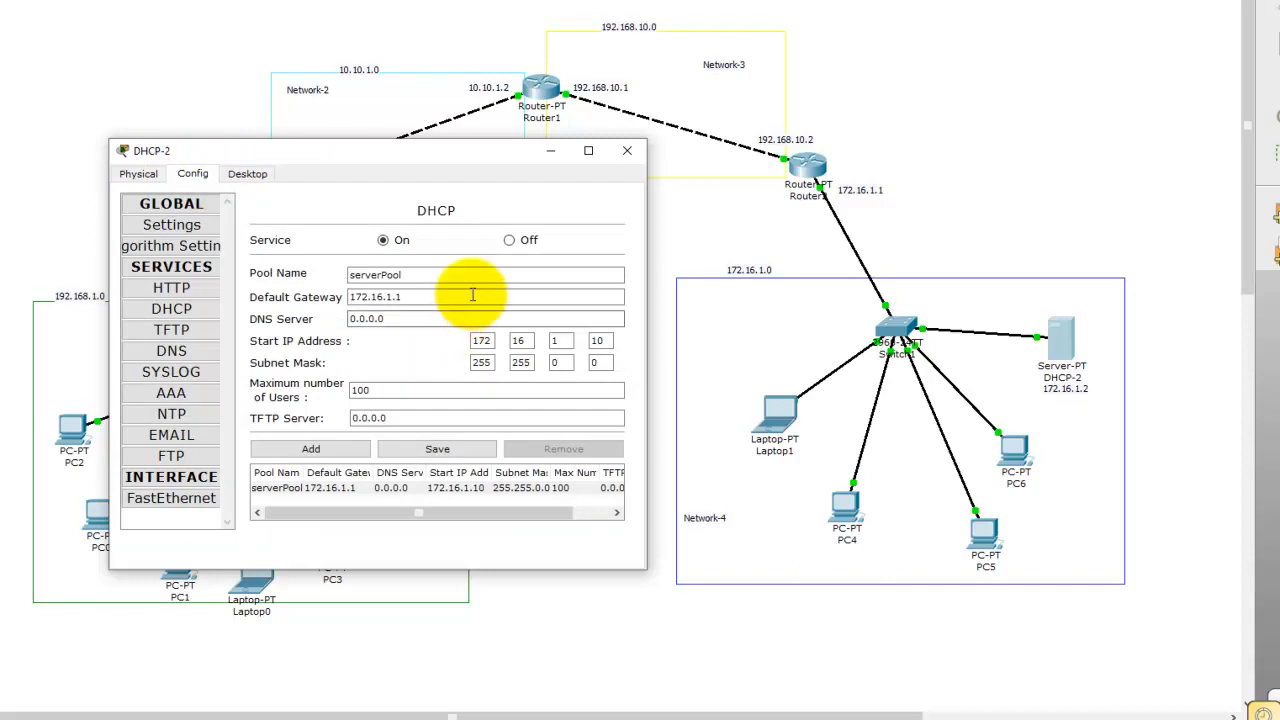
{"action": "left_click", "coordinate": [441, 449]}
{"action": "left_click", "coordinate": [627, 160]}
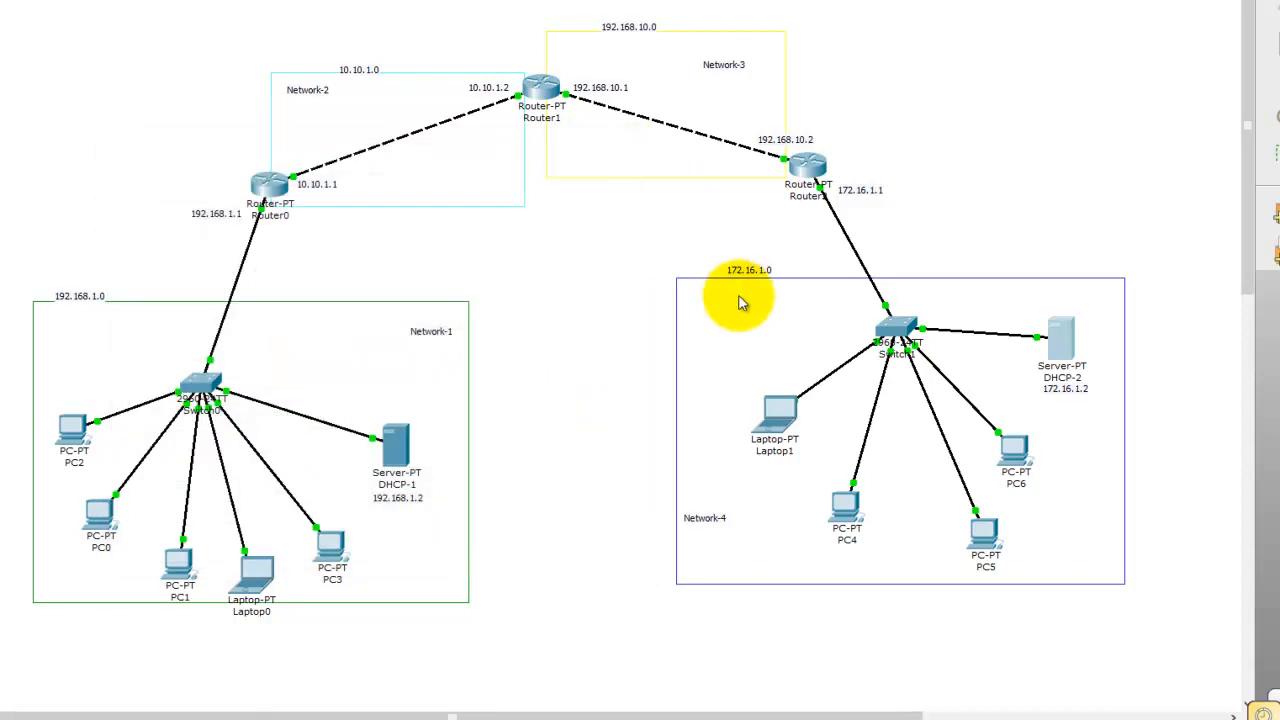
Switch PC6's IP configuration to DHCP so it requests an address, and close its window
{"action": "left_click", "coordinate": [1024, 455]}
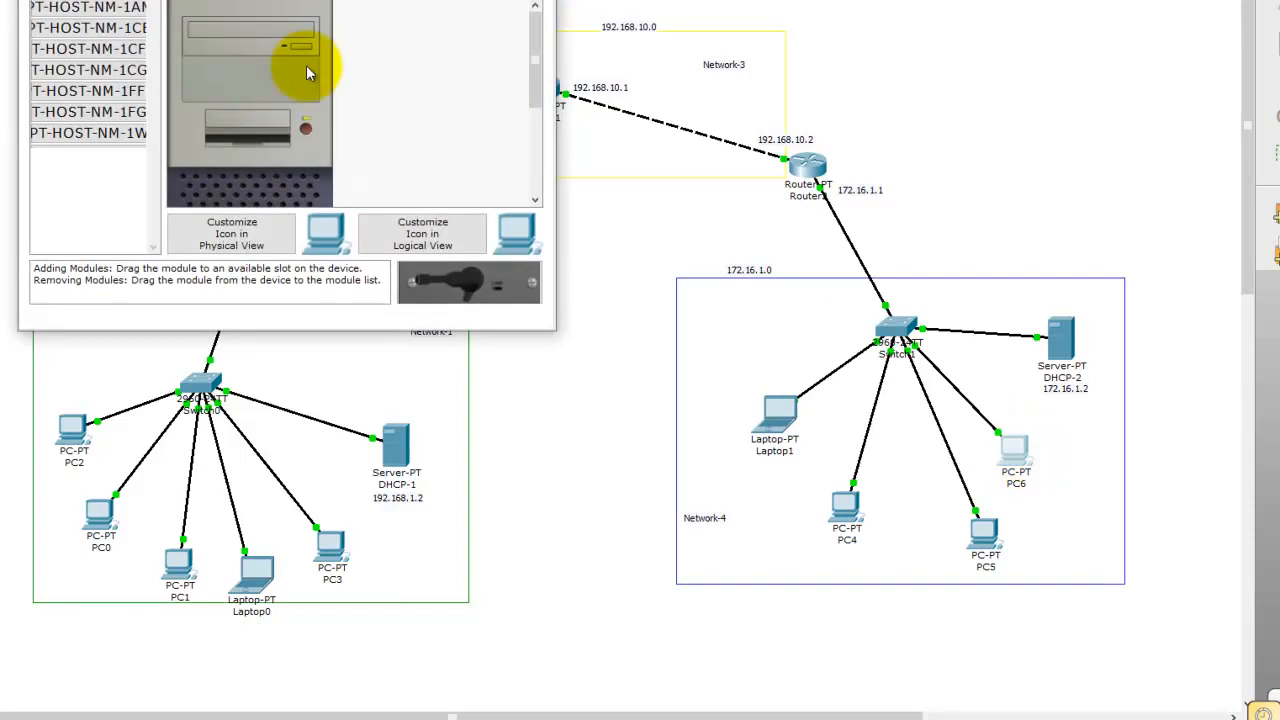
{"action": "left_click", "coordinate": [236, 59]}
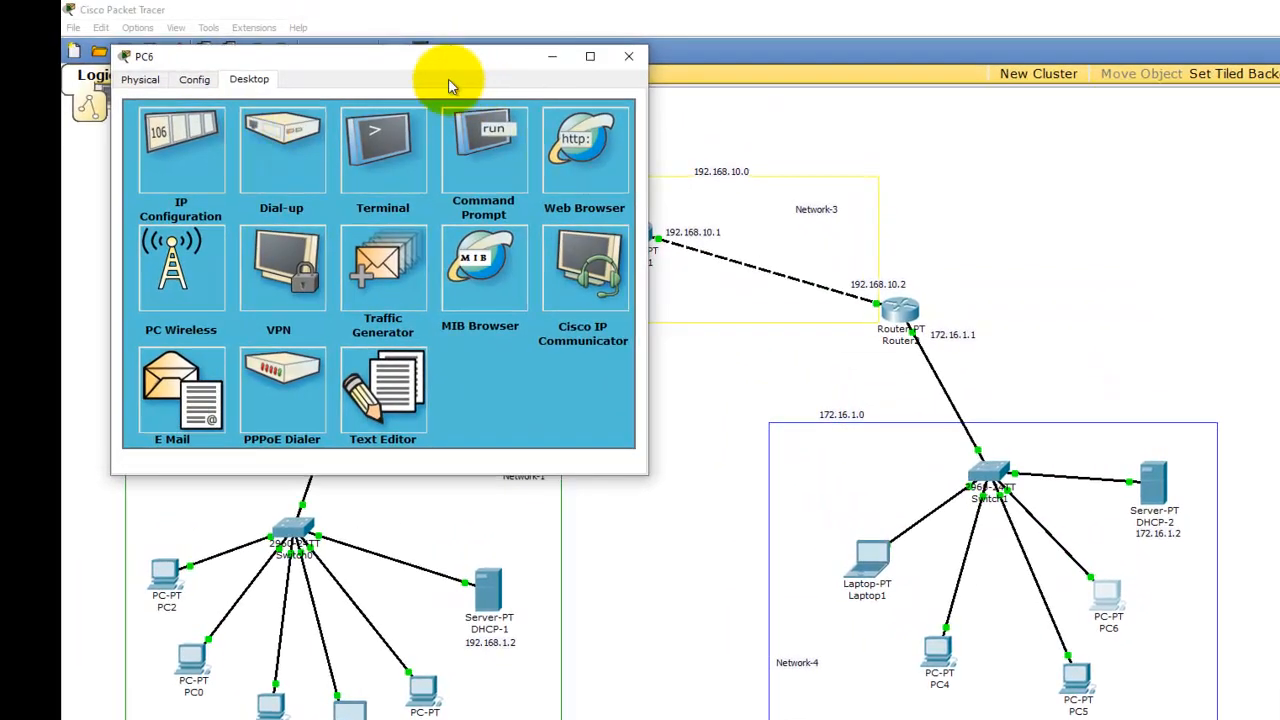
{"action": "left_click", "coordinate": [175, 135]}
{"action": "left_click", "coordinate": [160, 143]}
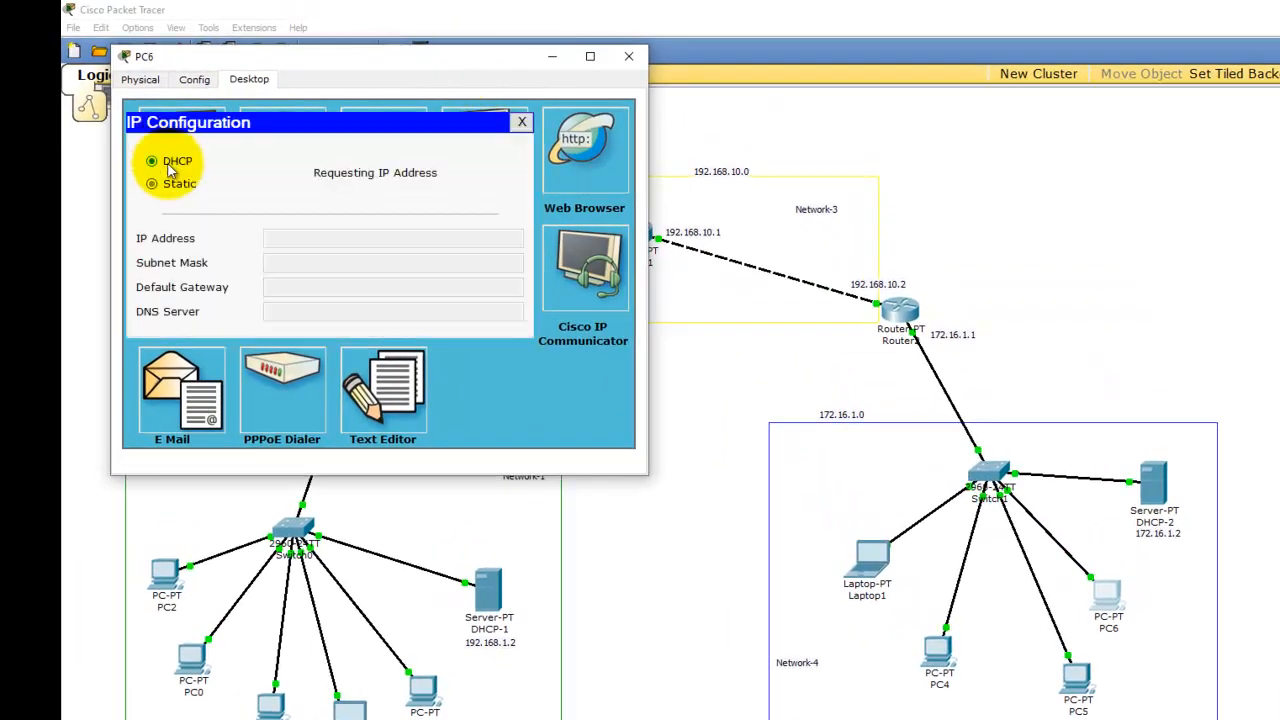
{"action": "left_click", "coordinate": [626, 57]}
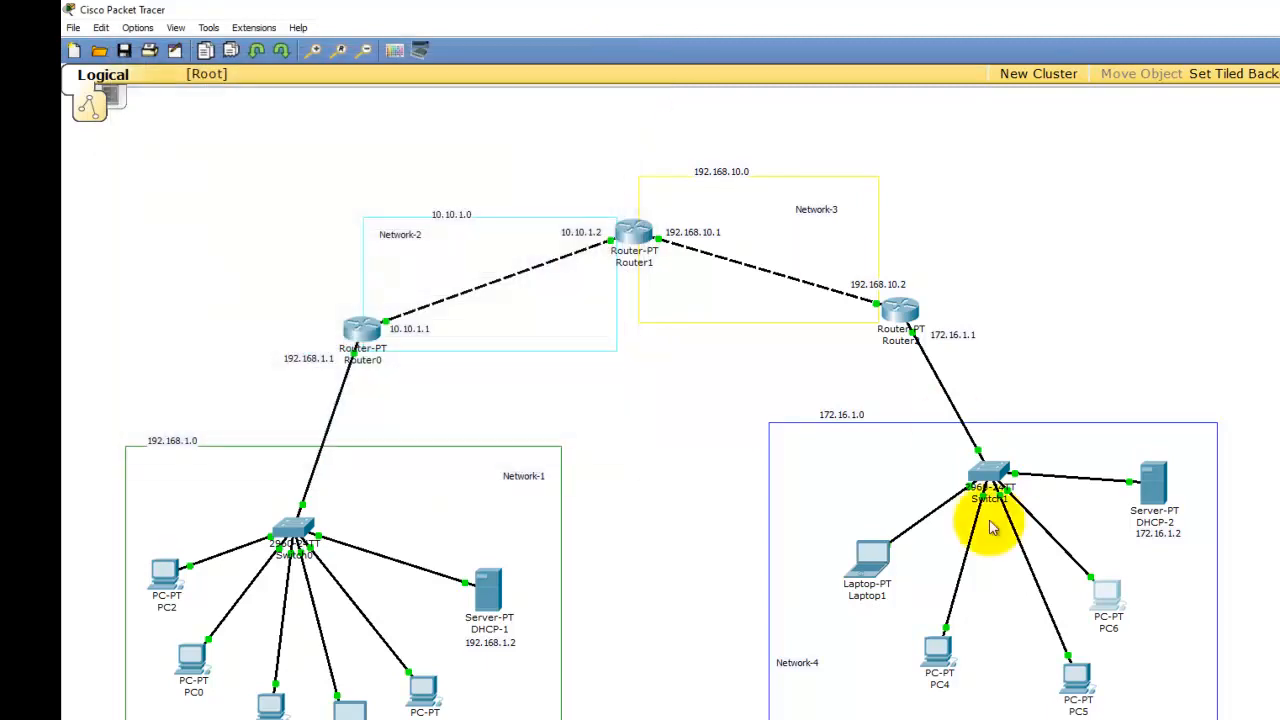
Switch PC5's IP configuration to DHCP so it requests an address, and close its window
{"action": "left_click", "coordinate": [1075, 680]}
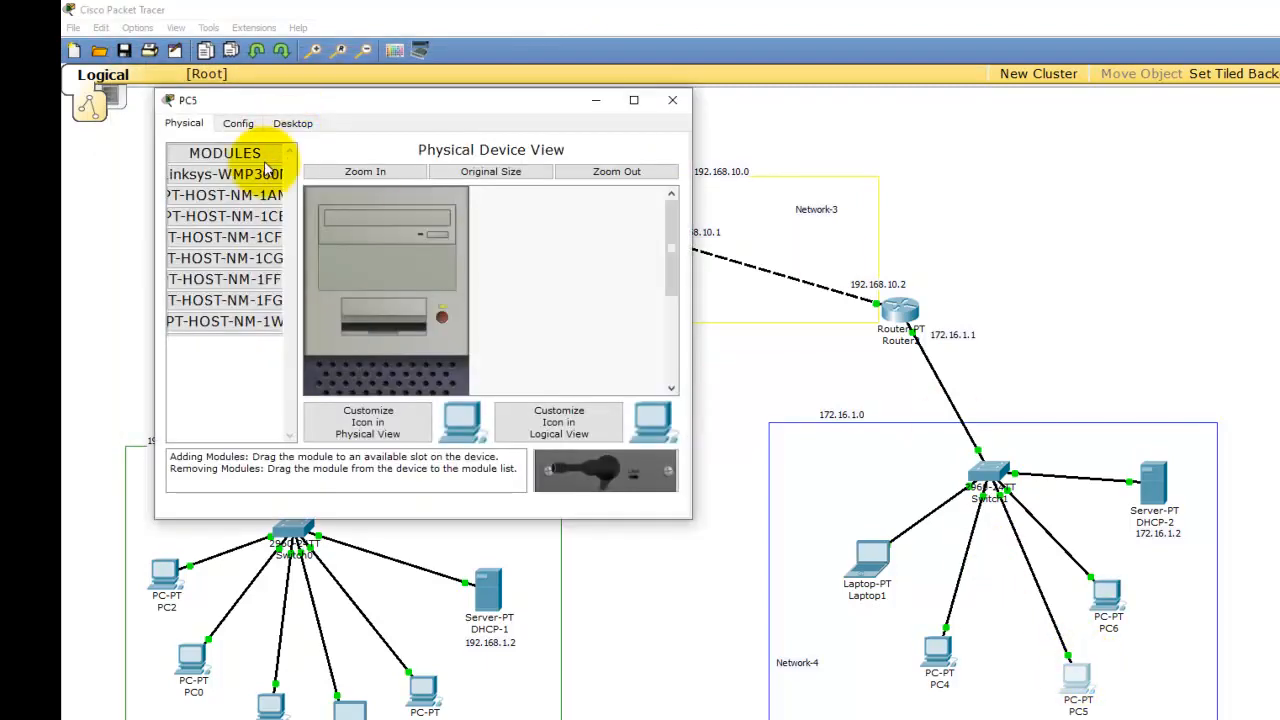
{"action": "left_click", "coordinate": [293, 123]}
{"action": "left_click", "coordinate": [226, 185]}
{"action": "left_click", "coordinate": [195, 204]}
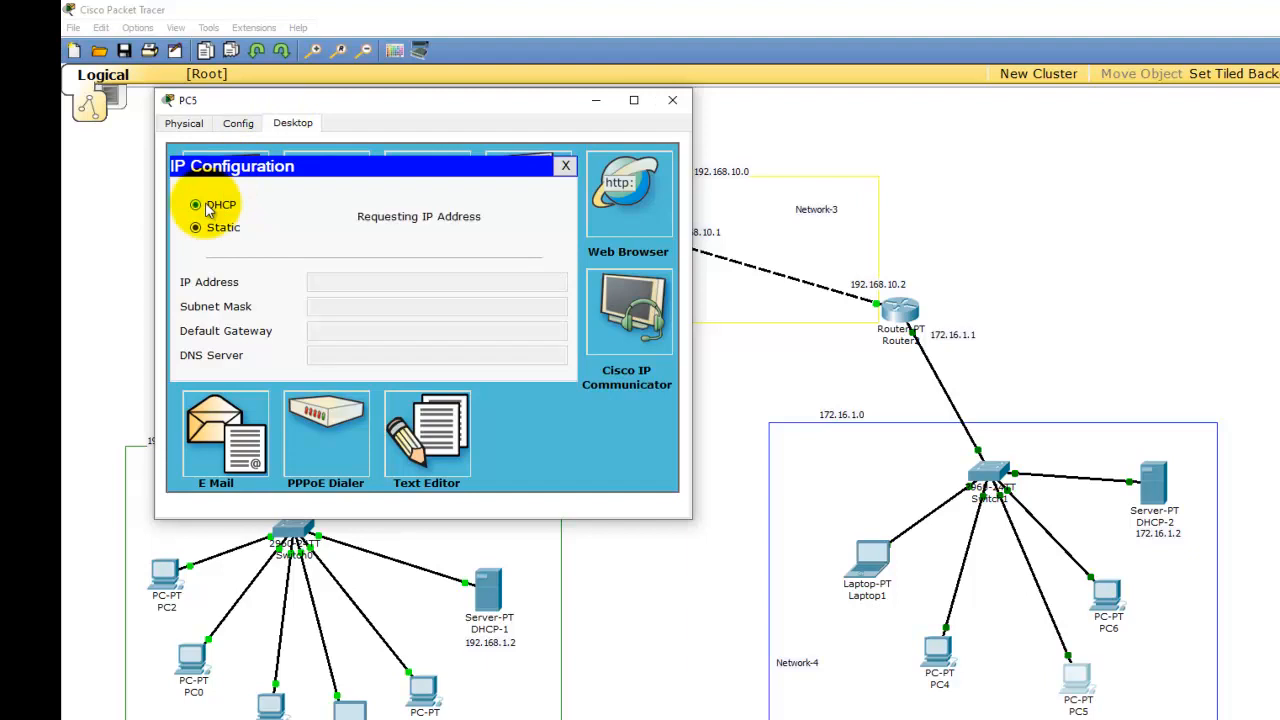
{"action": "left_click", "coordinate": [673, 101]}
Switch PC4's IP configuration to DHCP so it requests an address, and close its window
{"action": "left_click", "coordinate": [946, 660]}
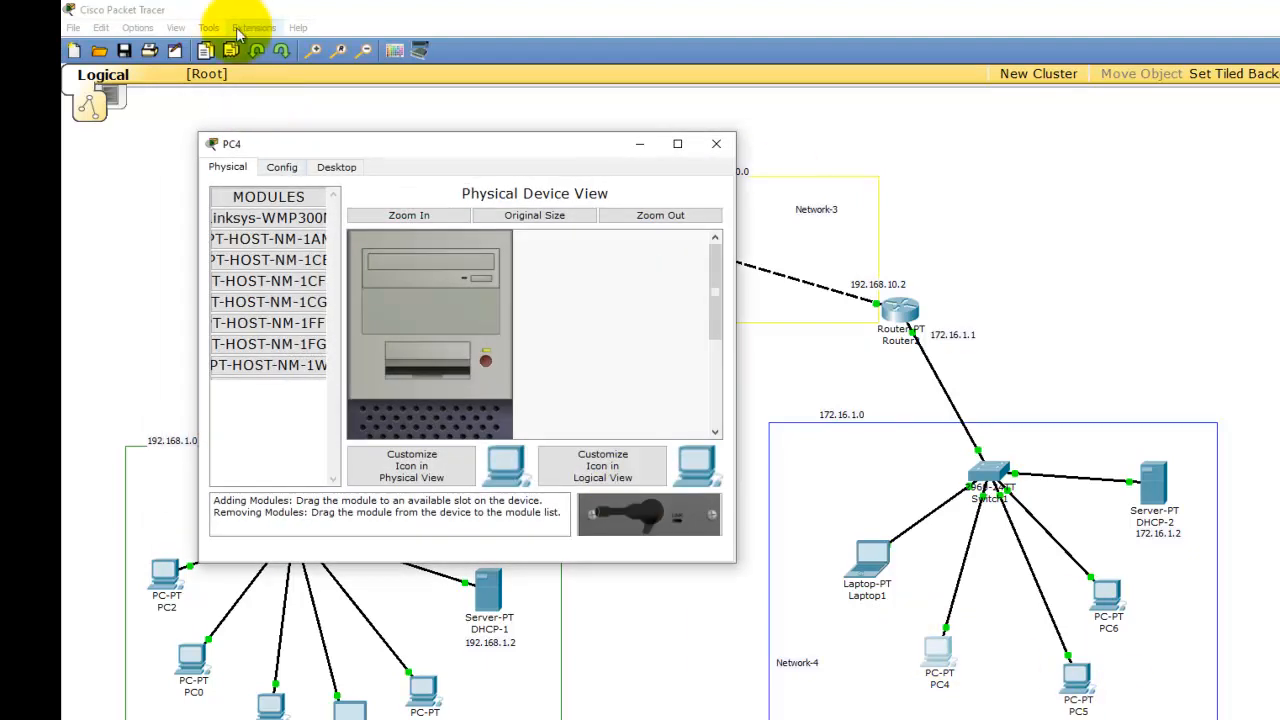
{"action": "left_click", "coordinate": [337, 166]}
{"action": "left_click", "coordinate": [273, 222]}
{"action": "left_click", "coordinate": [239, 248]}
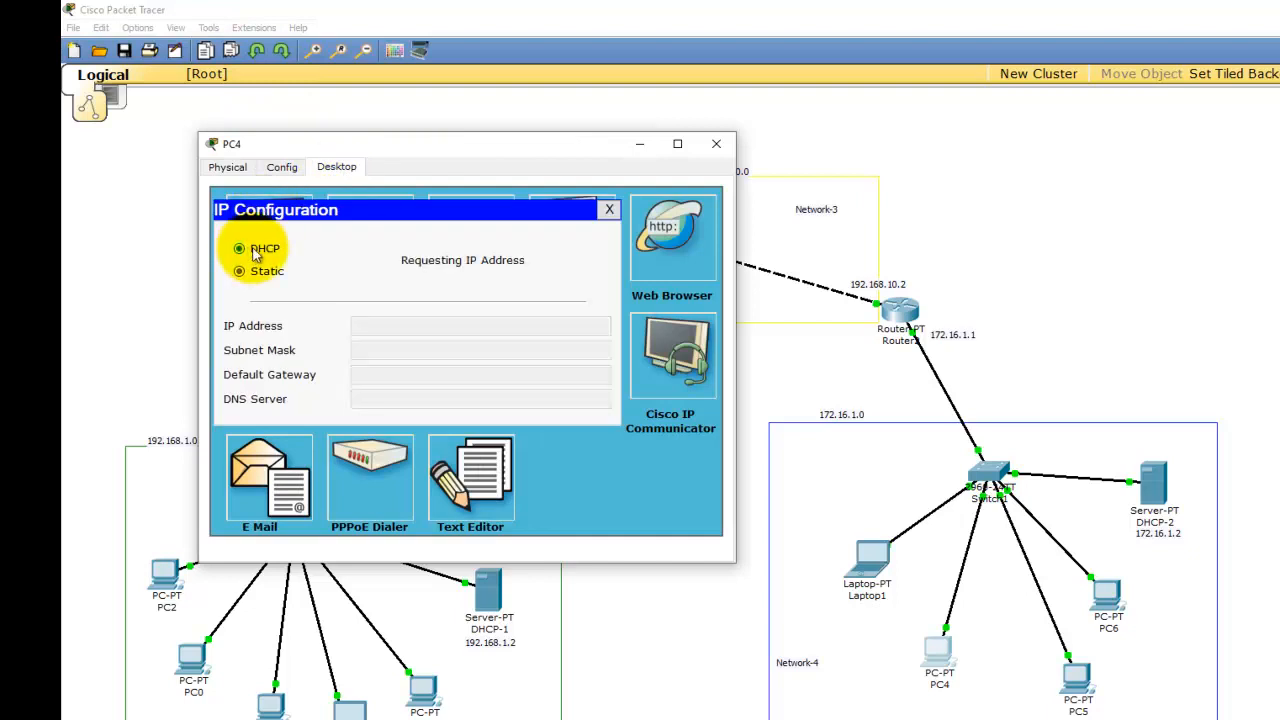
{"action": "left_click", "coordinate": [716, 146]}
Switch Laptop1's IP configuration to DHCP so it requests an address, and close its window
{"action": "left_click", "coordinate": [869, 555]}
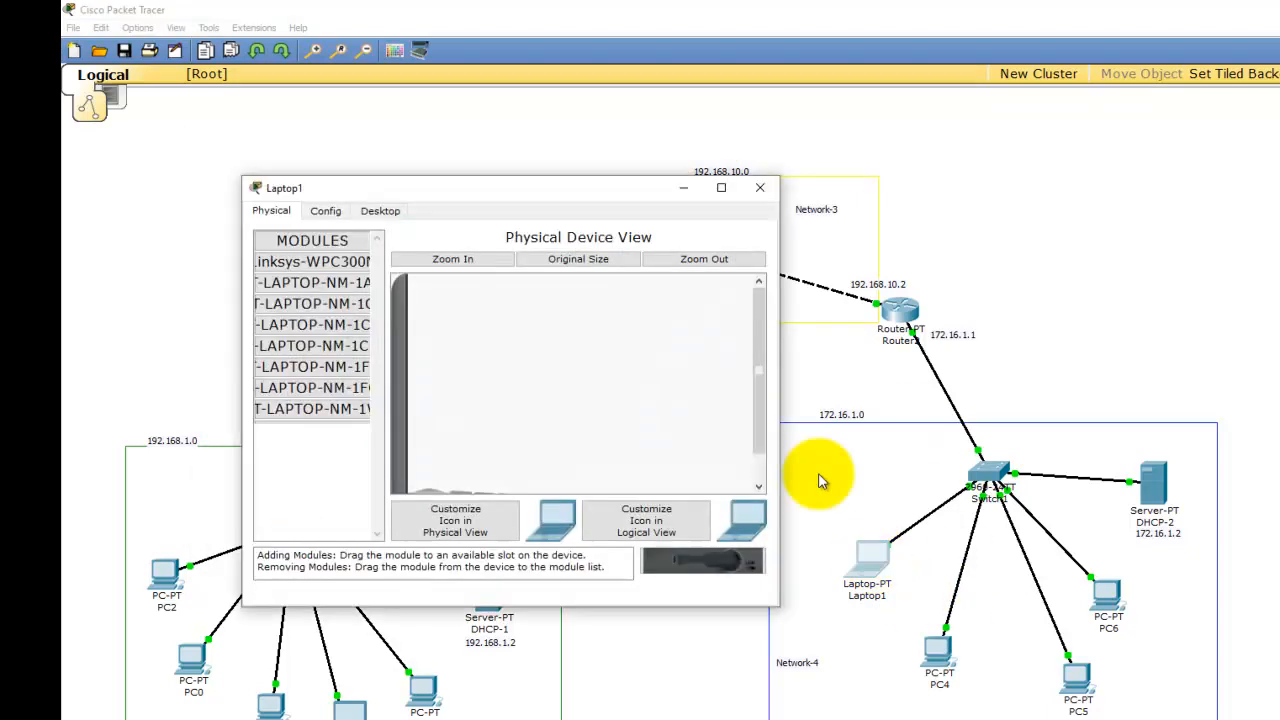
{"action": "left_click", "coordinate": [380, 210]}
{"action": "left_click", "coordinate": [320, 258]}
{"action": "left_click", "coordinate": [283, 291]}
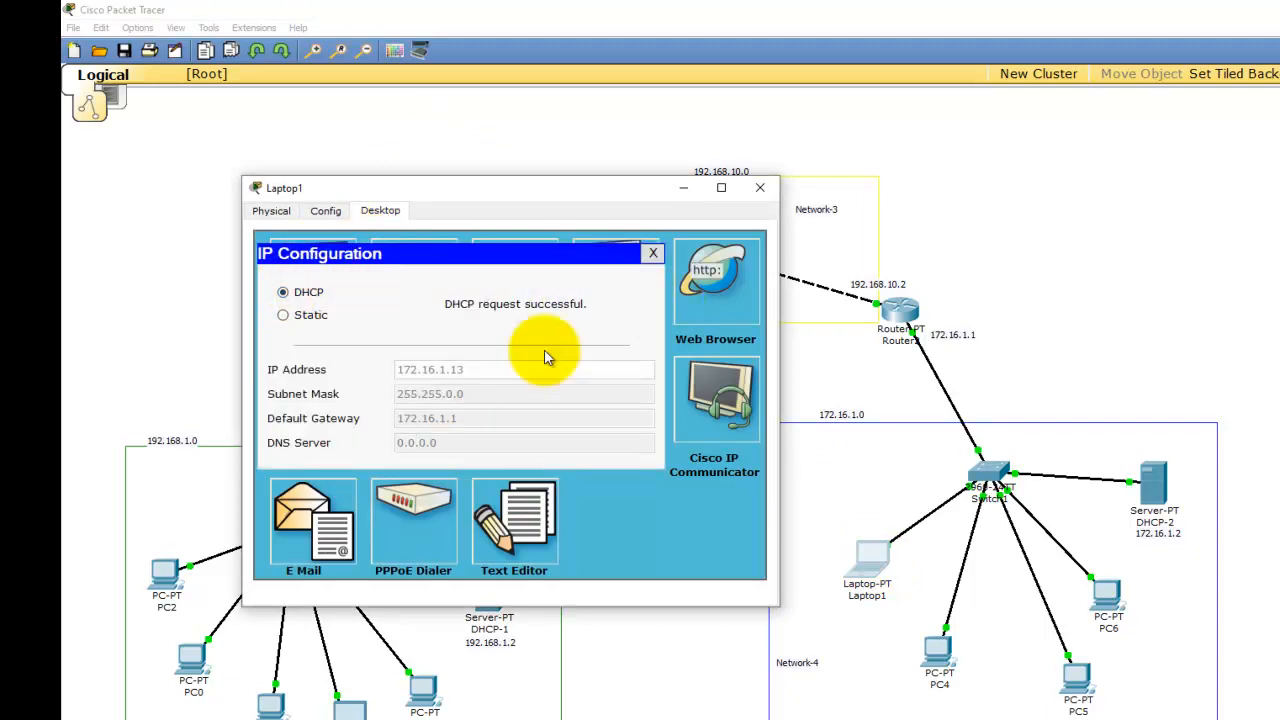
{"action": "left_click", "coordinate": [768, 188]}
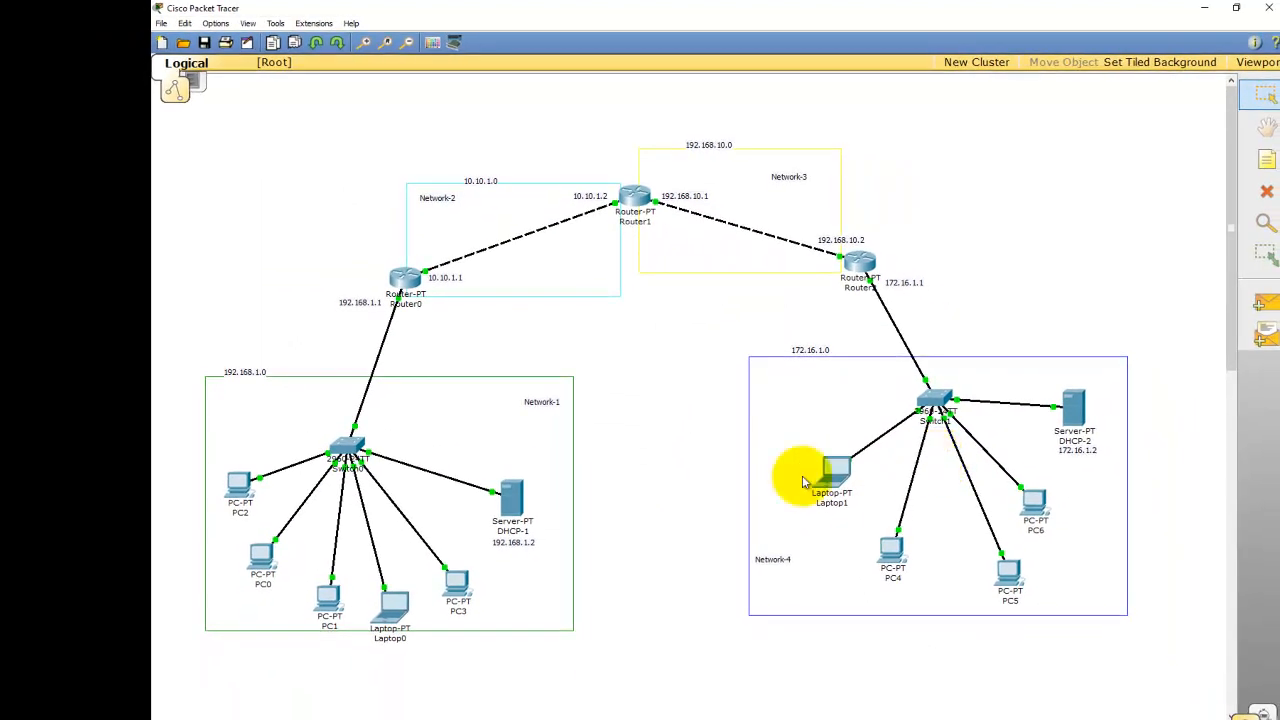
Test connectivity inside Network-4 by sending simple PDUs from DHCP-2 to Laptop1 and from PC4 to PC6
{"action": "left_click", "coordinate": [1265, 302]}
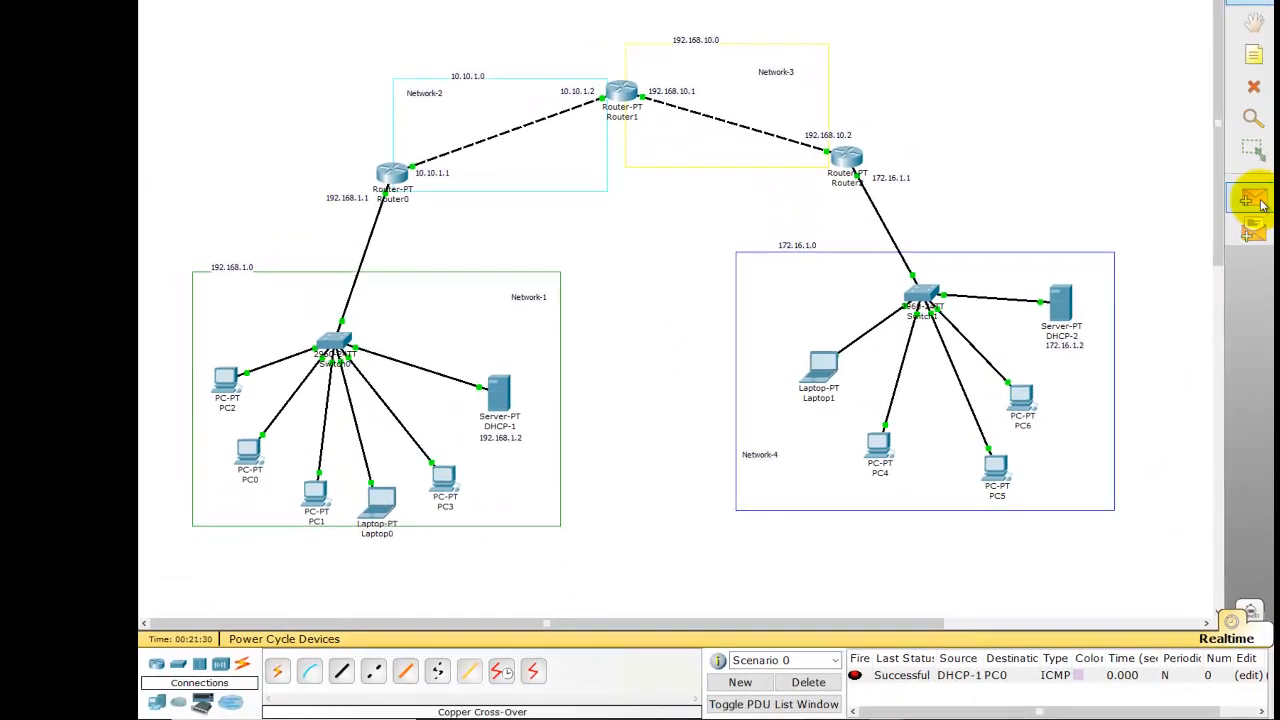
{"action": "left_click", "coordinate": [1073, 410]}
{"action": "left_click", "coordinate": [822, 363]}
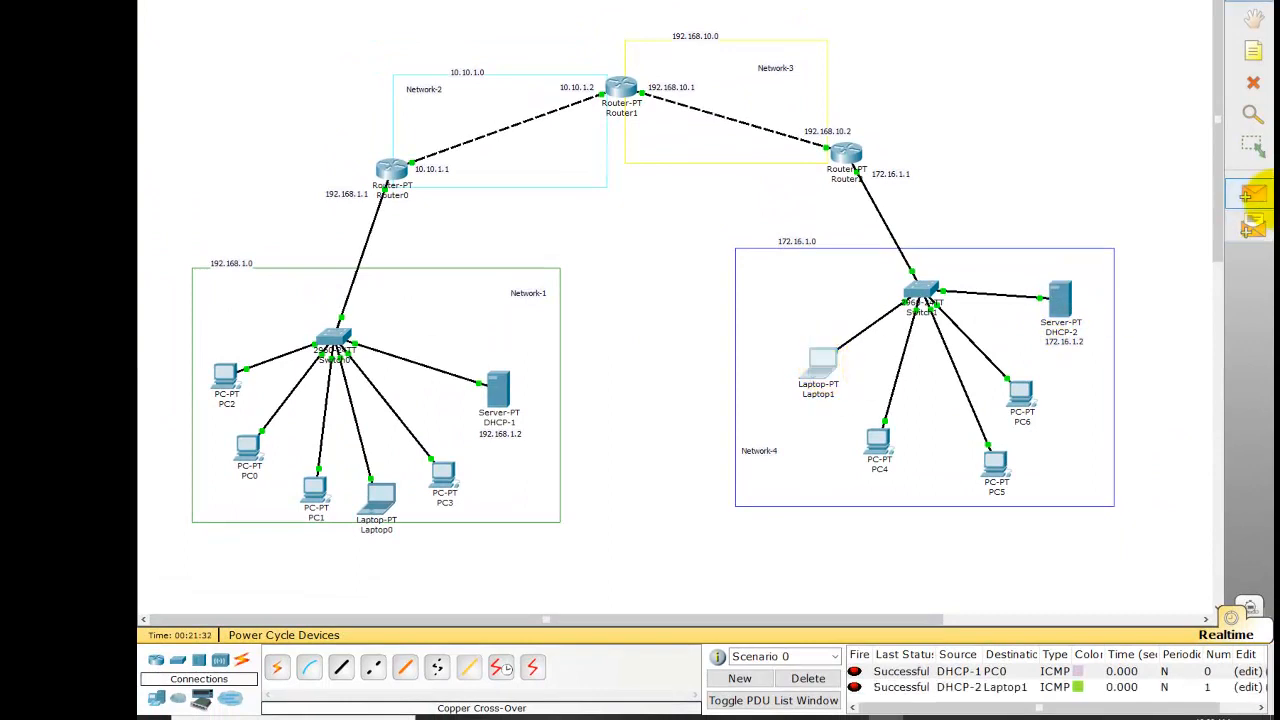
{"action": "left_click", "coordinate": [1253, 195]}
{"action": "left_click", "coordinate": [880, 441]}
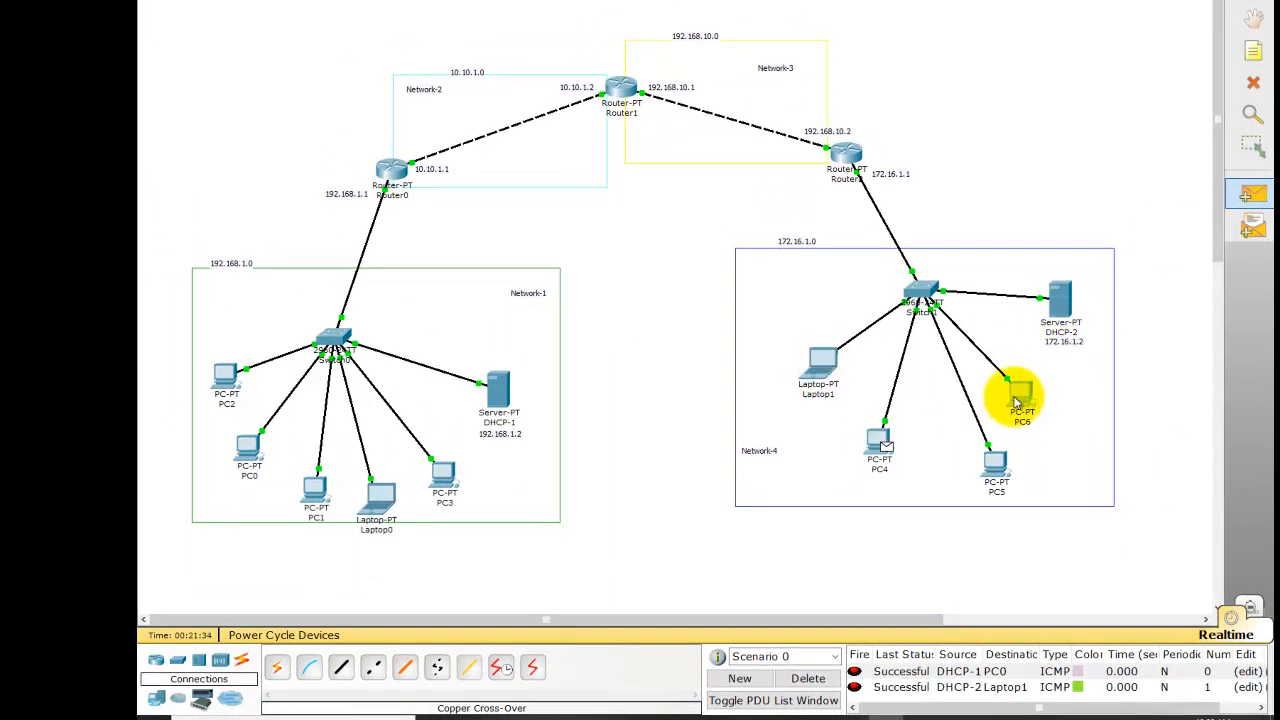
{"action": "left_click", "coordinate": [1018, 400]}
{"action": "scroll", "coordinate": [912, 494], "scroll_direction": "down", "scroll_amount": 2}
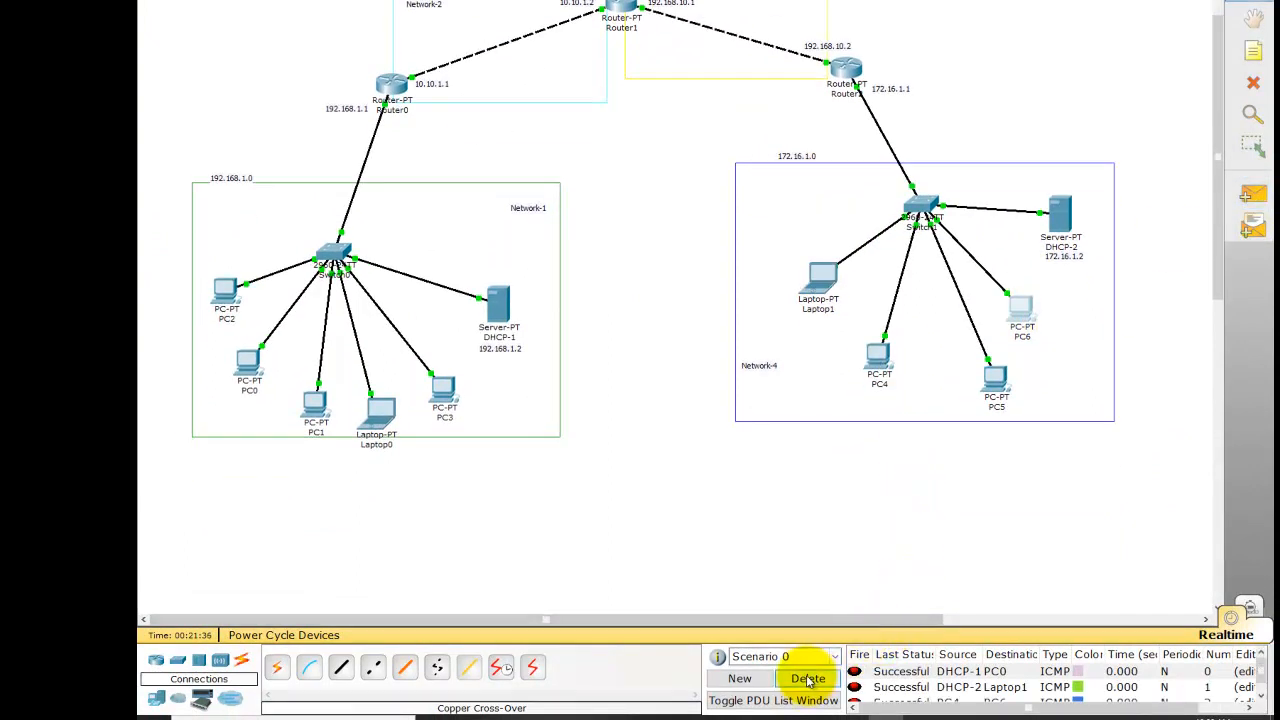
Delete the current PDU scenario and send a simple PDU from PC6 in Network-4 to PC2 in Network-1
{"action": "left_click", "coordinate": [808, 678]}
{"action": "scroll", "coordinate": [801, 465], "scroll_direction": "up", "scroll_amount": 2}
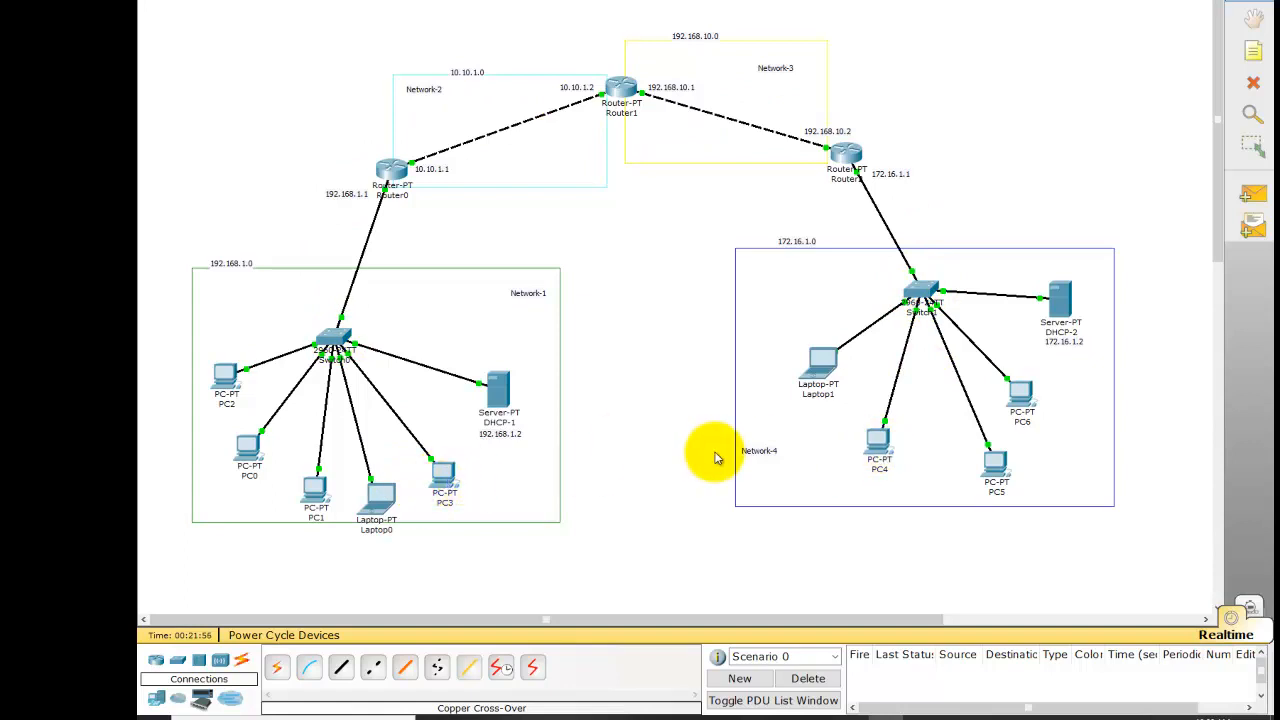
{"action": "left_click", "coordinate": [1252, 193]}
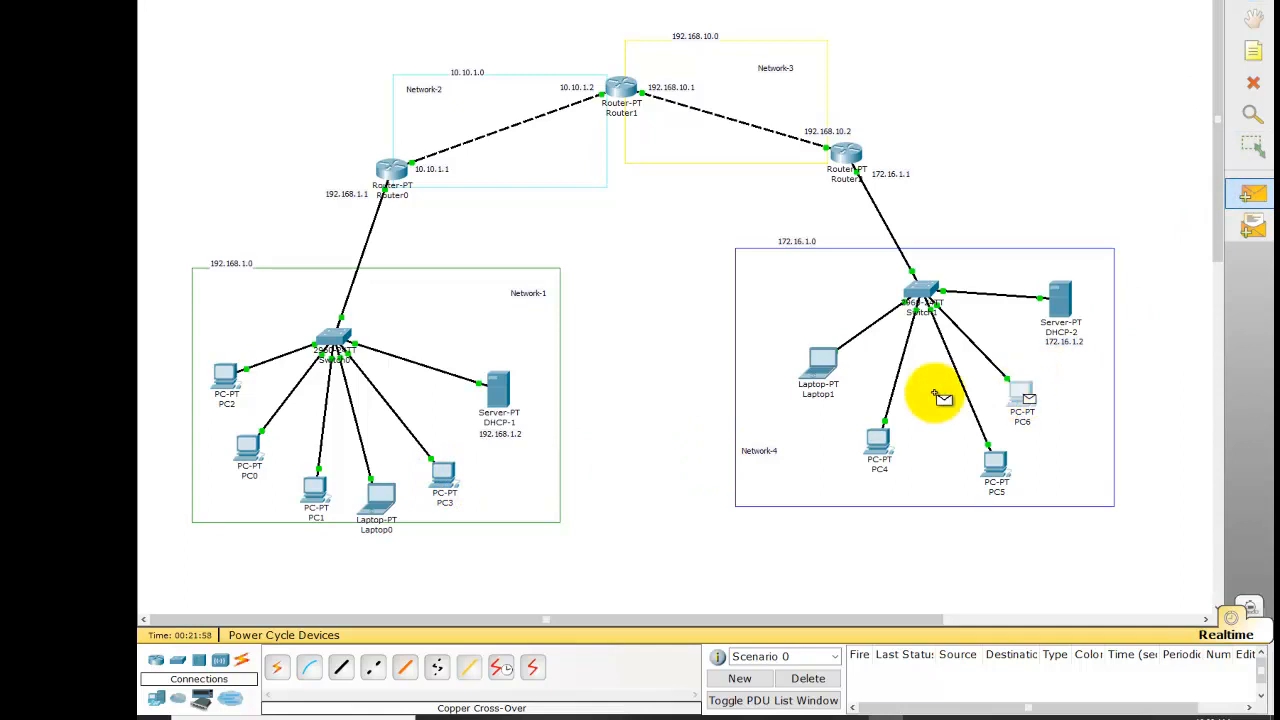
{"action": "left_click", "coordinate": [226, 376]}
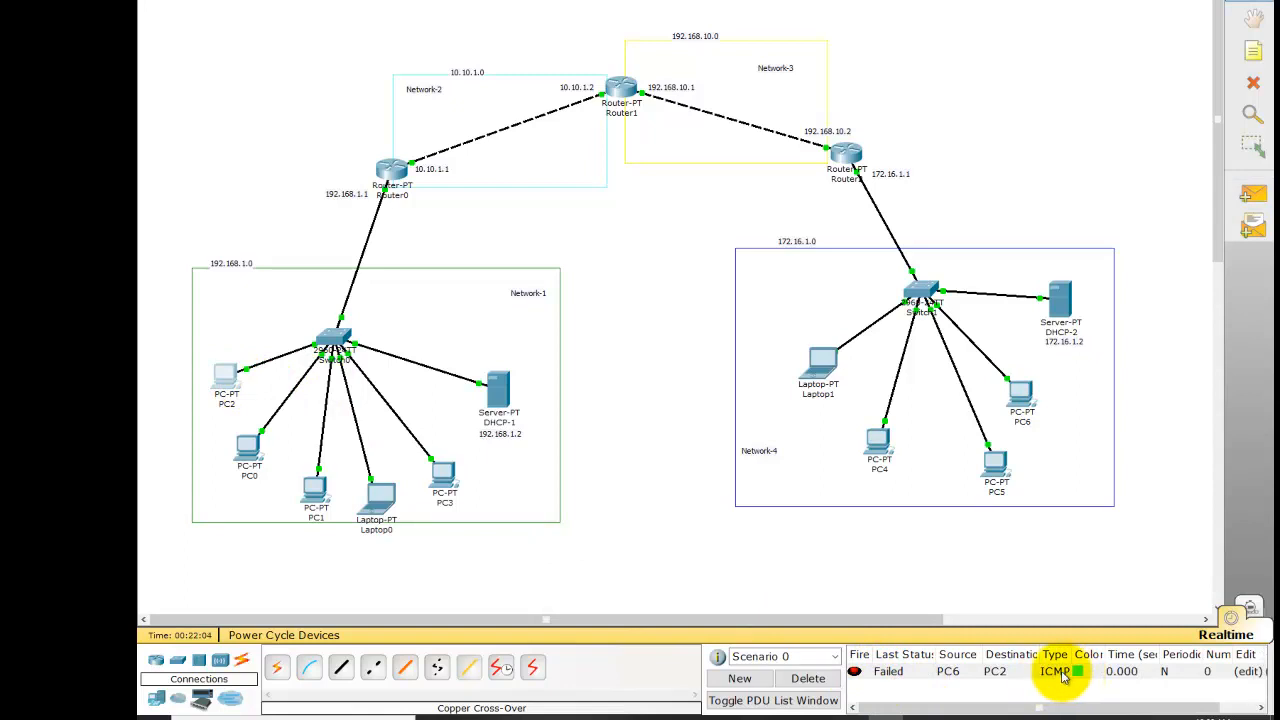
{"action": "left_click_drag", "start_coordinate": [1071, 651], "coordinate": [1080, 652]}
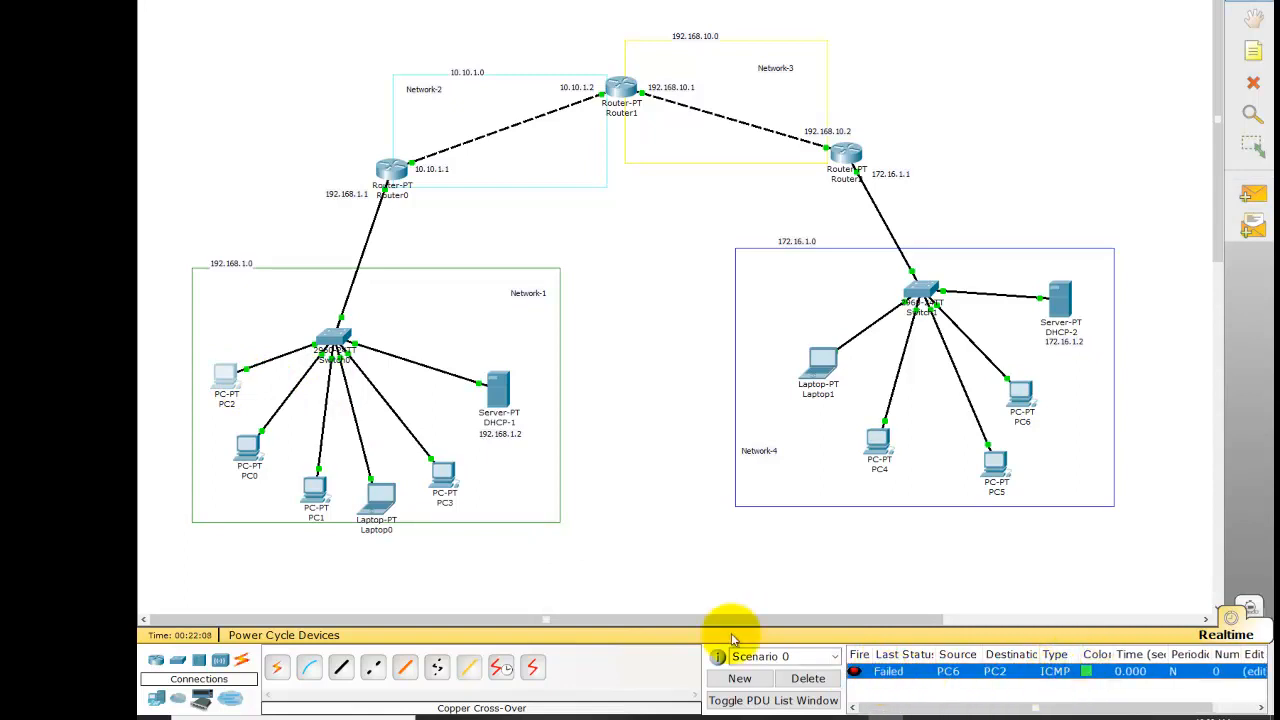
{"action": "left_click", "coordinate": [725, 572]}
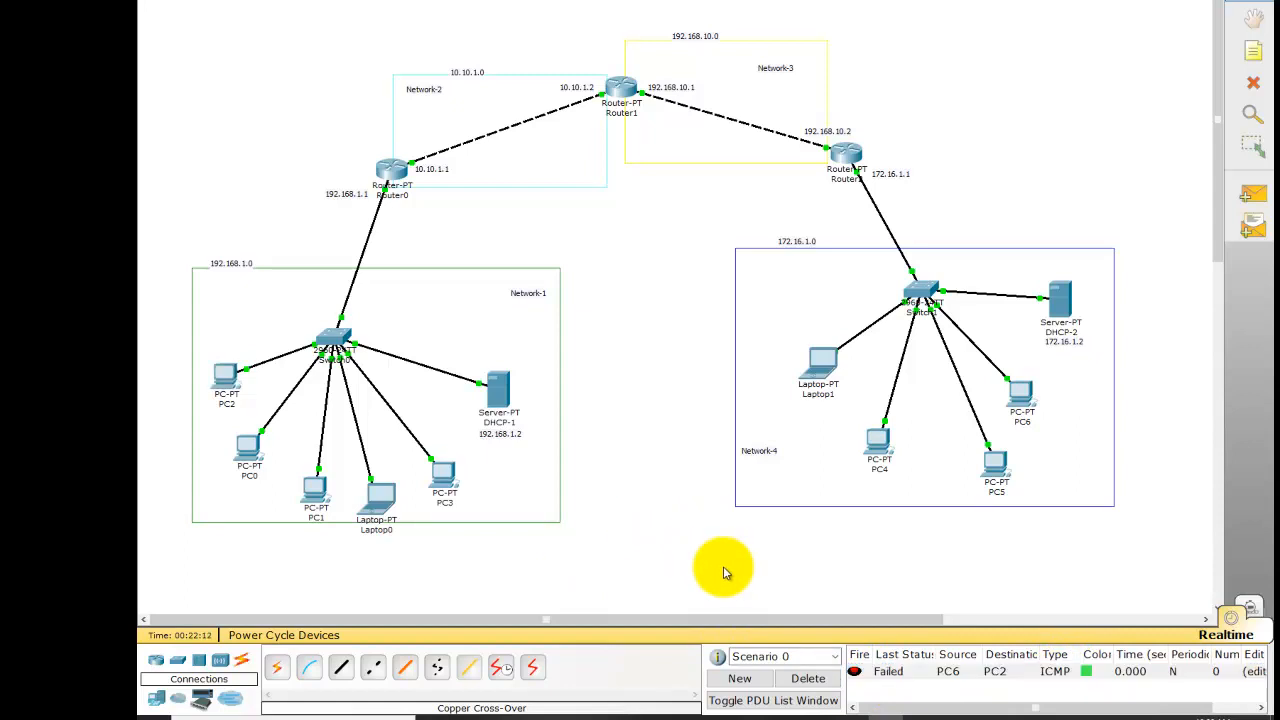
Place a text note reading "Static Routing" in the empty area between Network-1 and Network-4
{"action": "left_click", "coordinate": [1253, 51]}
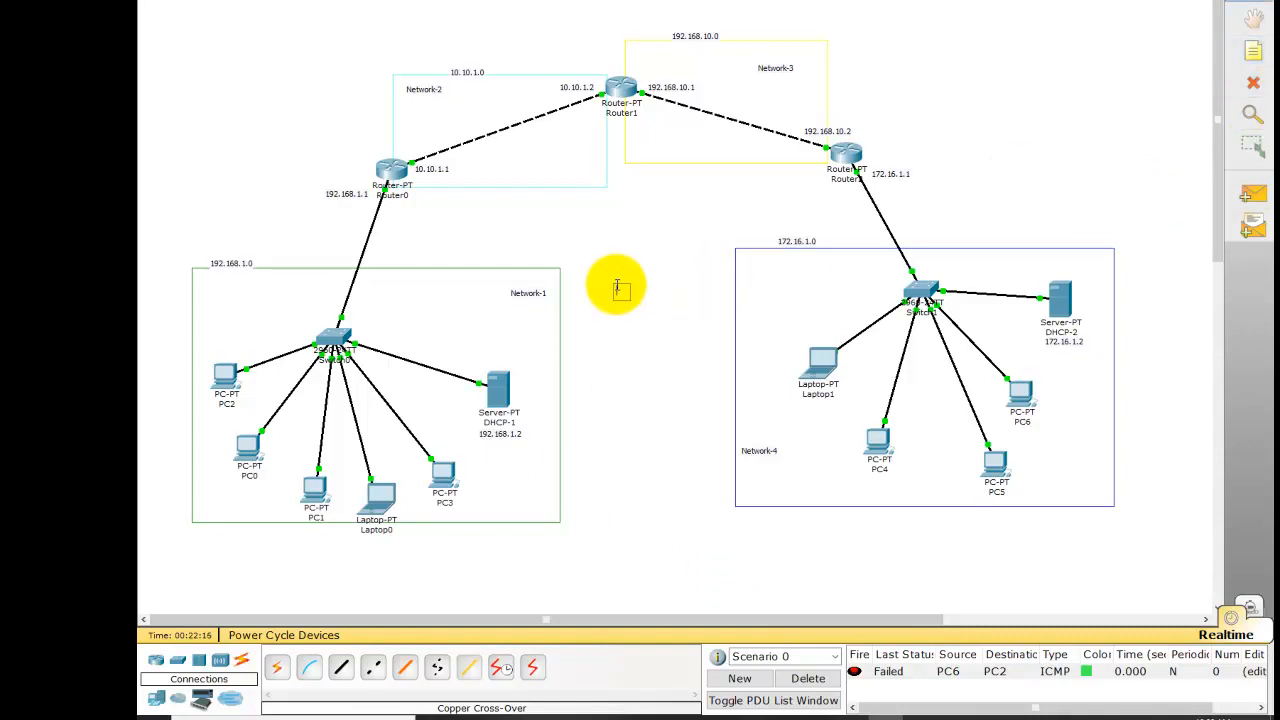
{"action": "type", "text": "Static Routing"}
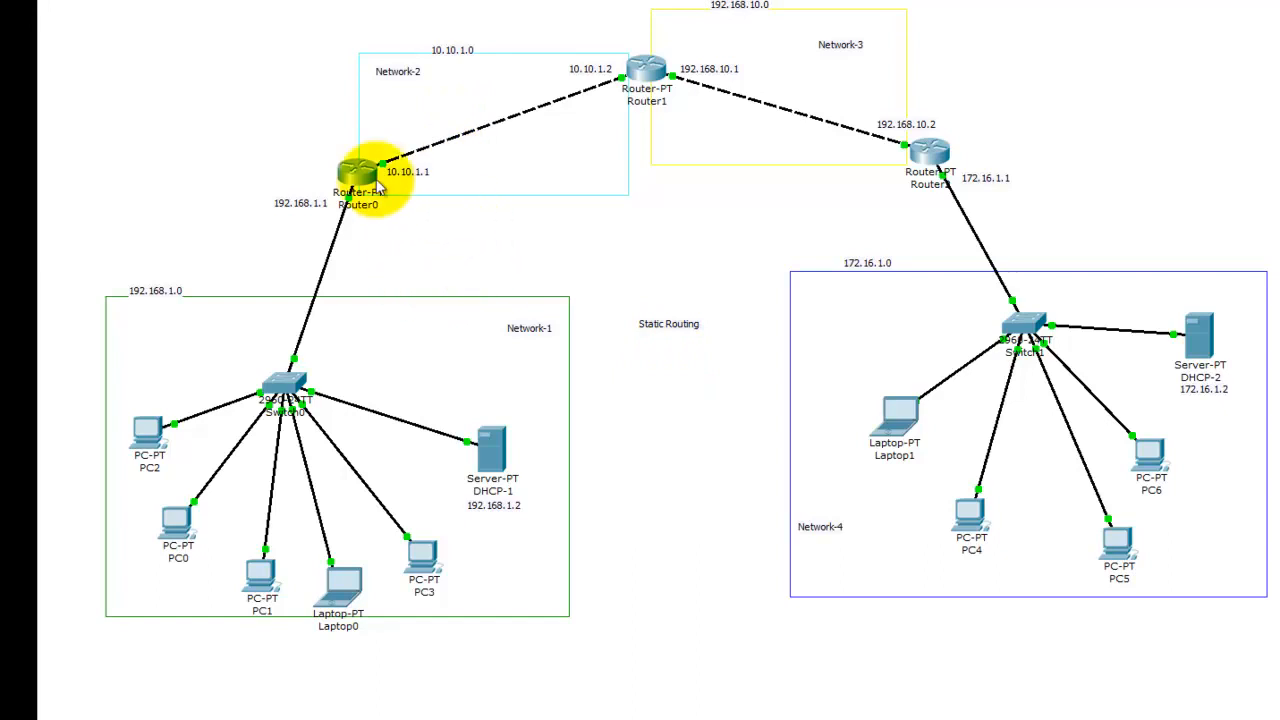
Open Router0's command line and enter global configuration mode with enable and configure terminal
{"action": "mouse_move", "coordinate": [340, 178]}
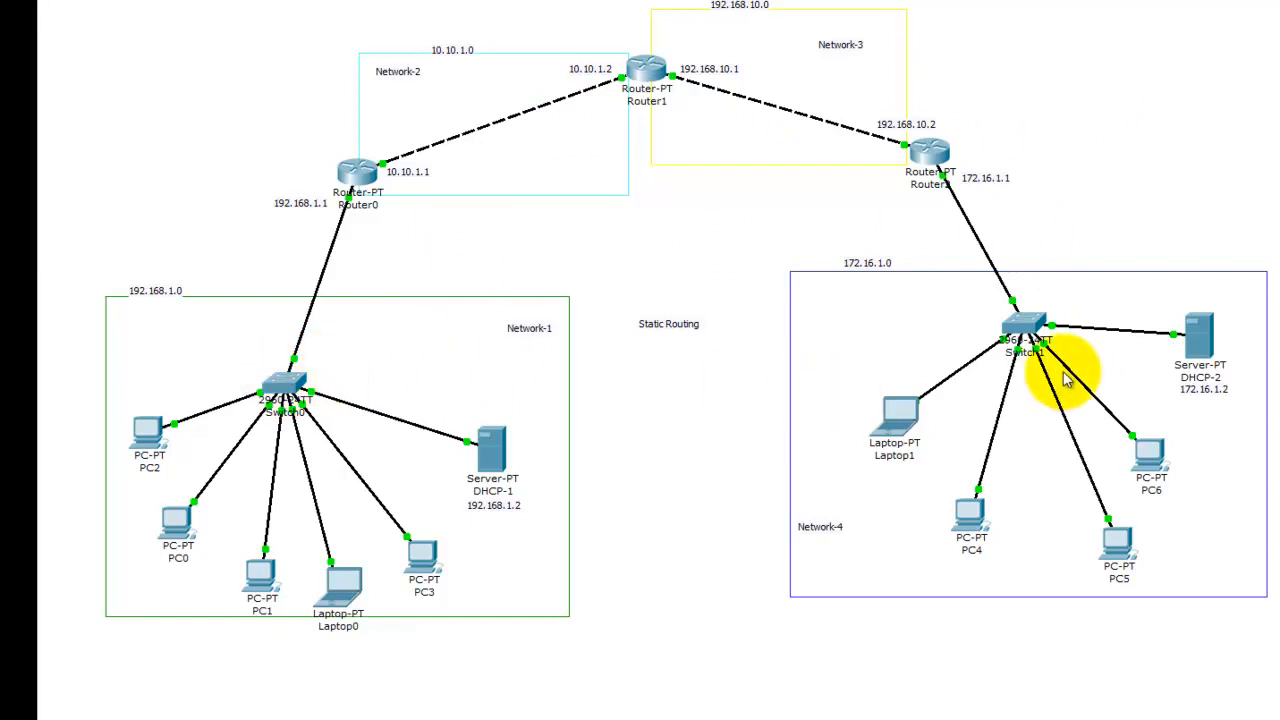
{"action": "mouse_move", "coordinate": [940, 158]}
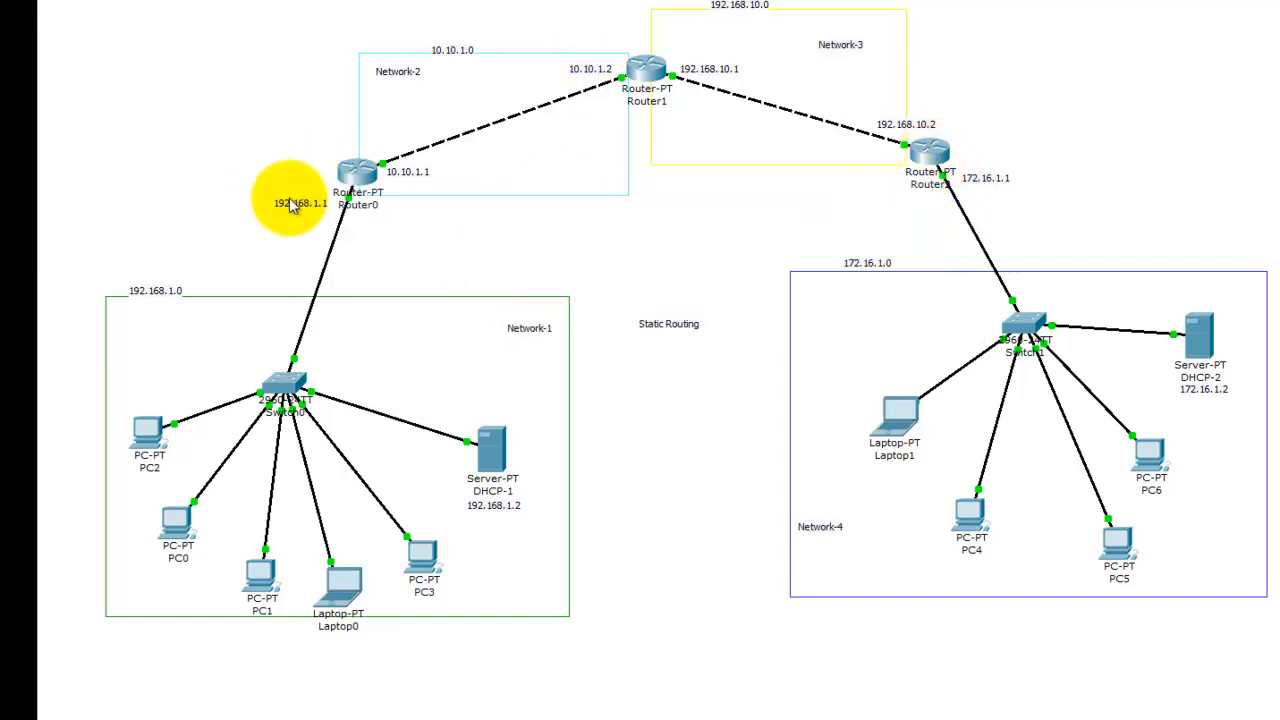
{"action": "mouse_move", "coordinate": [345, 180]}
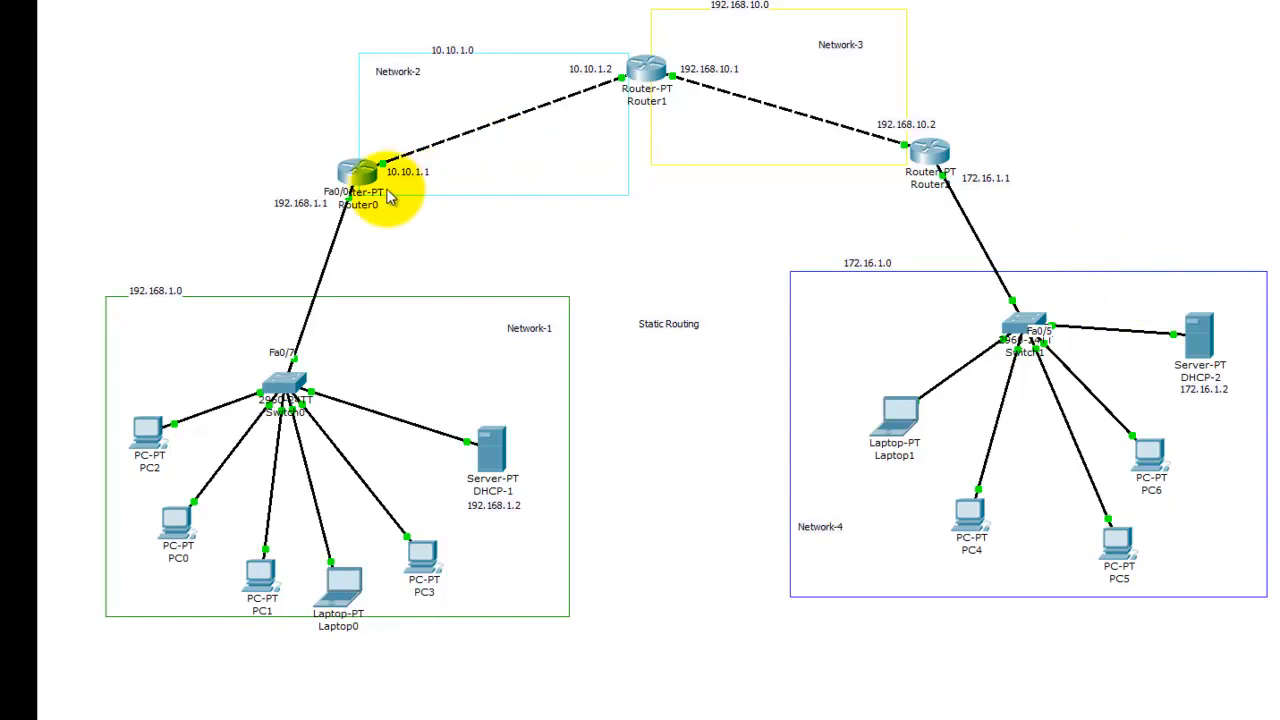
{"action": "left_click", "coordinate": [357, 180]}
{"action": "left_click_drag", "start_coordinate": [523, 82], "coordinate": [583, 240]}
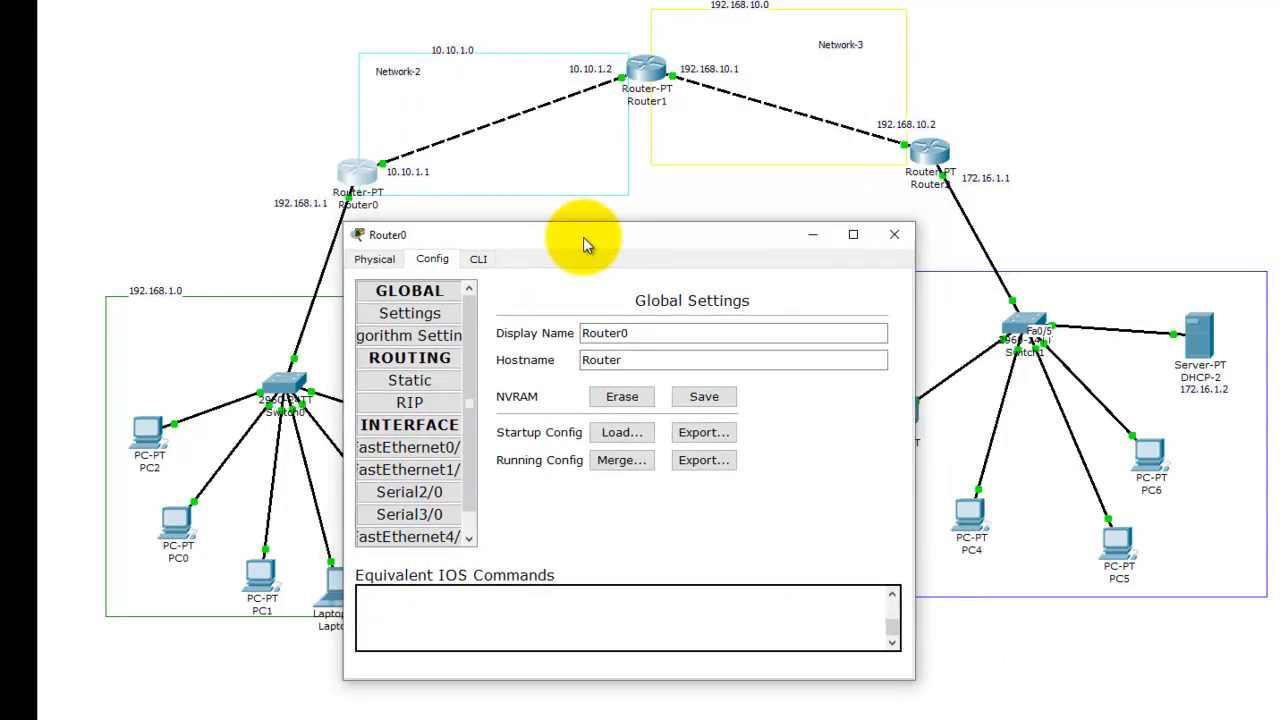
{"action": "left_click", "coordinate": [481, 262]}
{"action": "left_click", "coordinate": [449, 400]}
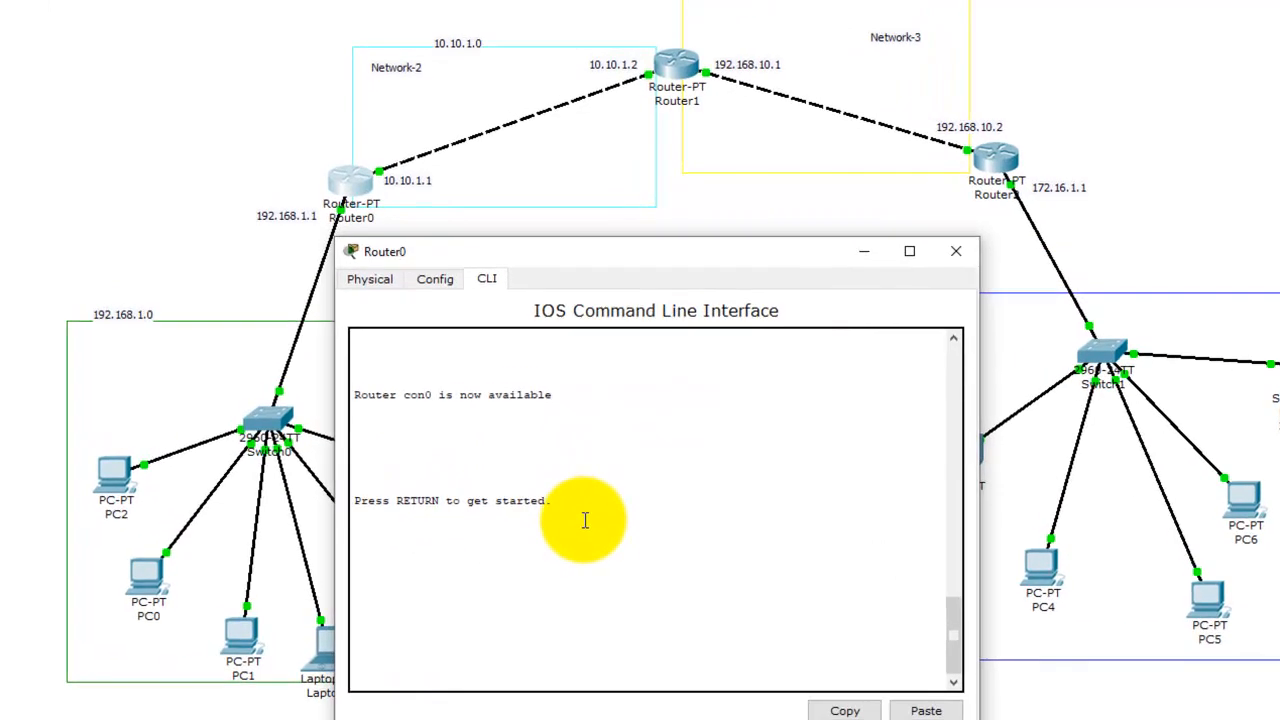
{"action": "key", "text": "Return"}
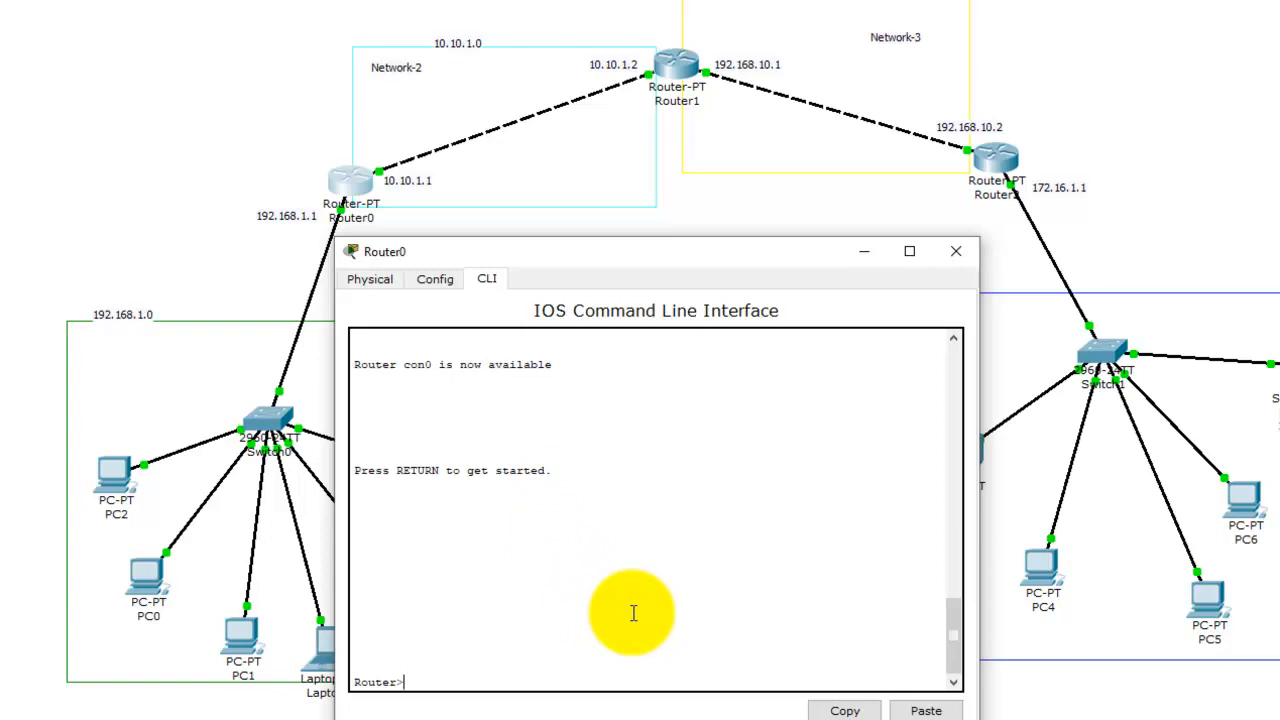
{"action": "type", "text": "enable"}
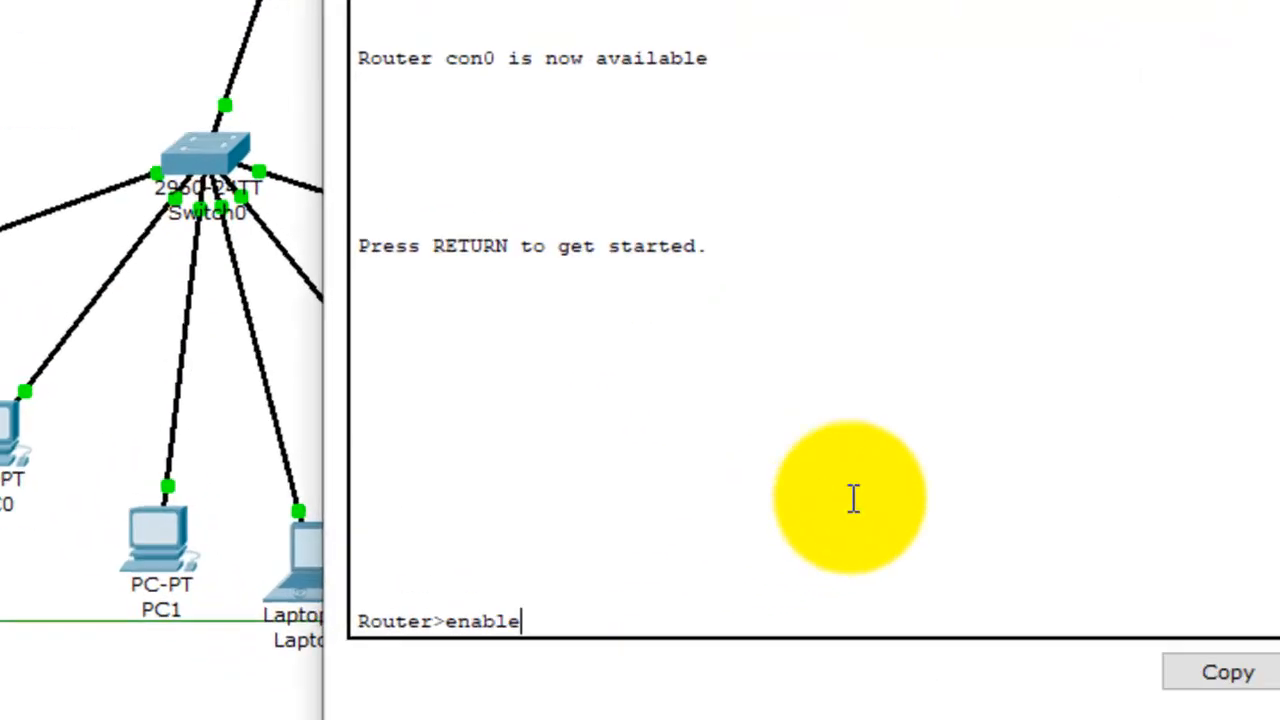
{"action": "key", "text": "Return"}
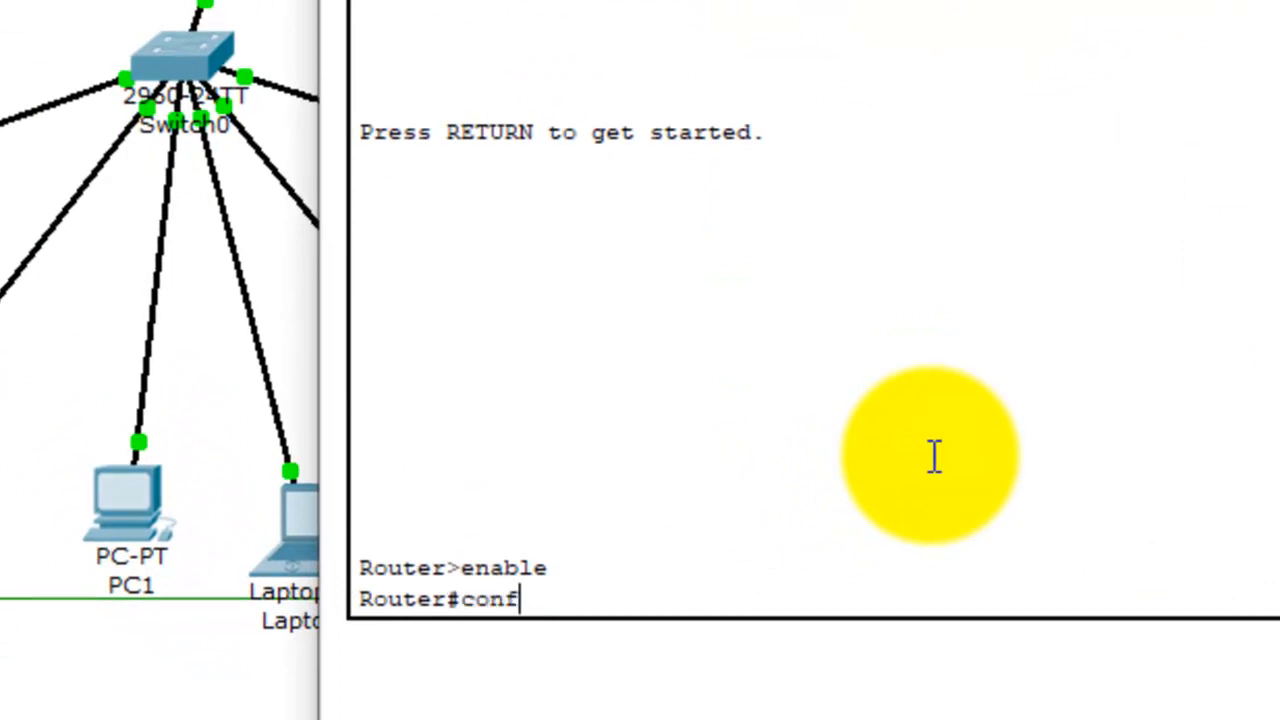
{"action": "type", "text": "configure term"}
{"action": "key", "text": "Tab"}
{"action": "key", "text": "Return"}
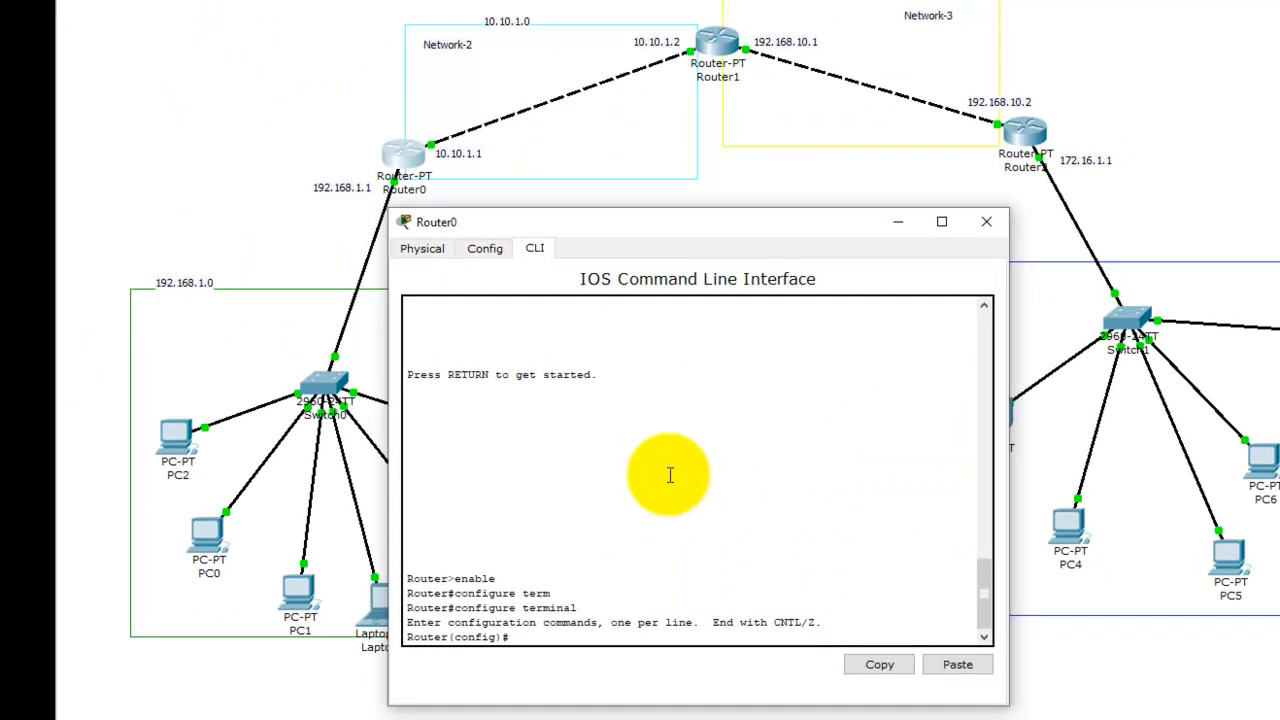
Add a static route on Router0 to 192.168.10.0 with mask 255.255.255.0 through next hop 10.10.1.2
{"action": "type", "text": "ip route"}
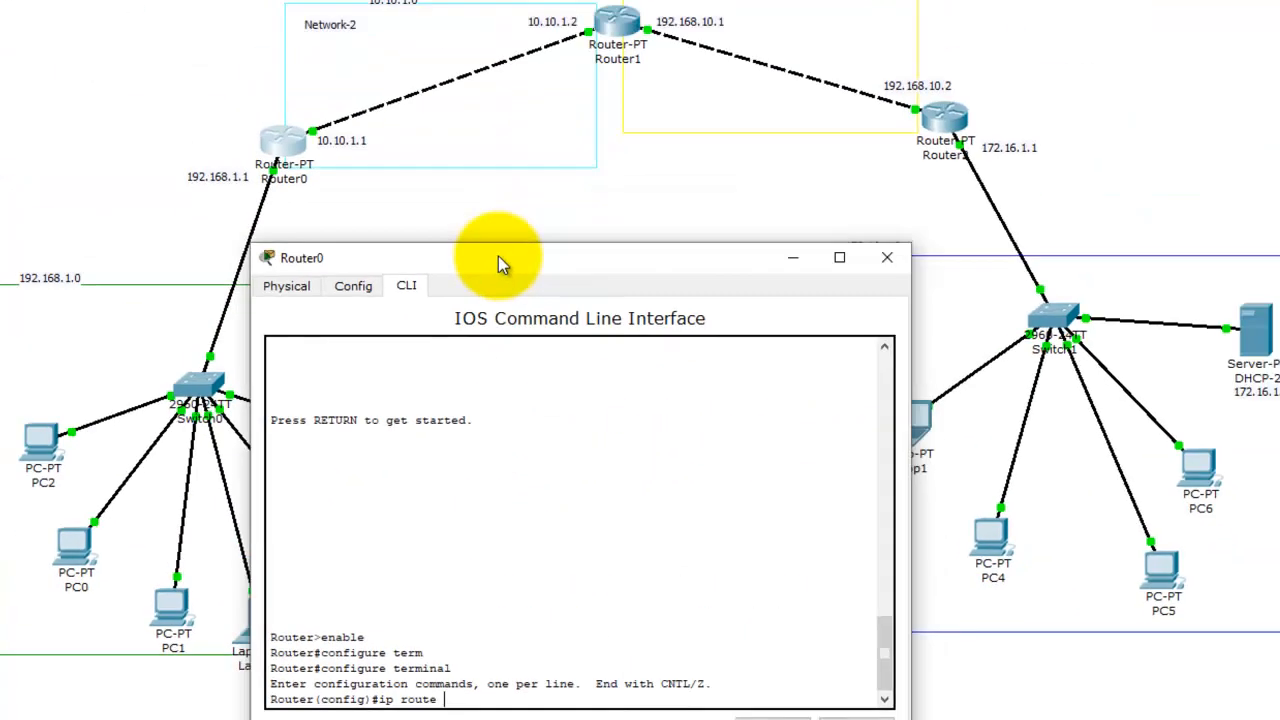
{"action": "left_click_drag", "start_coordinate": [400, 267], "coordinate": [387, 266]}
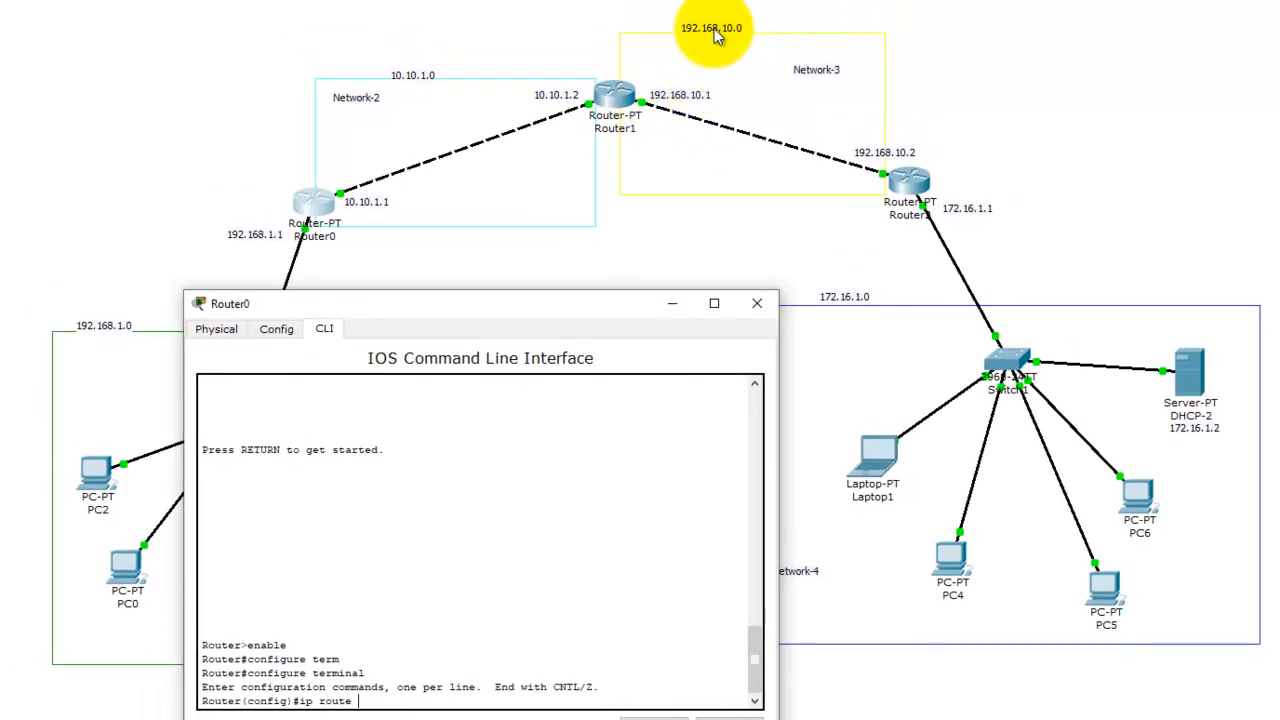
{"action": "type", "text": "192.168.10.0 255.255.255.0 10"}
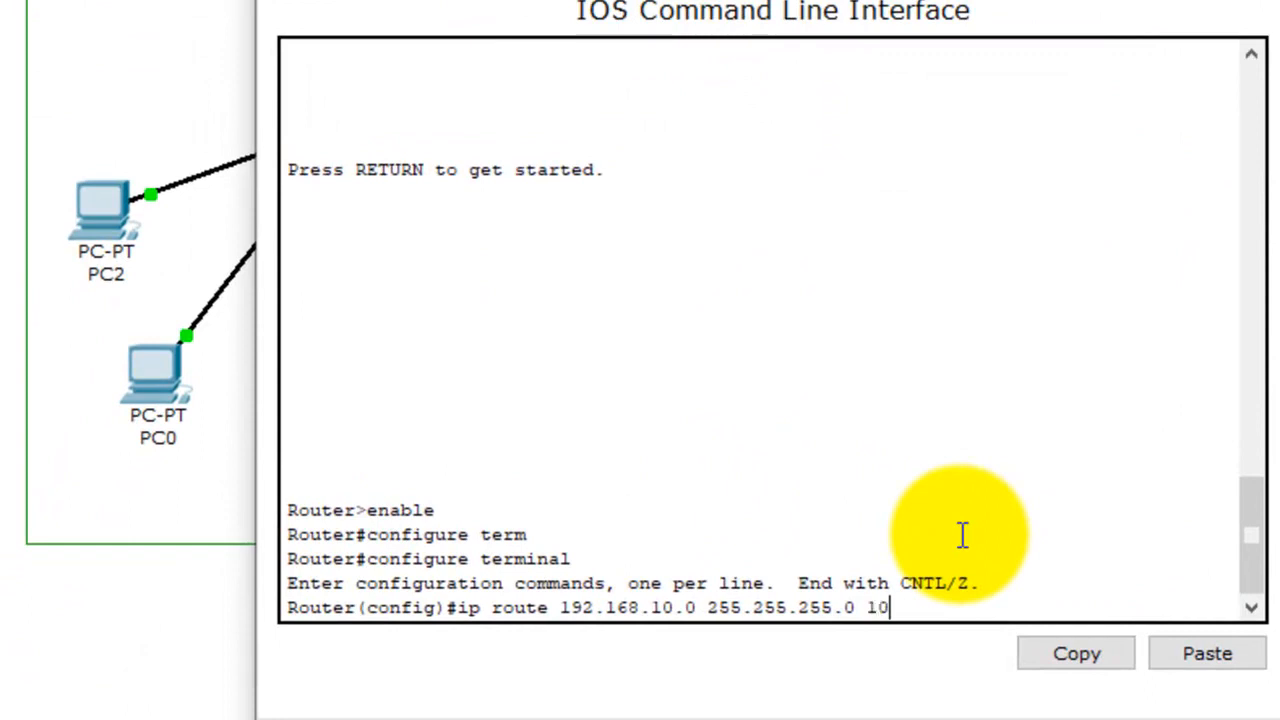
{"action": "type", "text": ".1.2"}
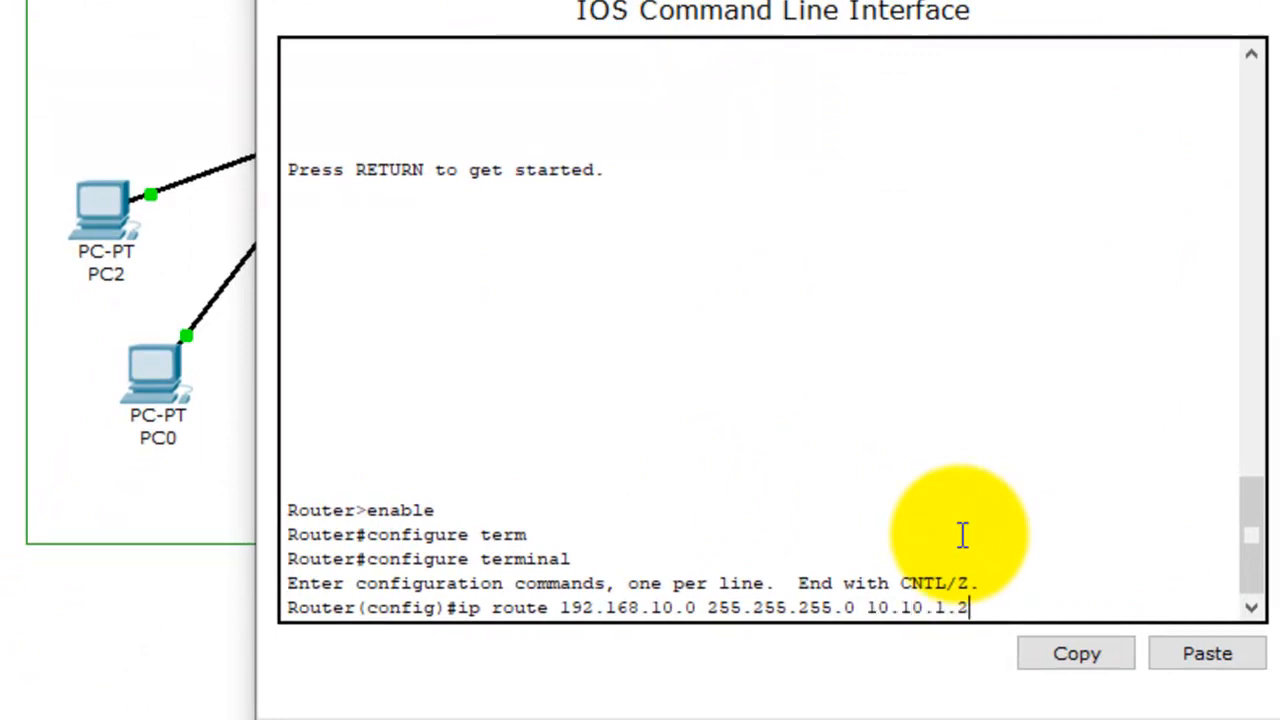
{"action": "key", "text": "Return"}
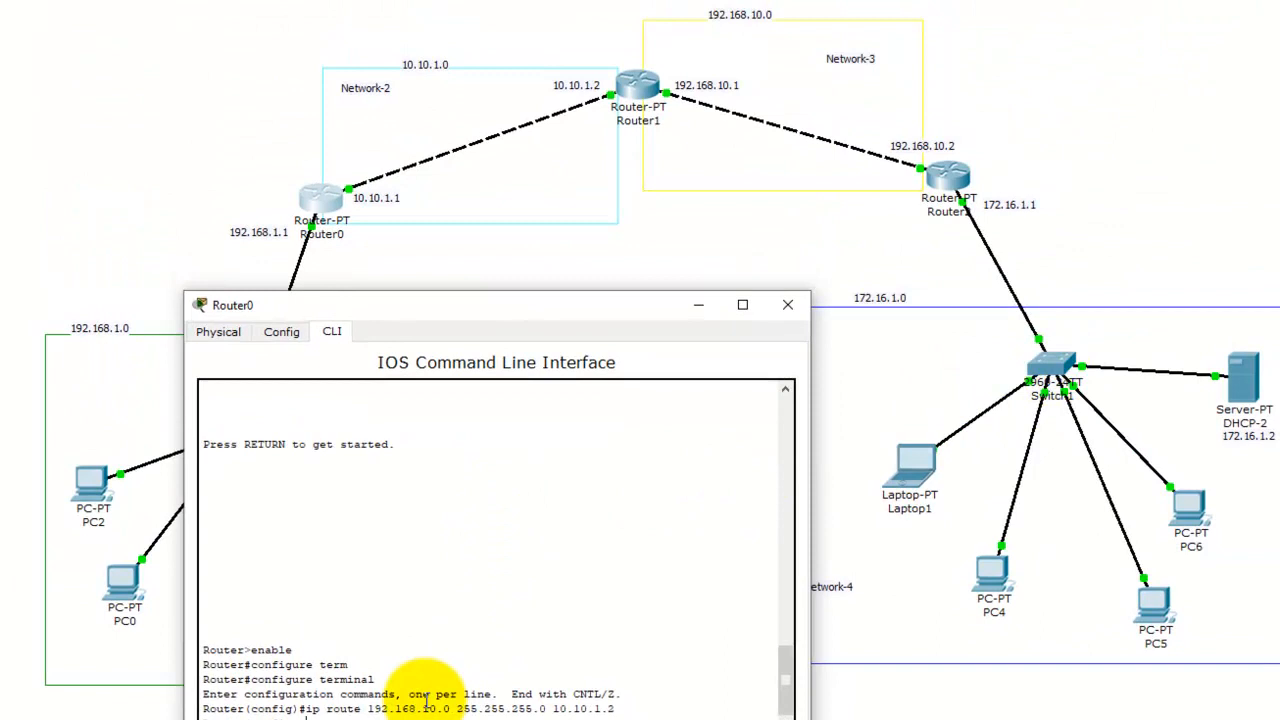
Add a static route on Router0 to 172.16.1.0 with mask 255.255.255.0 through next hop 192.168.10.2
{"action": "type", "text": "ip rou"}
{"action": "key", "text": "Tab"}
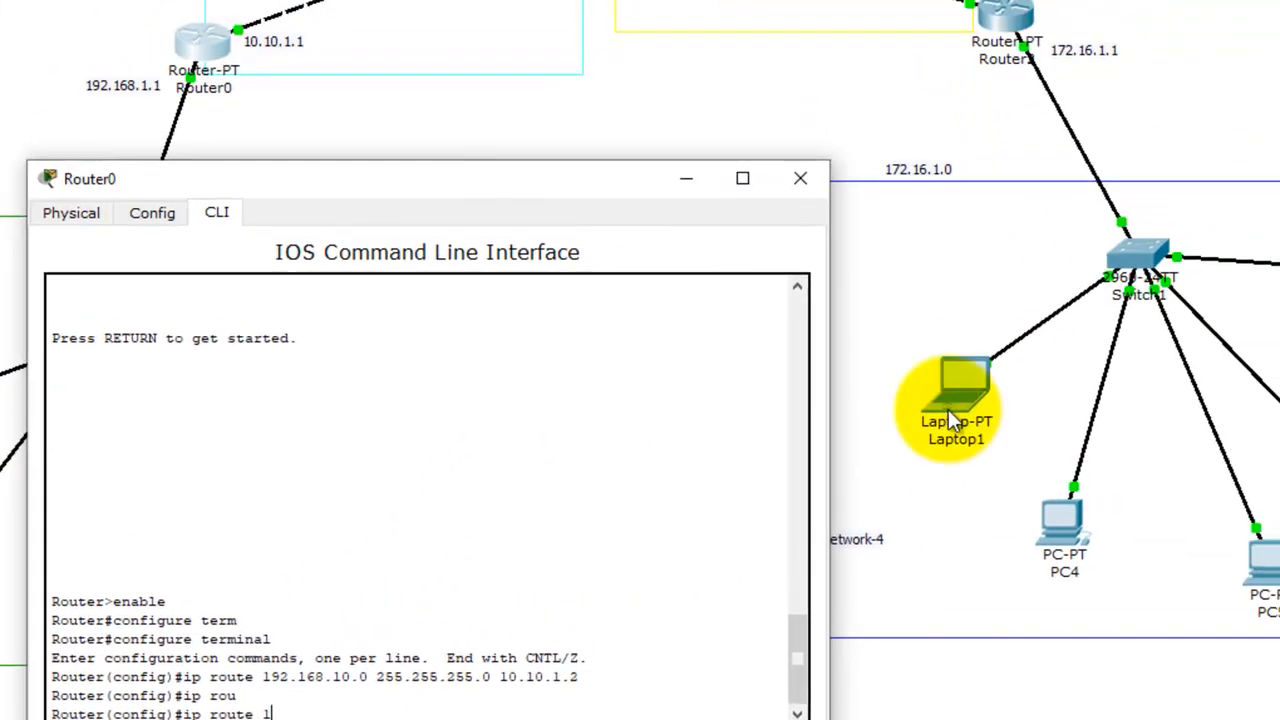
{"action": "type", "text": "172.16.1.0"}
{"action": "left_click_drag", "start_coordinate": [378, 678], "coordinate": [493, 678]}
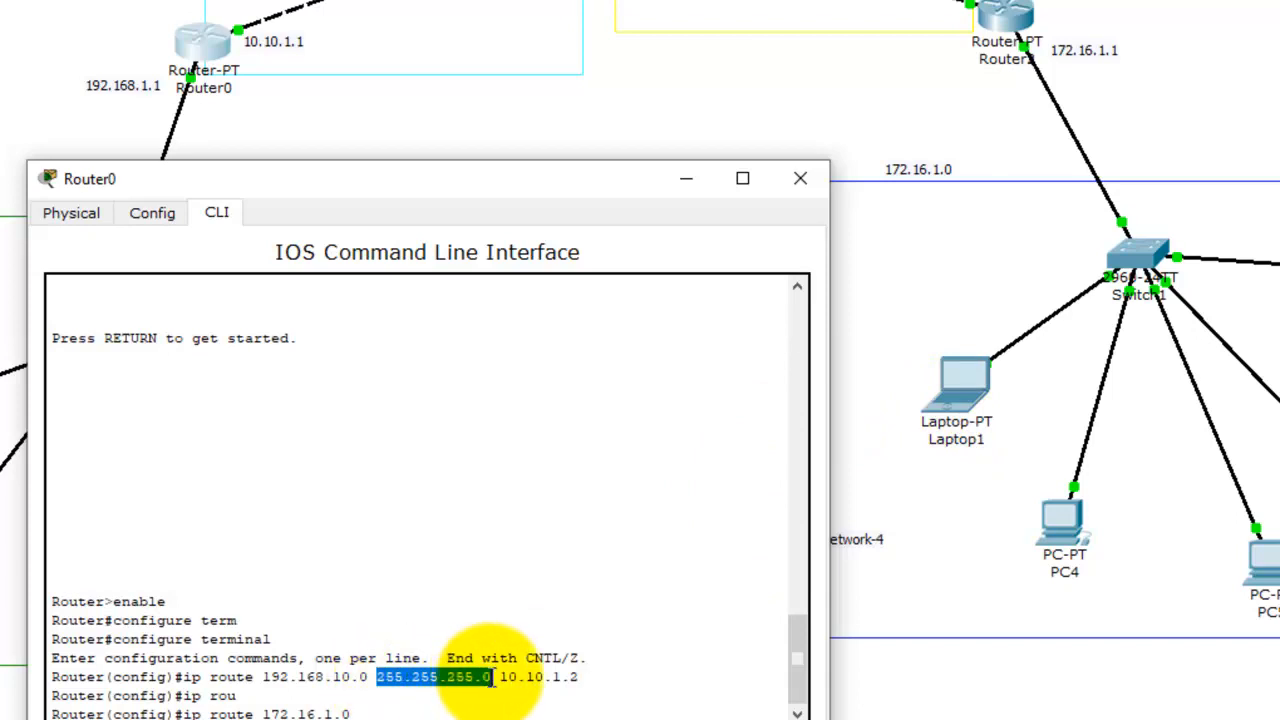
{"action": "left_click", "coordinate": [404, 710]}
{"action": "type", "text": "255.255.255.0 192.168.10.3"}
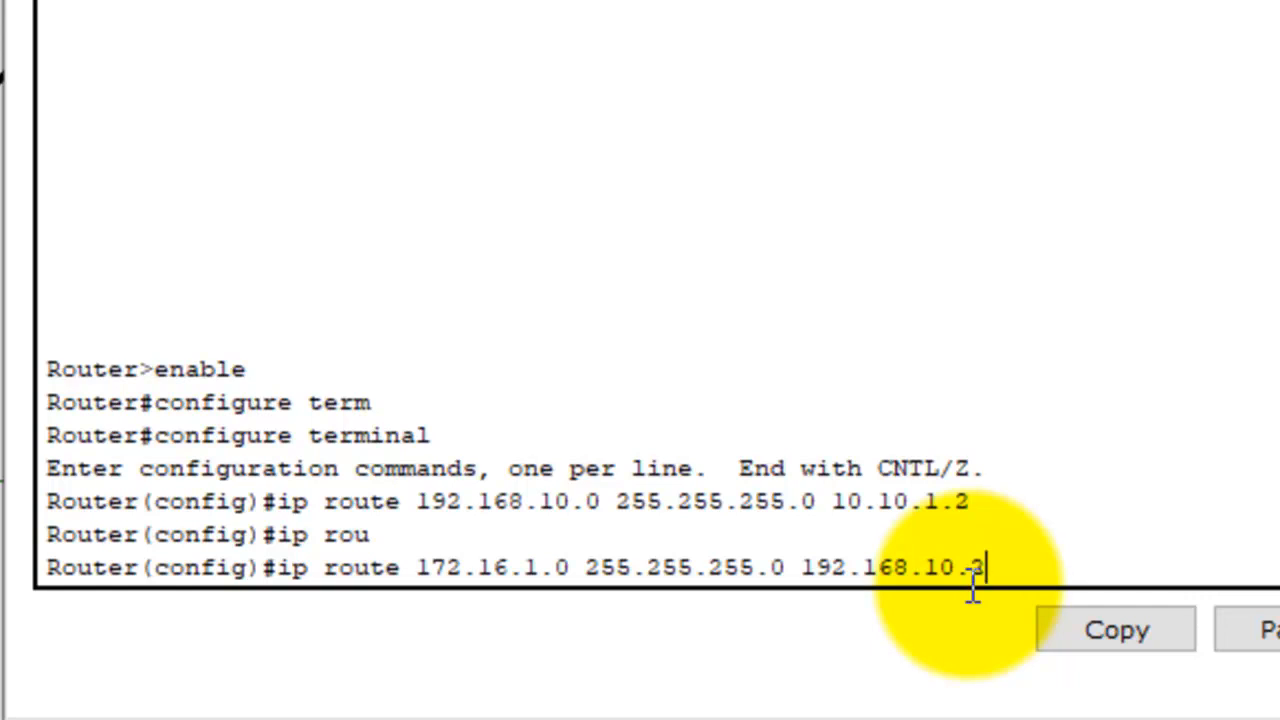
{"action": "key", "text": "Return"}
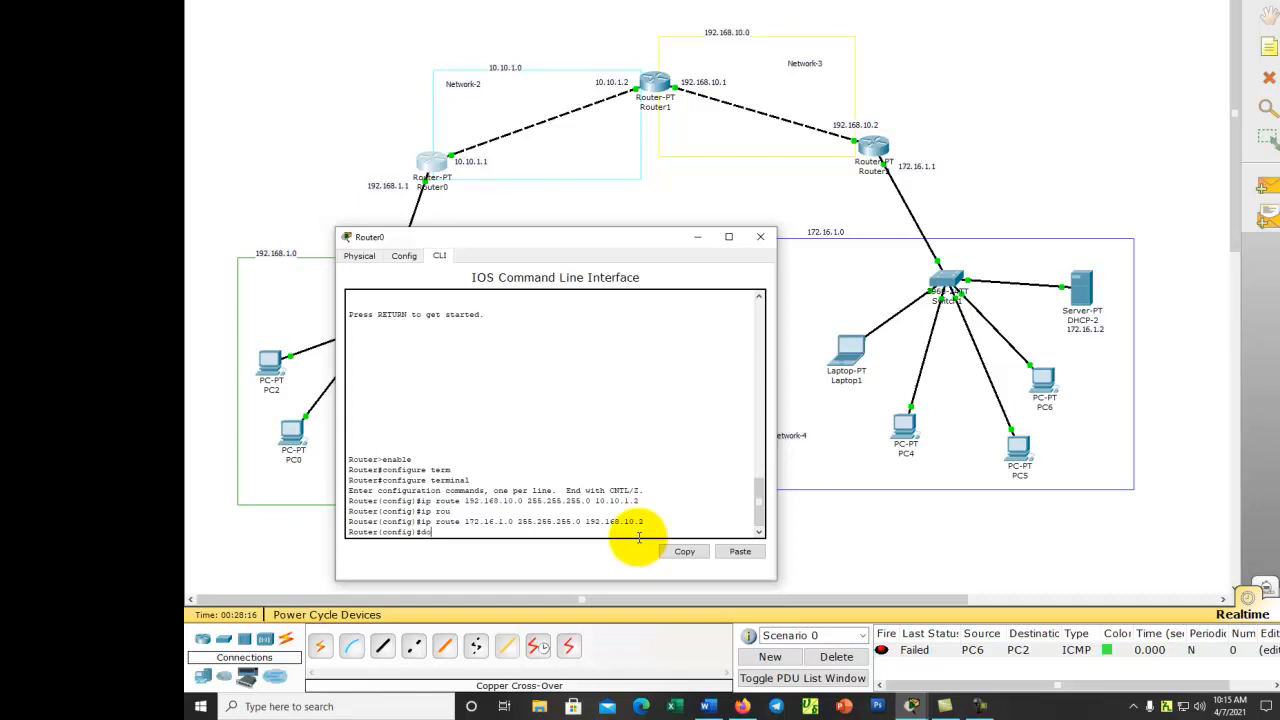
Save Router0's configuration with do wr, log out of its command line and close its window
{"action": "type", "text": "do wr"}
{"action": "key", "text": "Return"}
{"action": "key", "text": "Return"}
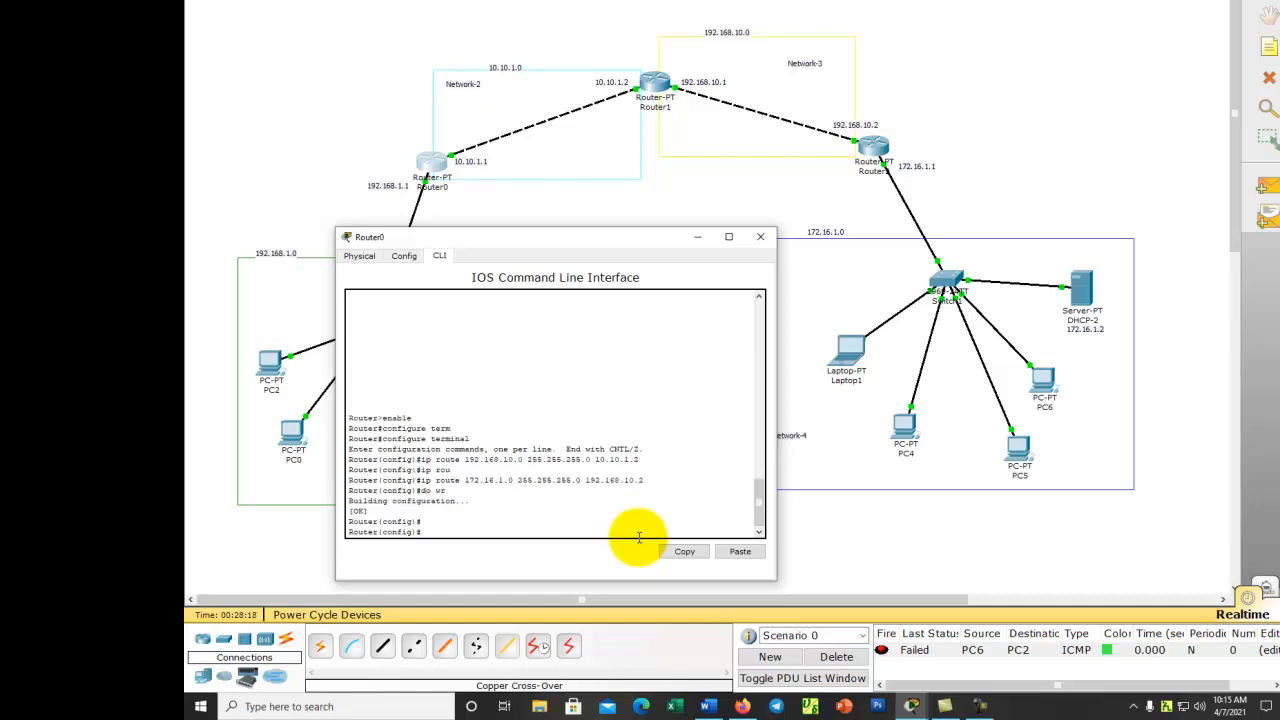
{"action": "type", "text": "end"}
{"action": "key", "text": "Return"}
{"action": "type", "text": "exit"}
{"action": "key", "text": "Return"}
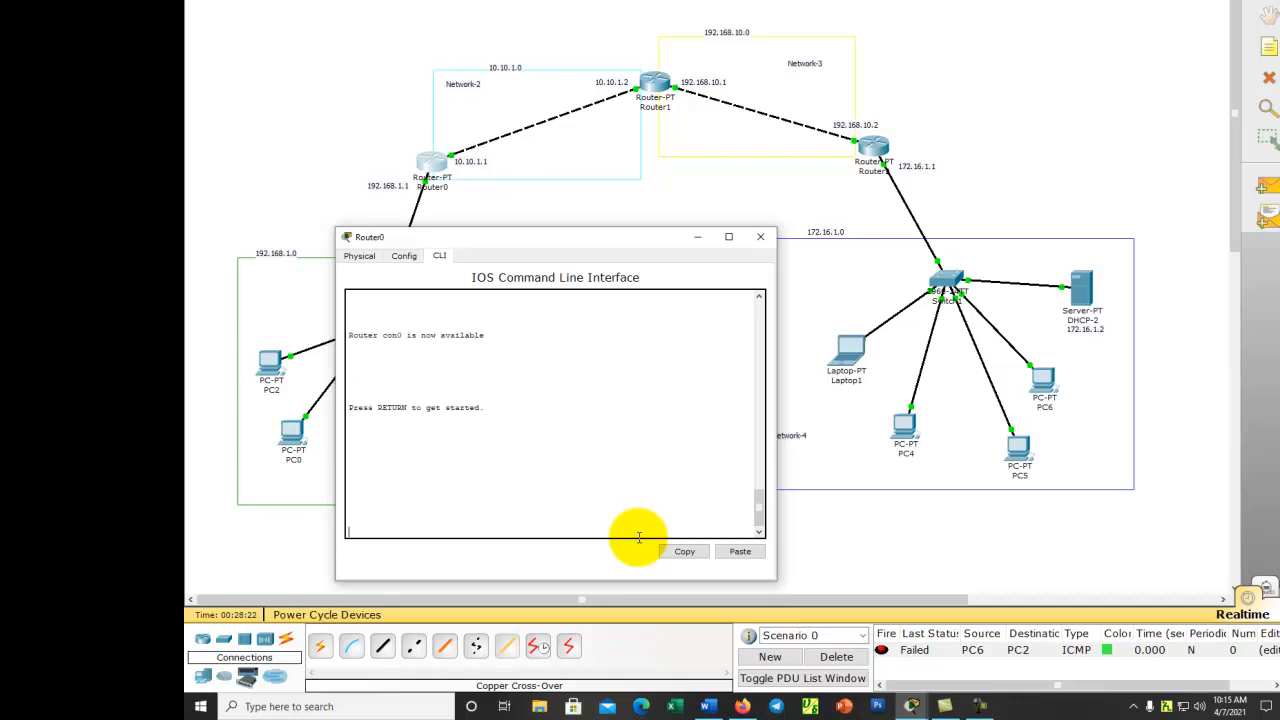
{"action": "left_click", "coordinate": [760, 237]}
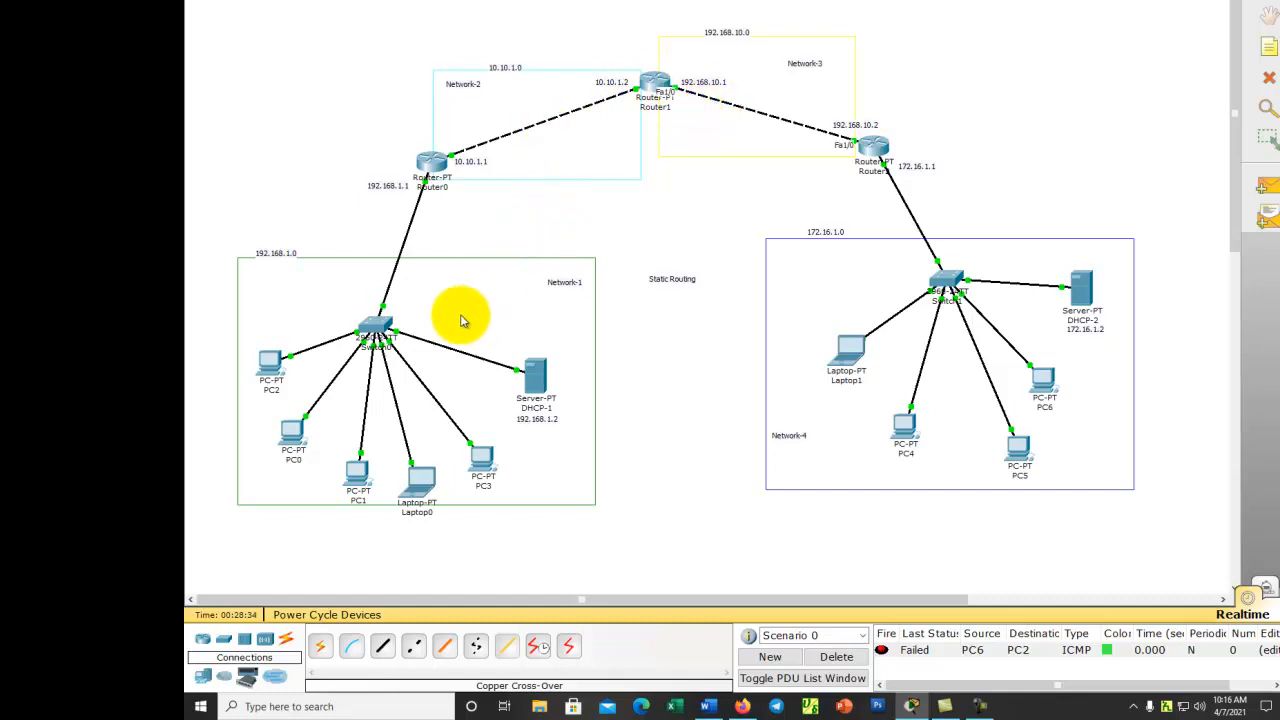
Open Router1's command line and enter global configuration mode with enable and configure terminal
{"action": "mouse_move", "coordinate": [955, 305]}
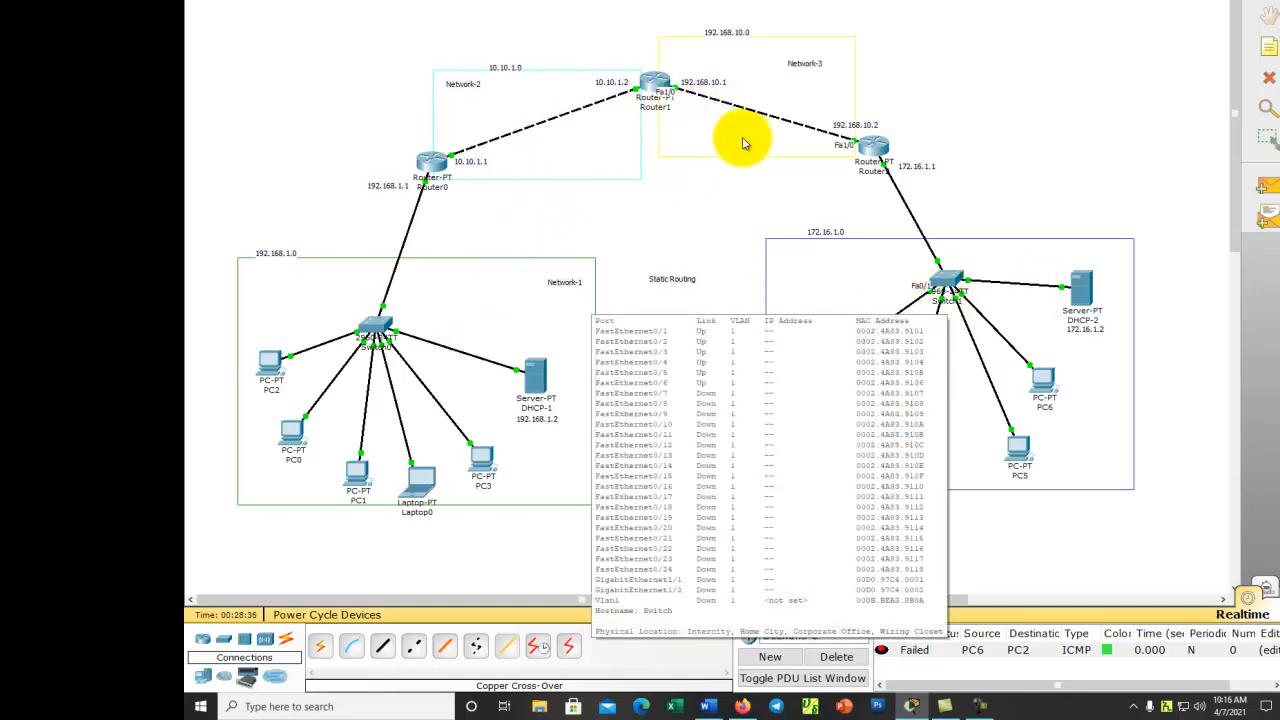
{"action": "left_click", "coordinate": [652, 86]}
{"action": "left_click_drag", "start_coordinate": [414, 29], "coordinate": [663, 309]}
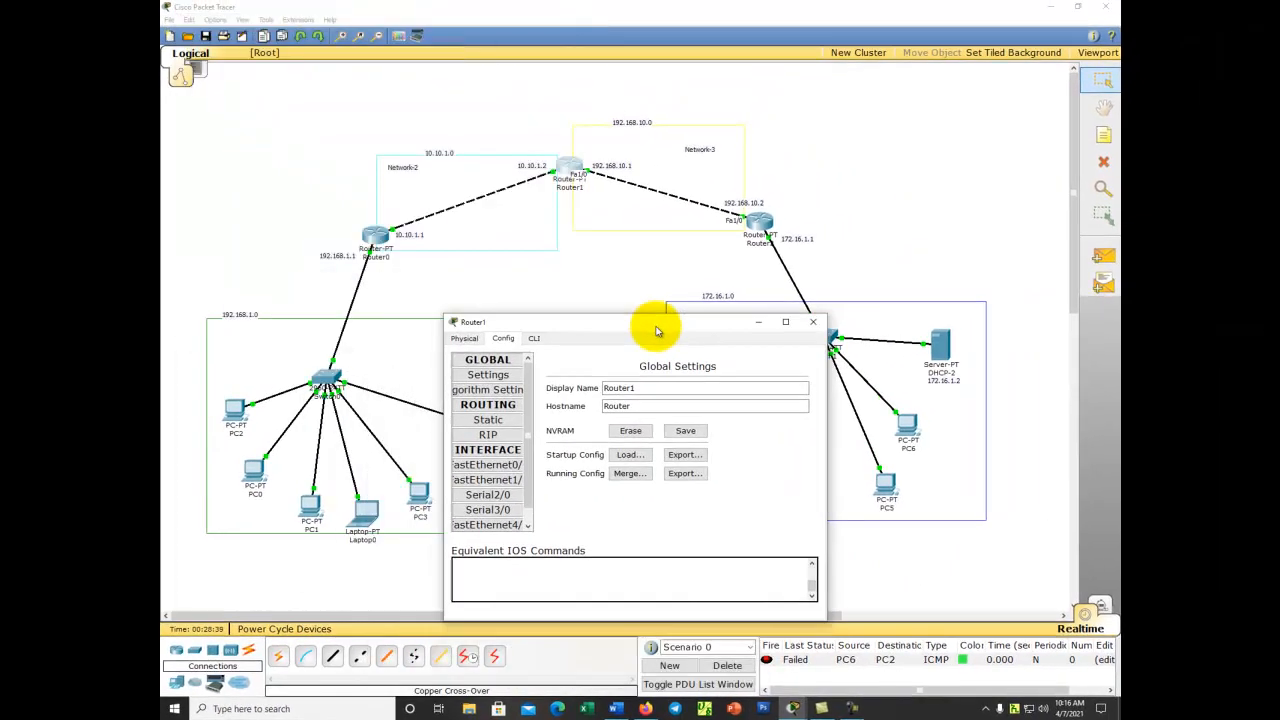
{"action": "left_click", "coordinate": [539, 320]}
{"action": "key", "text": "Return"}
{"action": "key", "text": "Return"}
{"action": "type", "text": "en"}
{"action": "key", "text": "Return"}
{"action": "type", "text": "conf"}
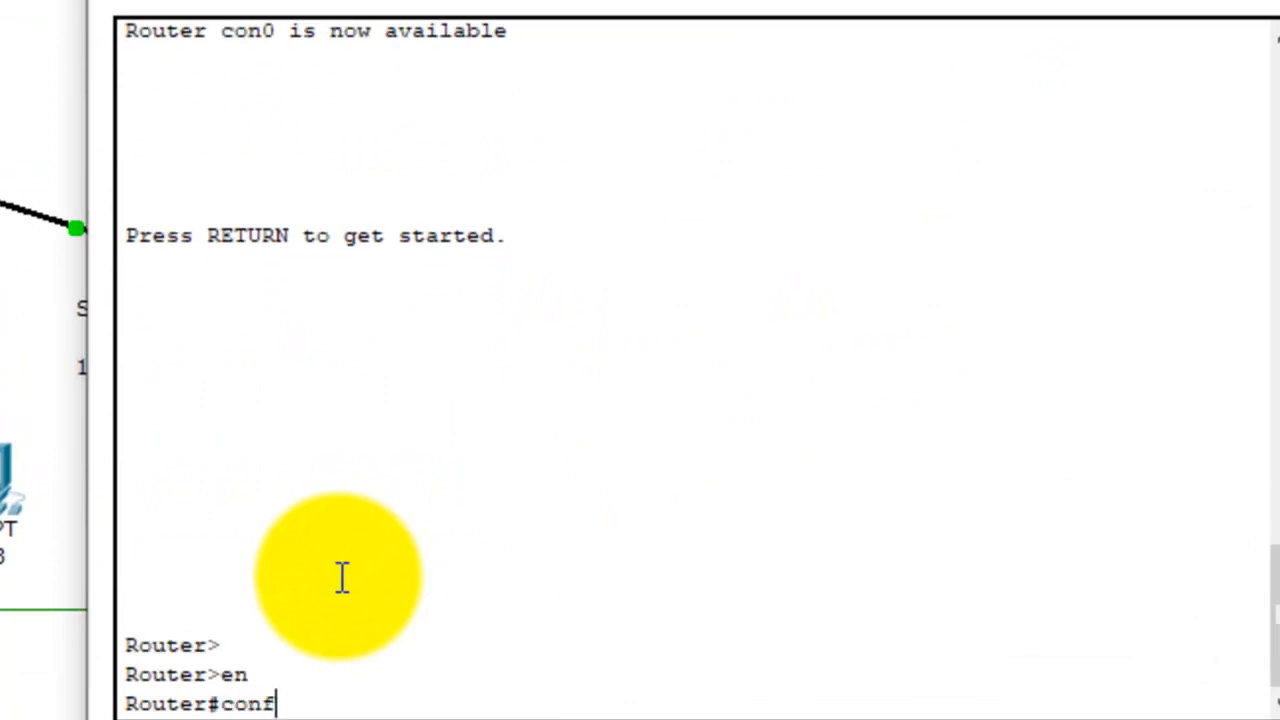
{"action": "type", "text": " t"}
{"action": "key", "text": "Return"}
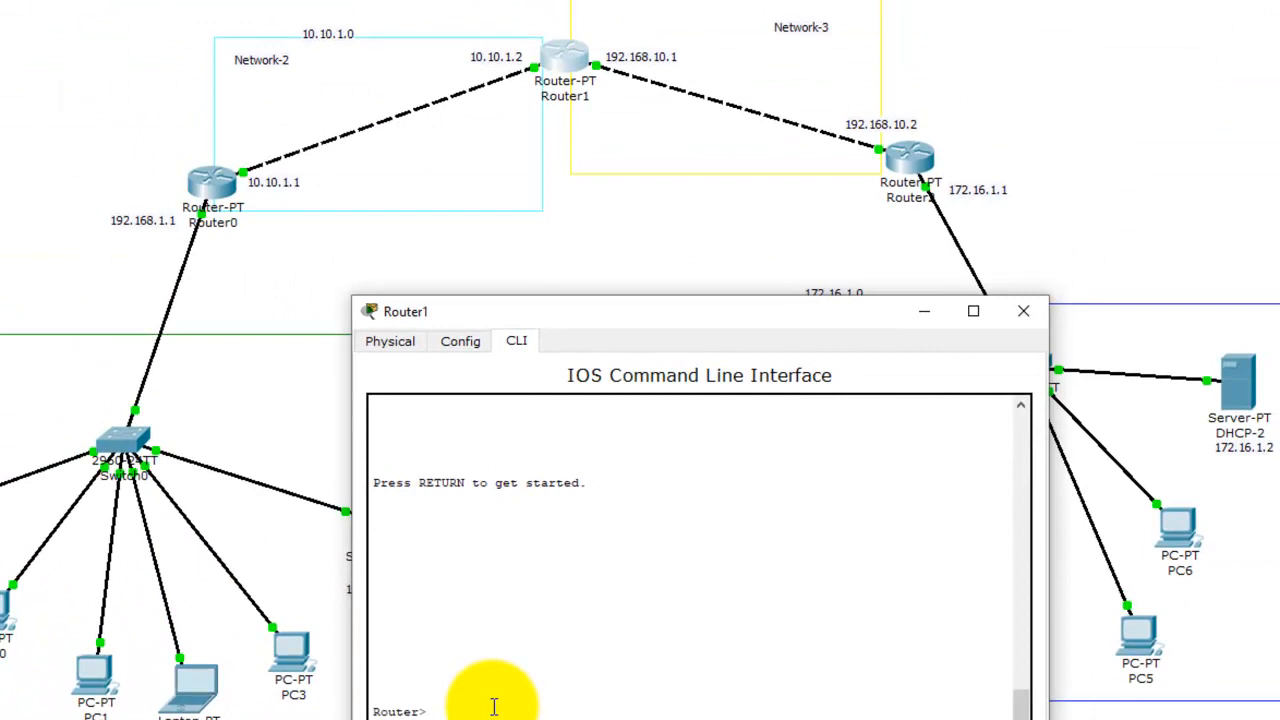
Add a static route on Router1 to 192.168.1.0 with mask 255.255.255.0 through next hop 10.10.1.1
{"action": "type", "text": "ip rou"}
{"action": "key", "text": "Tab"}
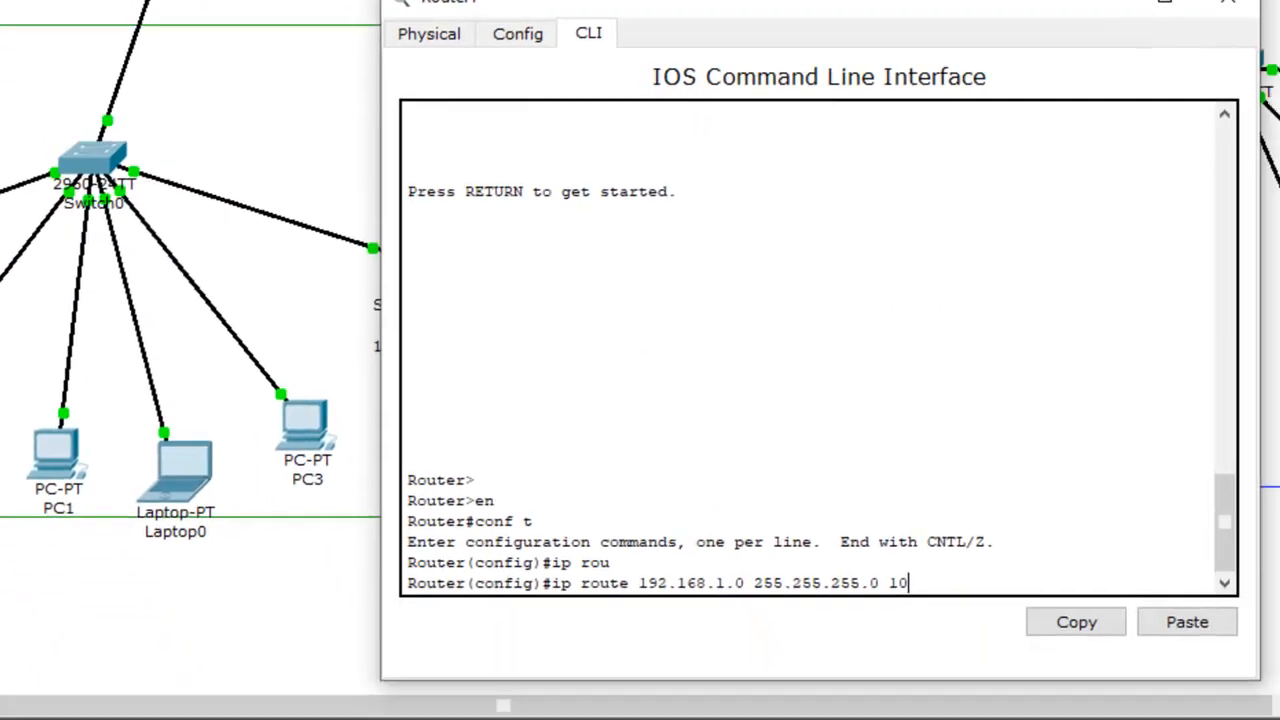
{"action": "type", "text": ".10"}
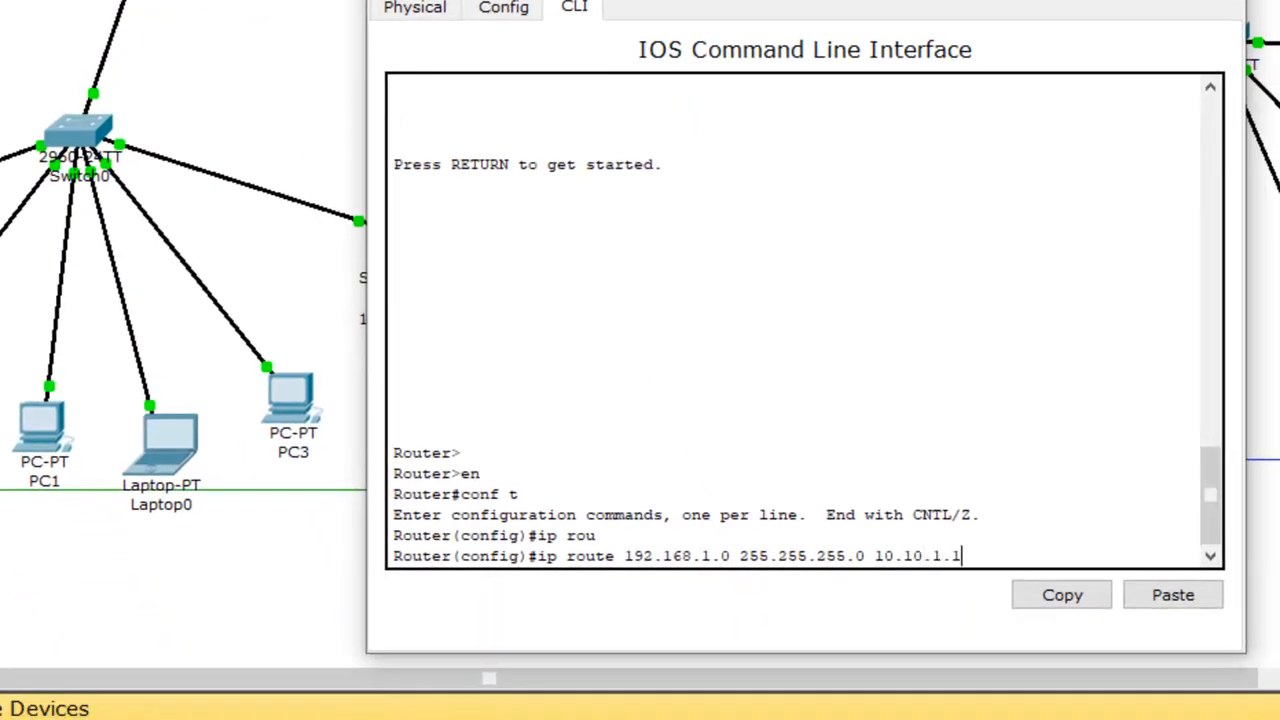
{"action": "type", "text": ".1.1"}
{"action": "key", "text": "Return"}
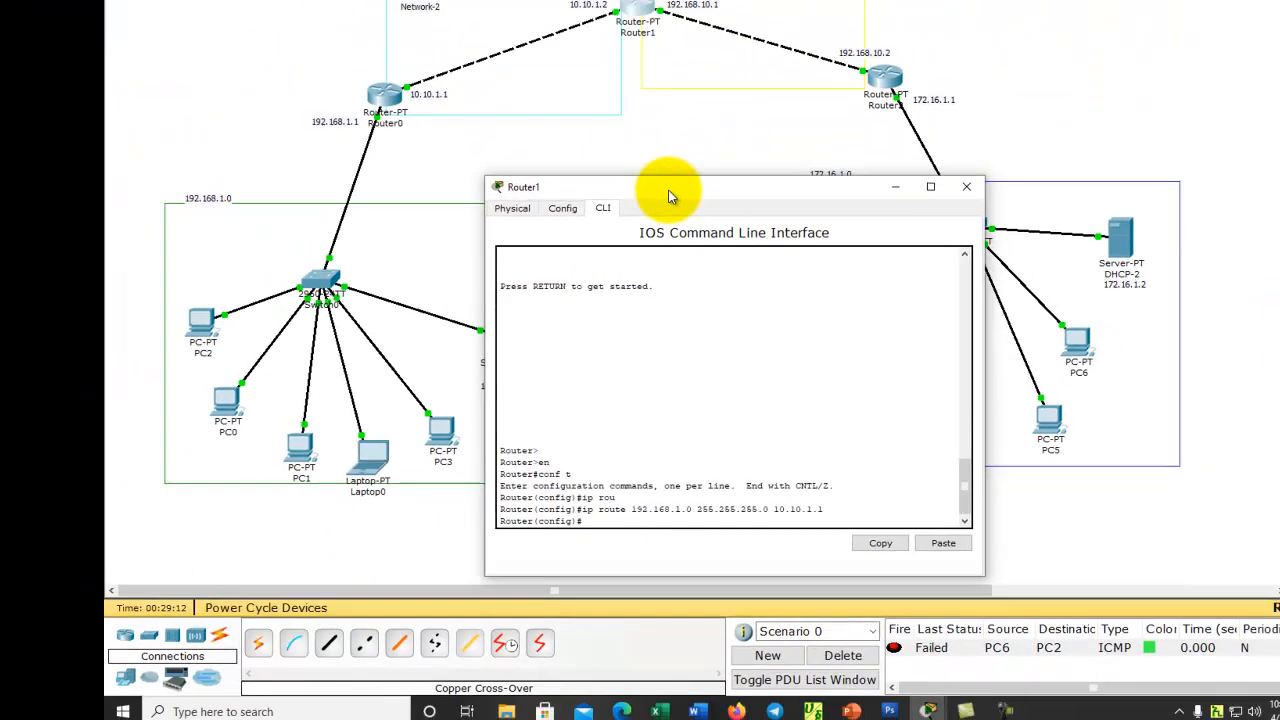
Try to add a static route on Router1 to 172.16.1.0 with mask 255.255.255.0 through next hop 192.168.10.1
{"action": "left_click_drag", "start_coordinate": [668, 190], "coordinate": [460, 194]}
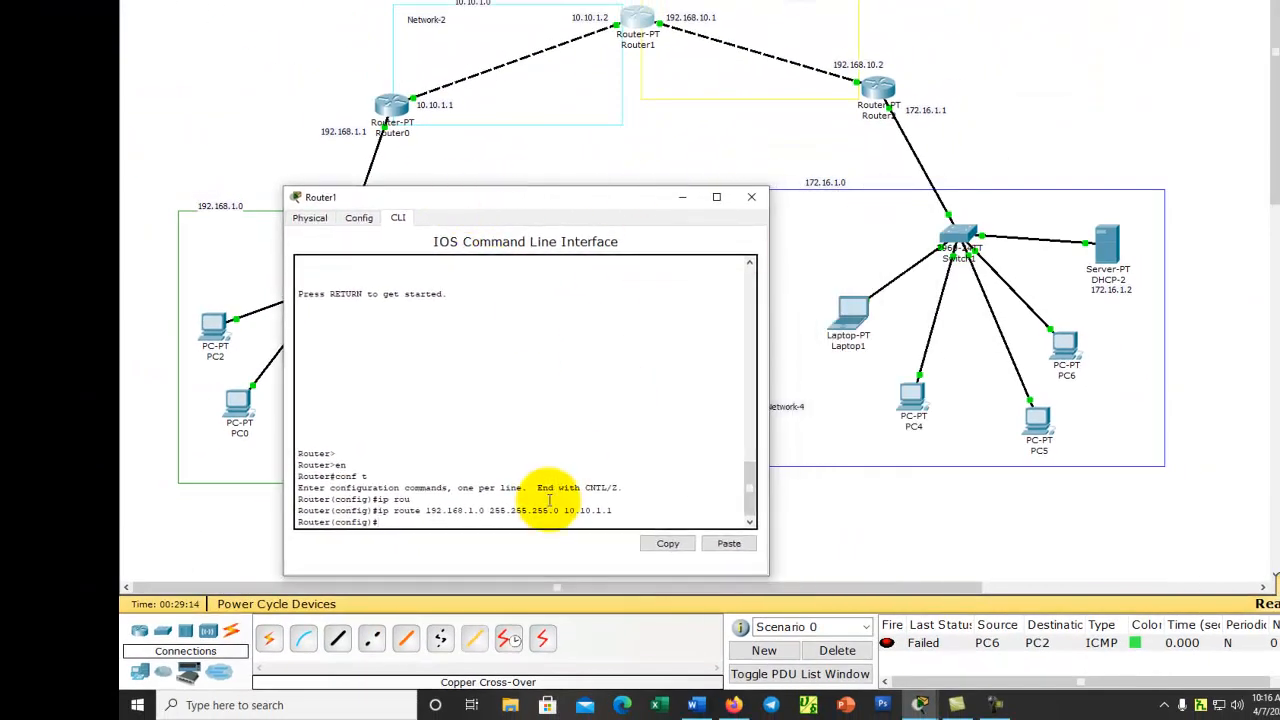
{"action": "type", "text": "ip route "}
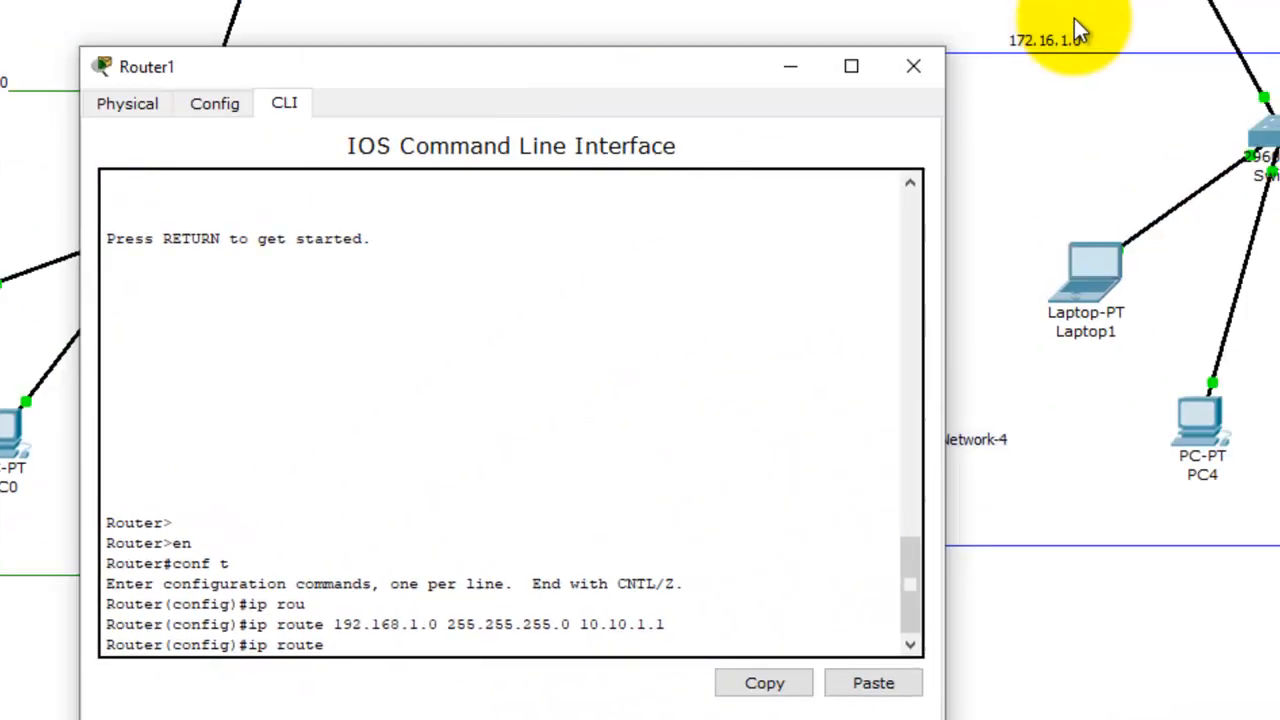
{"action": "type", "text": "17"}
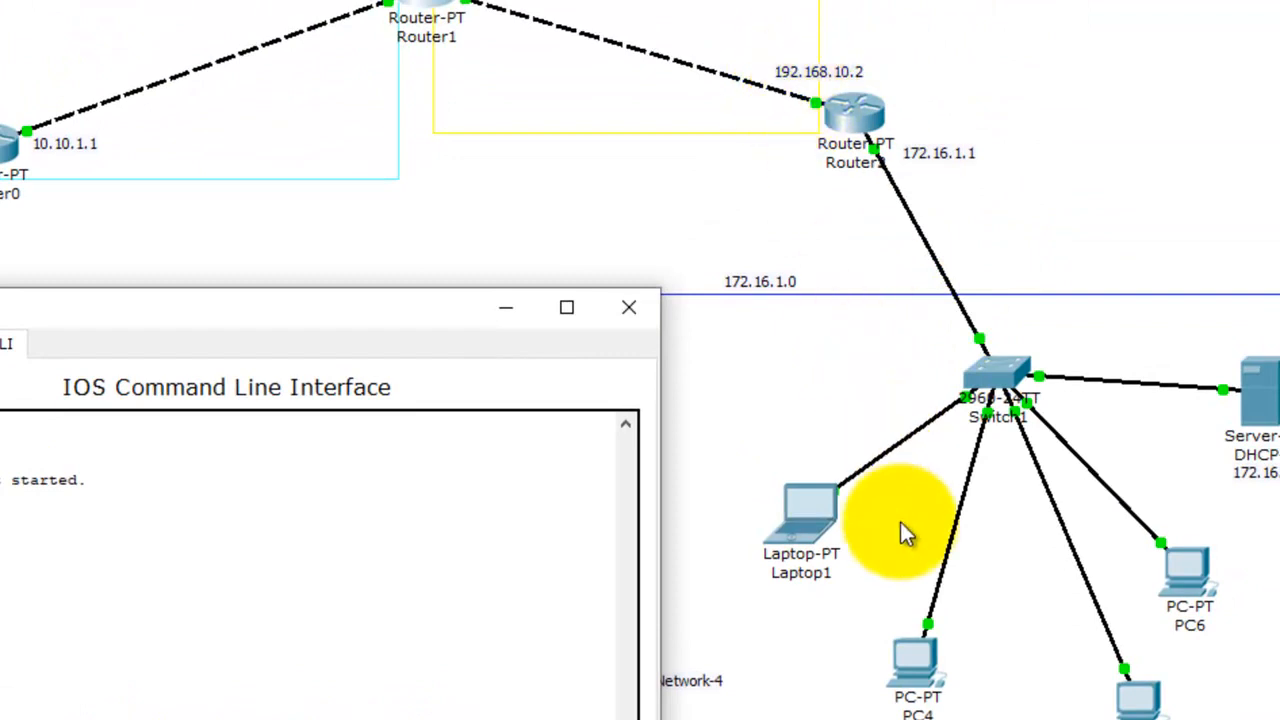
{"action": "type", "text": "192.168.10.1"}
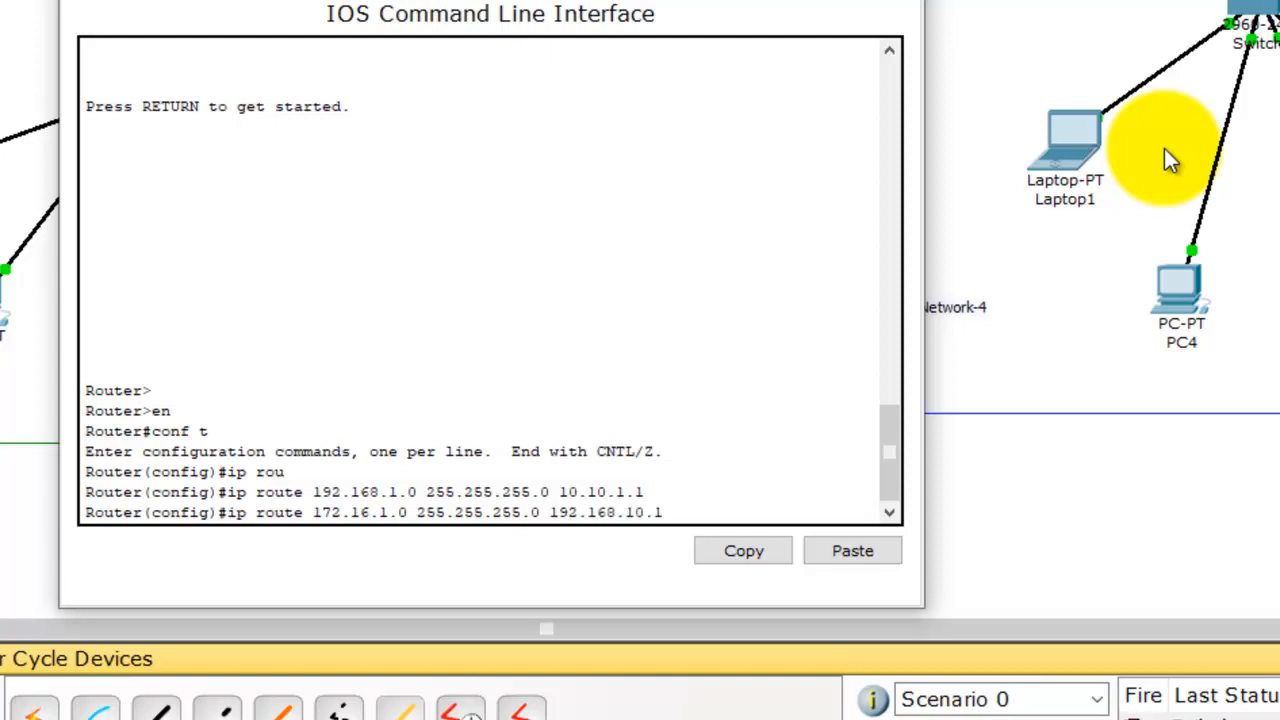
{"action": "key", "text": "Return"}
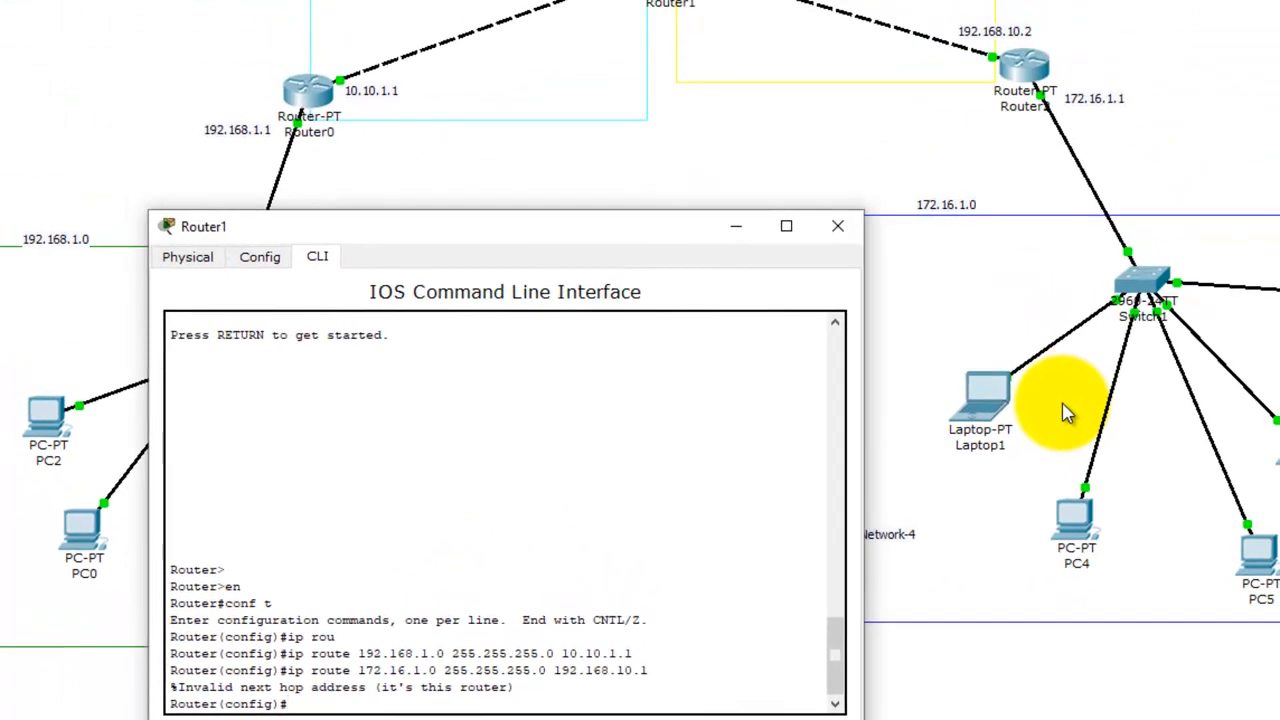
Reissue Router1's static route to 172.16.1.0 with mask 255.255.255.0, using next hop 192.168.10.2
{"action": "key", "text": "Up"}
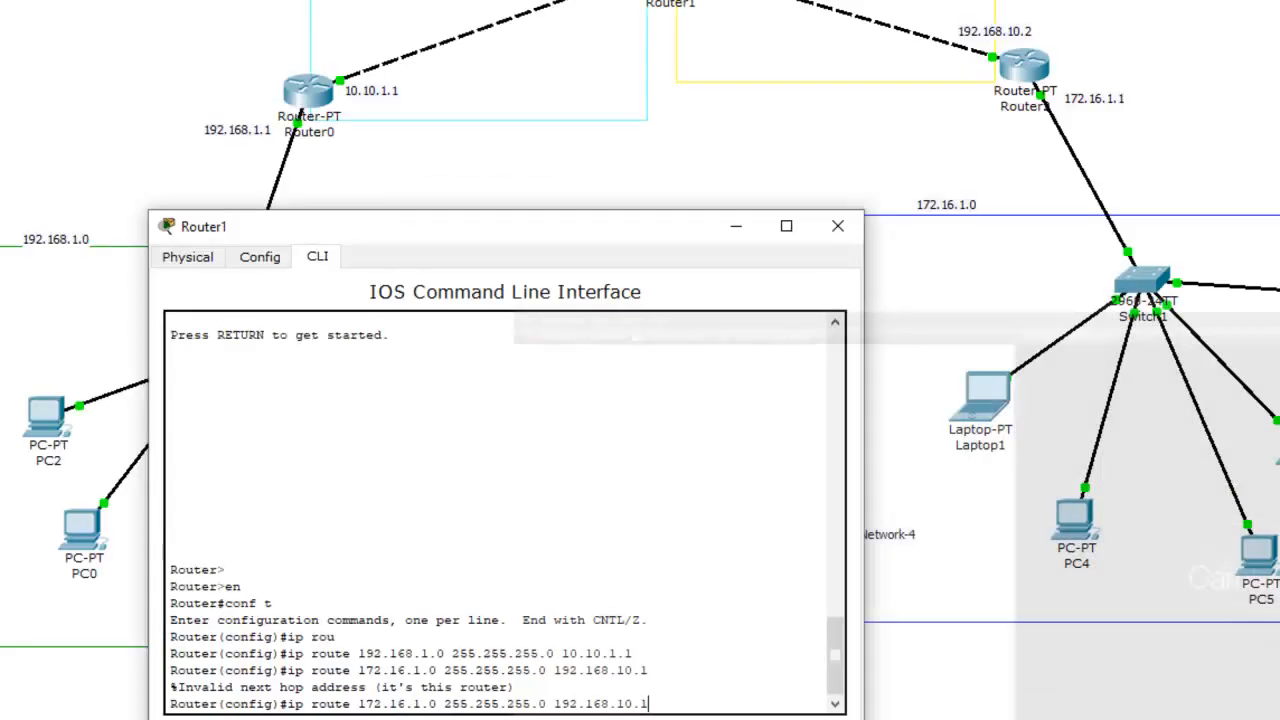
{"action": "left_click", "coordinate": [759, 718]}
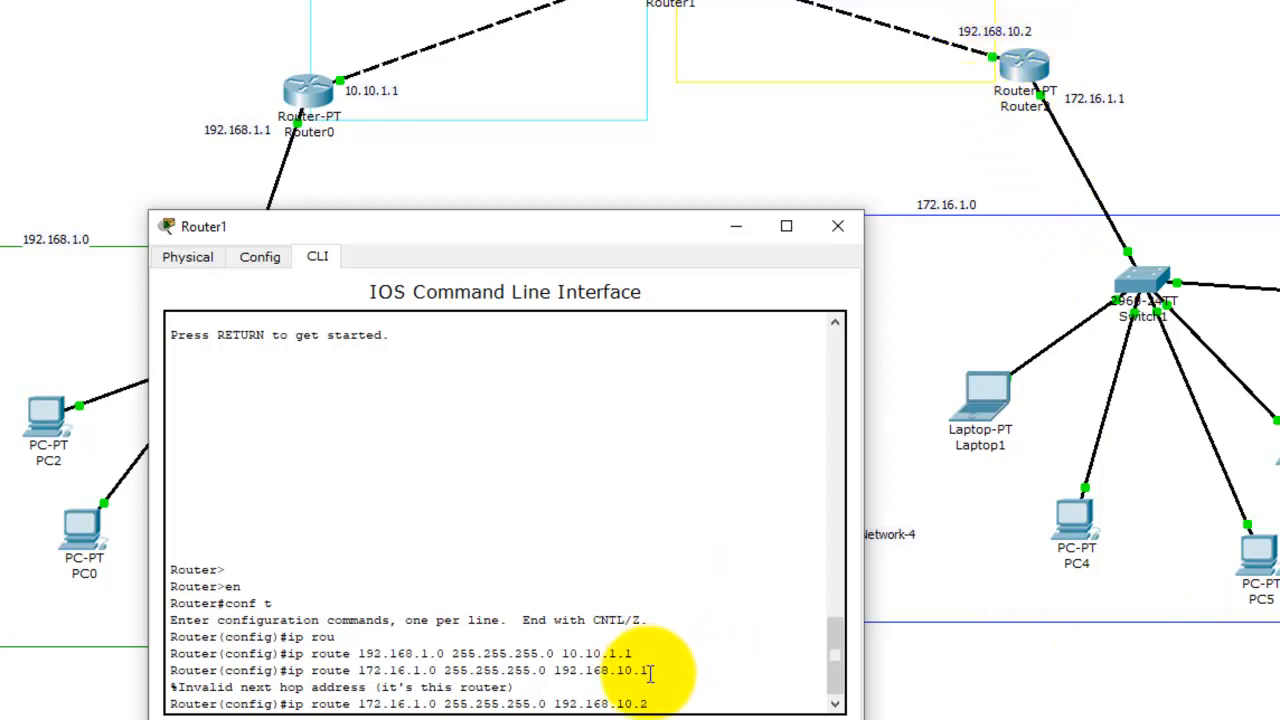
{"action": "key", "text": "Return"}
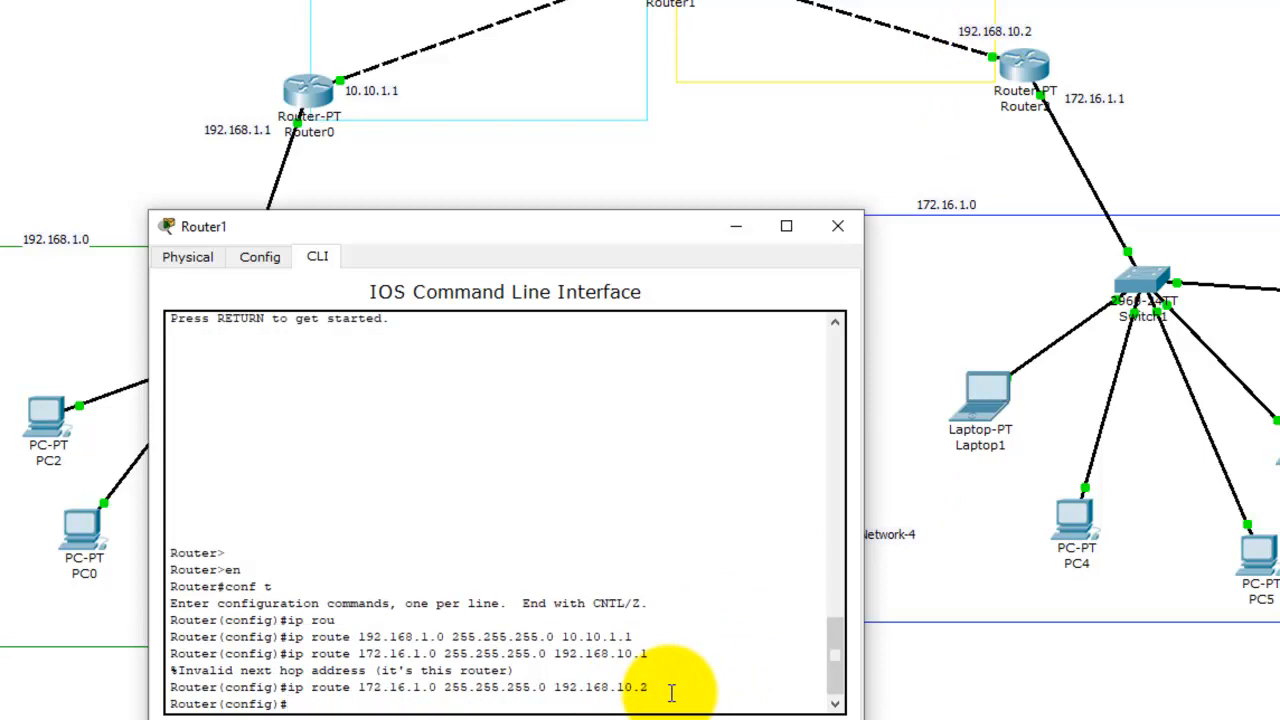
Save Router1's configuration with do wr, log out of its command line and close its window
{"action": "type", "text": "do wr"}
{"action": "key", "text": "Return"}
{"action": "key", "text": "Return"}
{"action": "key", "text": "Return"}
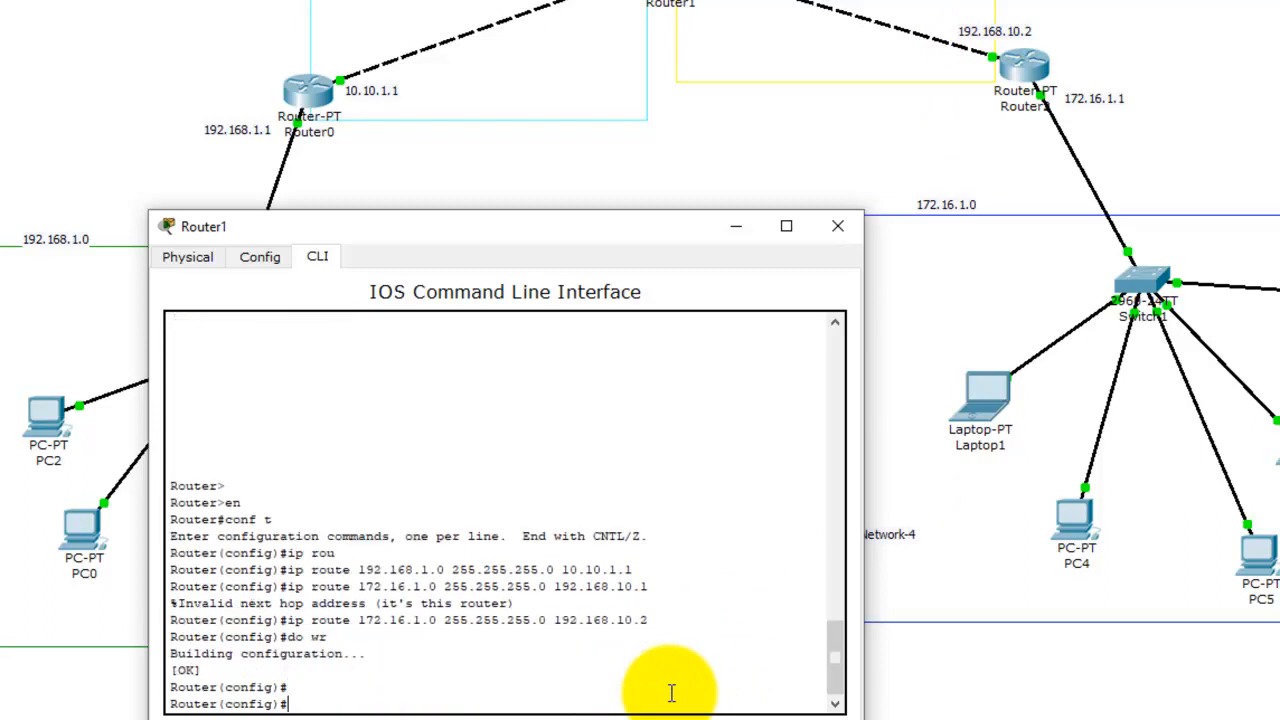
{"action": "type", "text": "end"}
{"action": "key", "text": "Return"}
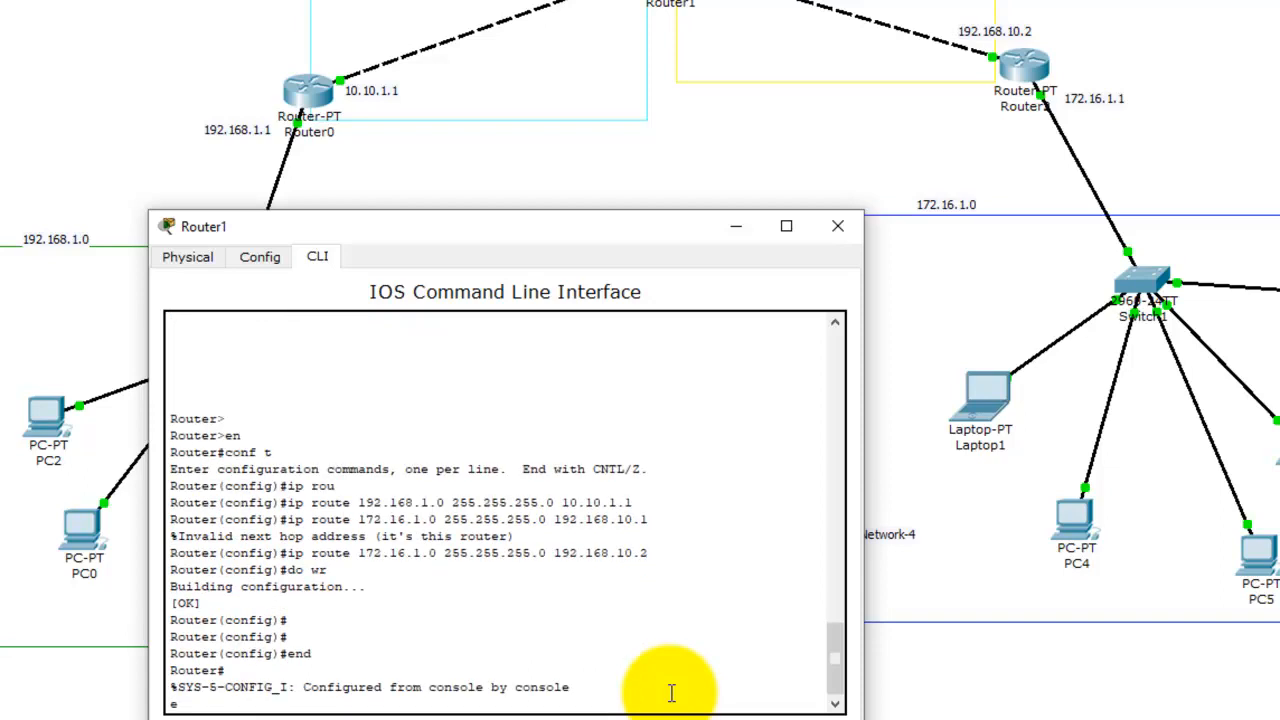
{"action": "type", "text": "exit"}
{"action": "key", "text": "Return"}
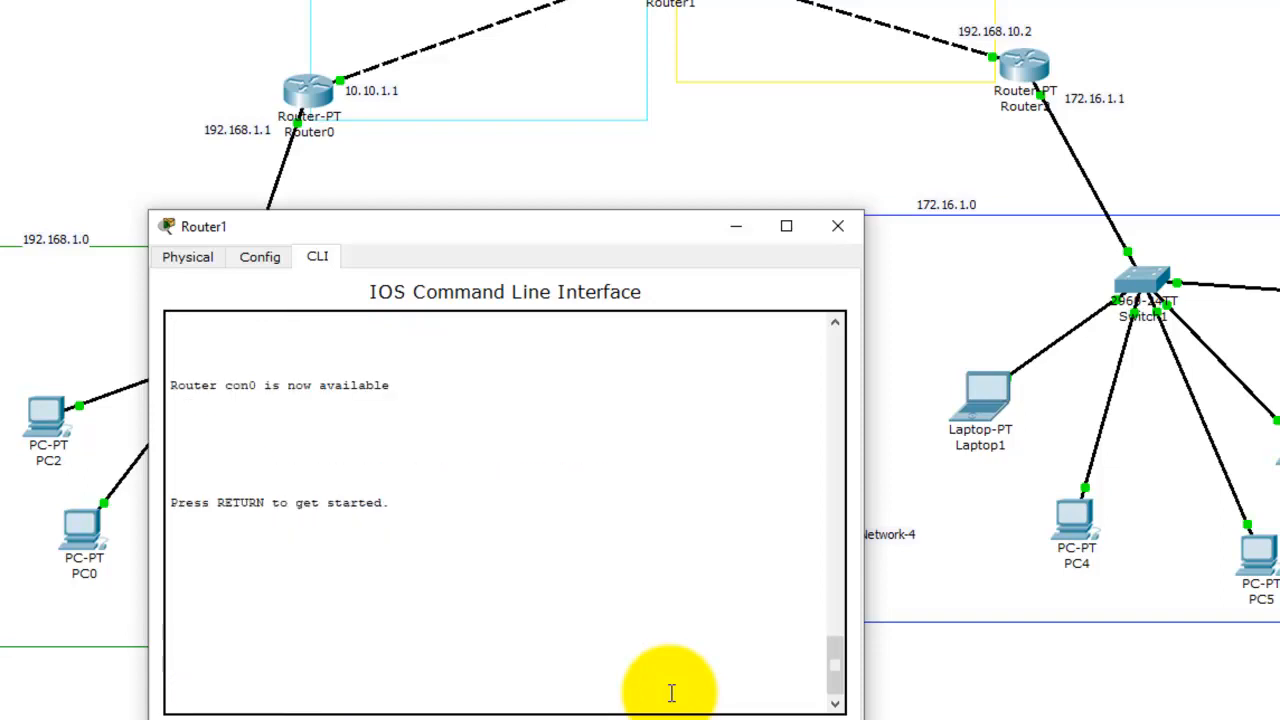
{"action": "left_click", "coordinate": [834, 225]}
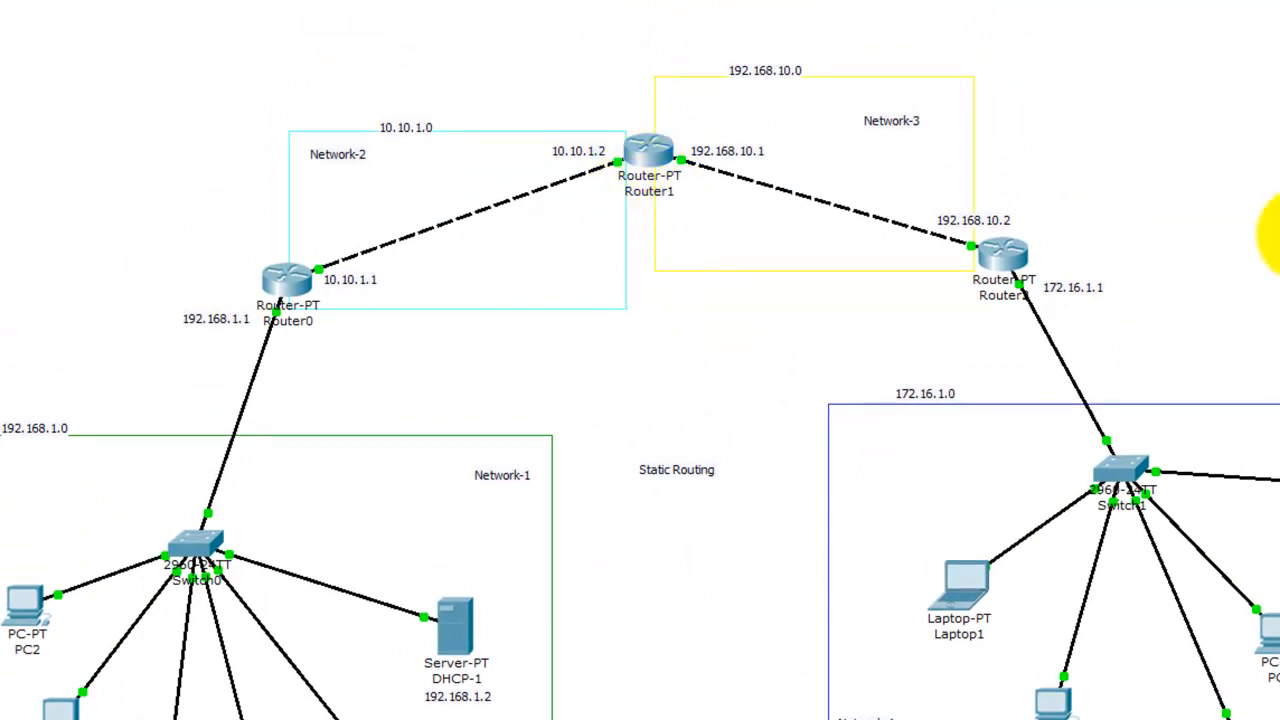
Open Router2's command line and enter global configuration mode with enable and configure terminal
{"action": "mouse_move", "coordinate": [1003, 255]}
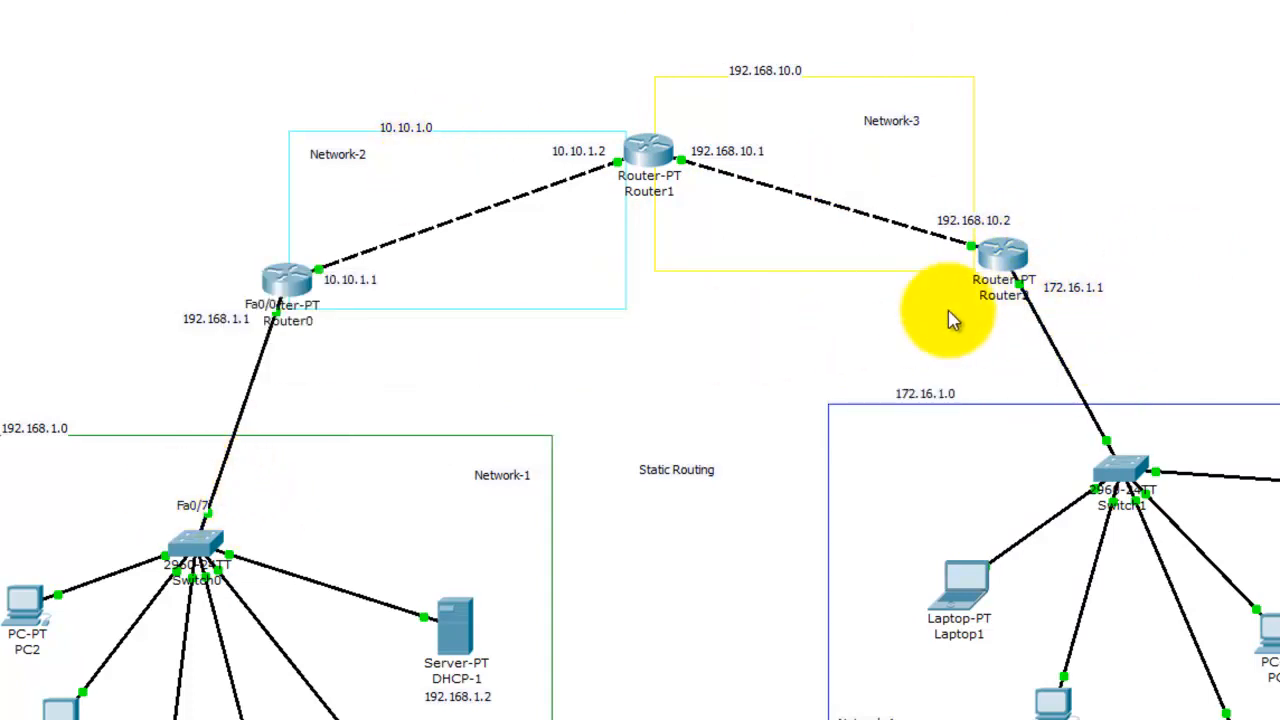
{"action": "left_click", "coordinate": [1001, 256]}
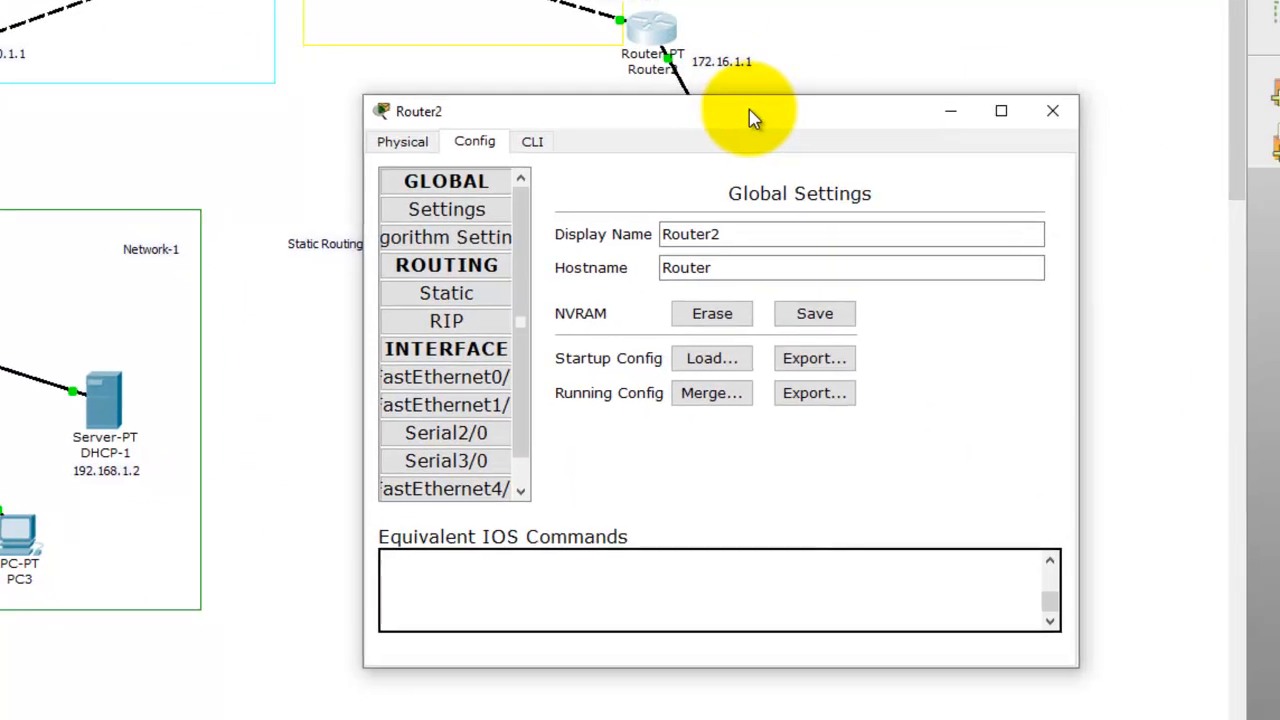
{"action": "left_click", "coordinate": [533, 143]}
{"action": "key", "text": "Return"}
{"action": "key", "text": "Return"}
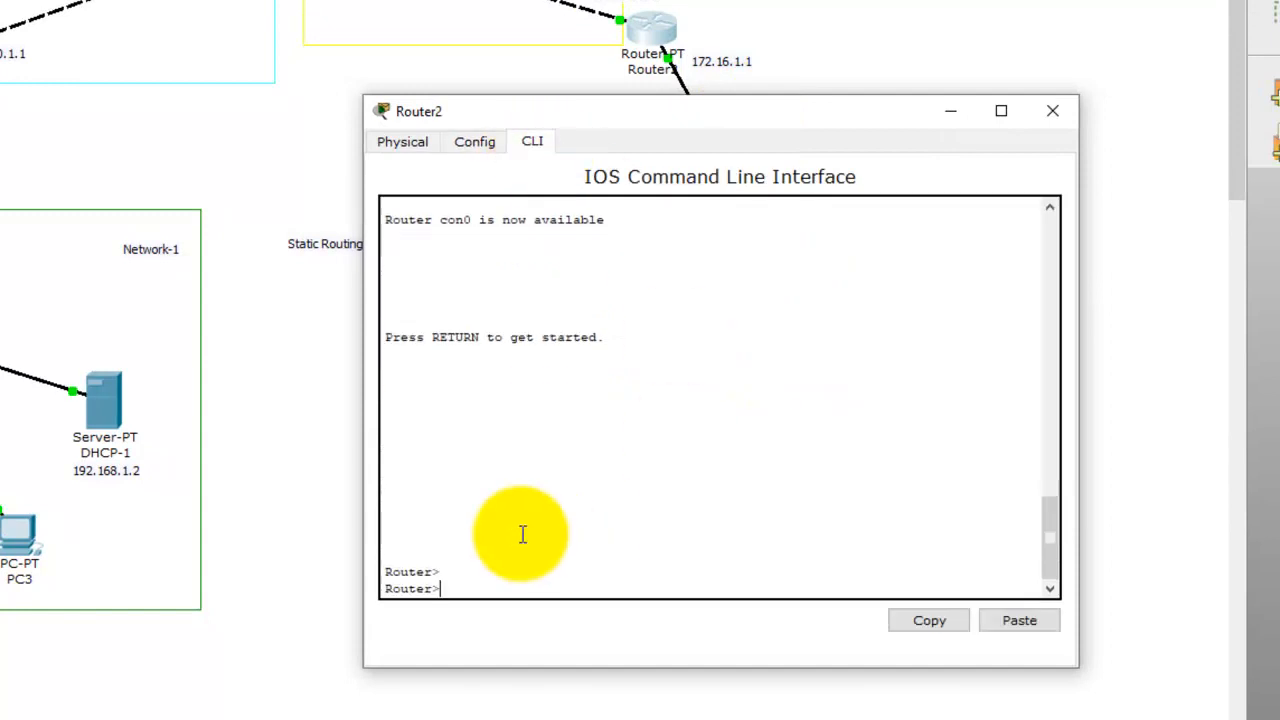
{"action": "type", "text": "en"}
{"action": "key", "text": "Return"}
{"action": "type", "text": "conf t"}
{"action": "key", "text": "Return"}
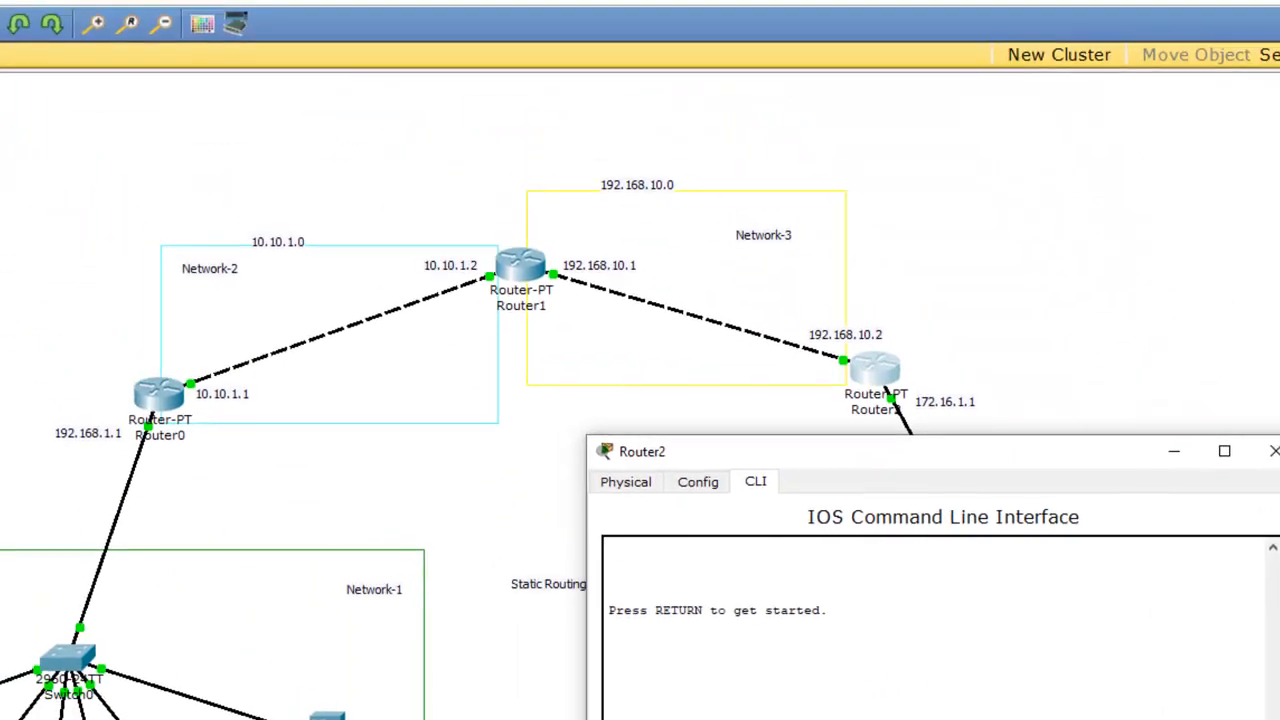
Add a static route on Router2 to 192.168.1.0 with mask 255.255.255.0 through next hop 10.10.1.1
{"action": "type", "text": "192"}
{"action": "type", "text": ".168."}
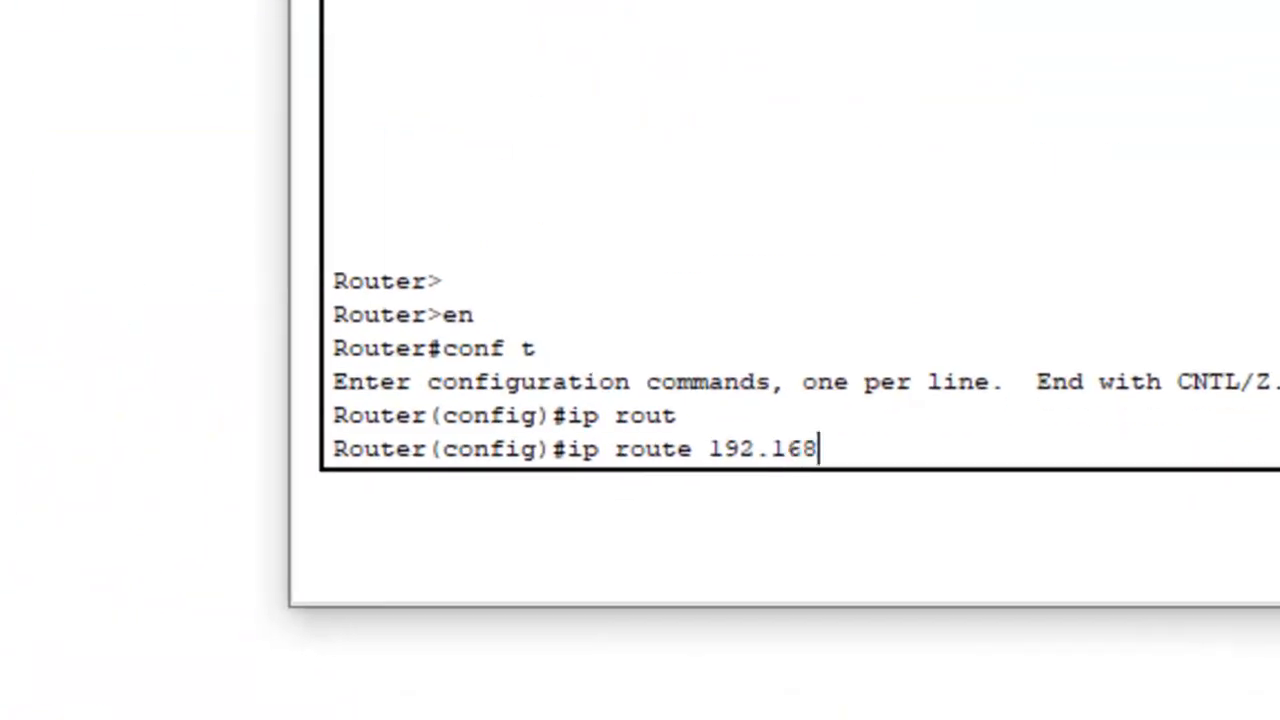
{"action": "type", "text": "1.0 255.255.255.0"}
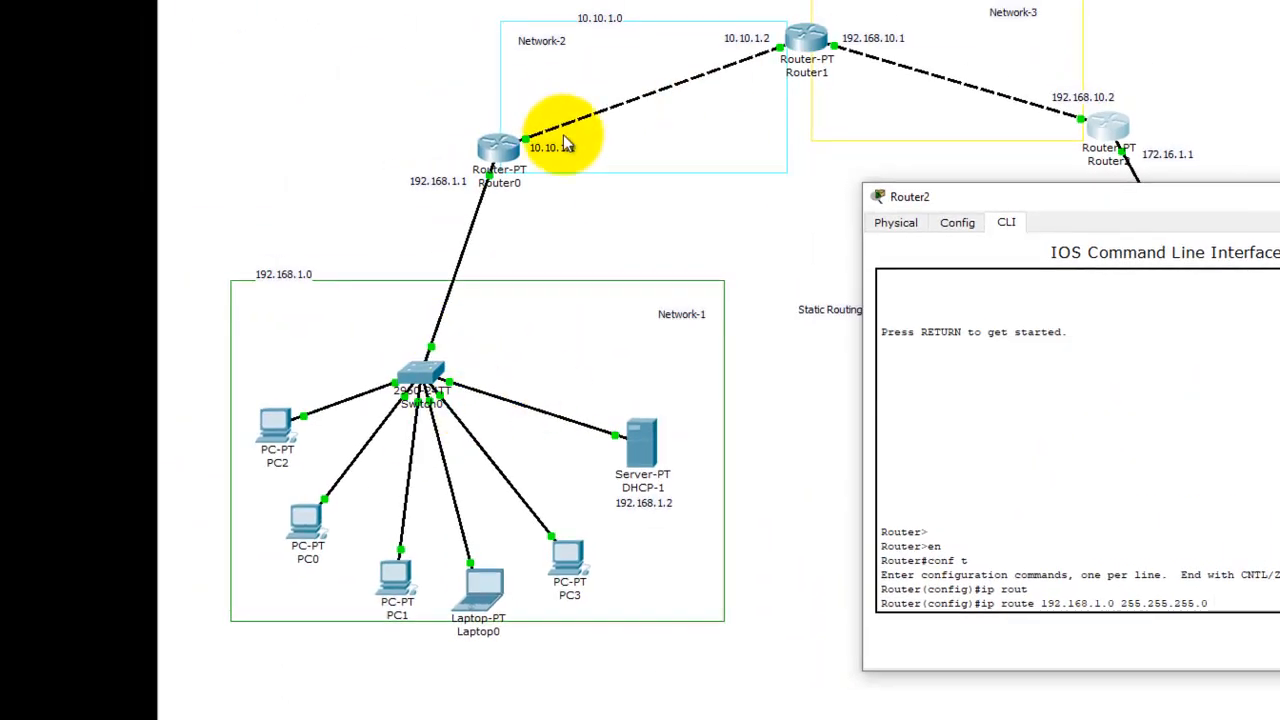
{"action": "type", "text": " 10"}
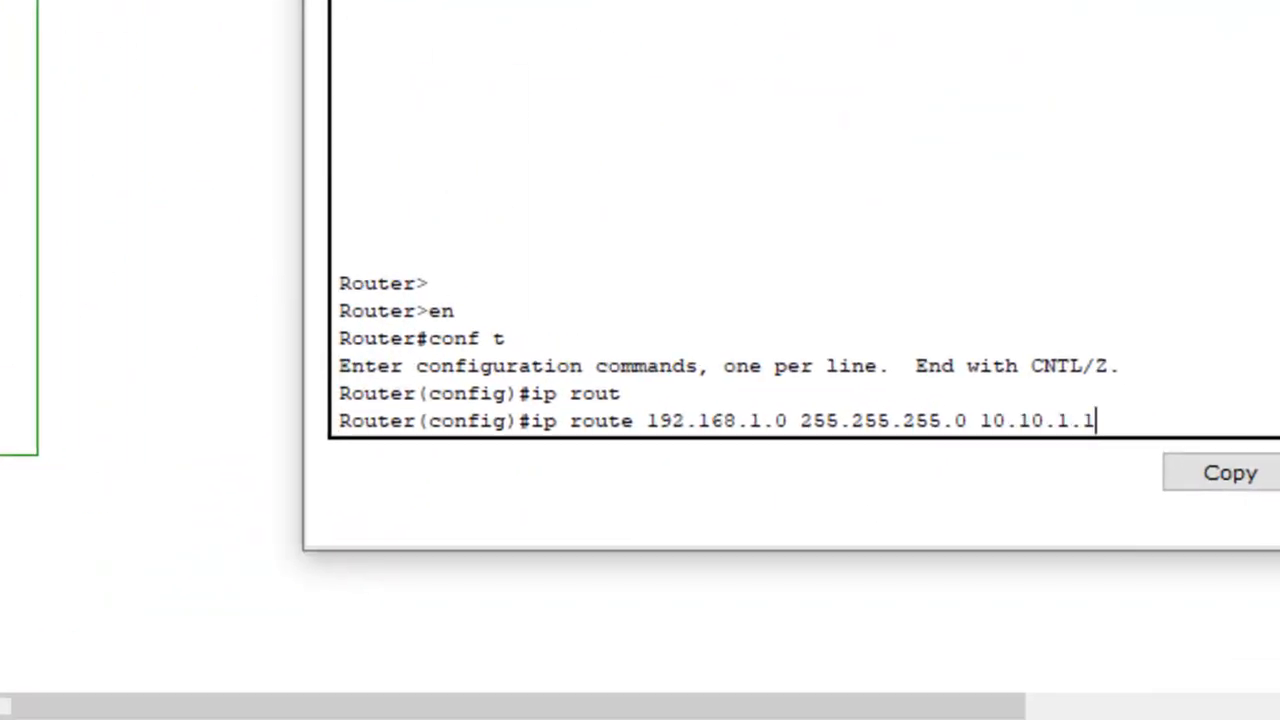
{"action": "type", "text": ".10.1.1"}
{"action": "key", "text": "Return"}
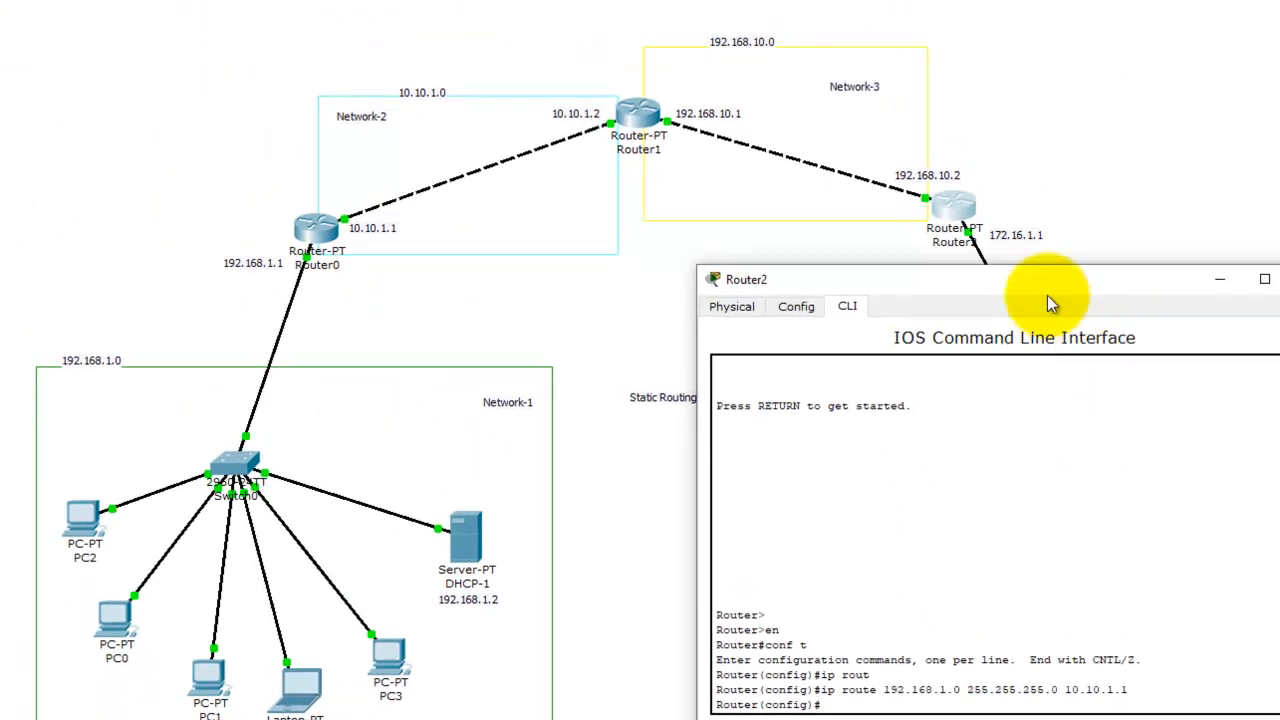
Add a static route on Router2 to 10.10.1.0 with mask 255.255.255.0 through next hop 192.168.10.1
{"action": "left_click_drag", "start_coordinate": [1036, 287], "coordinate": [1104, 411]}
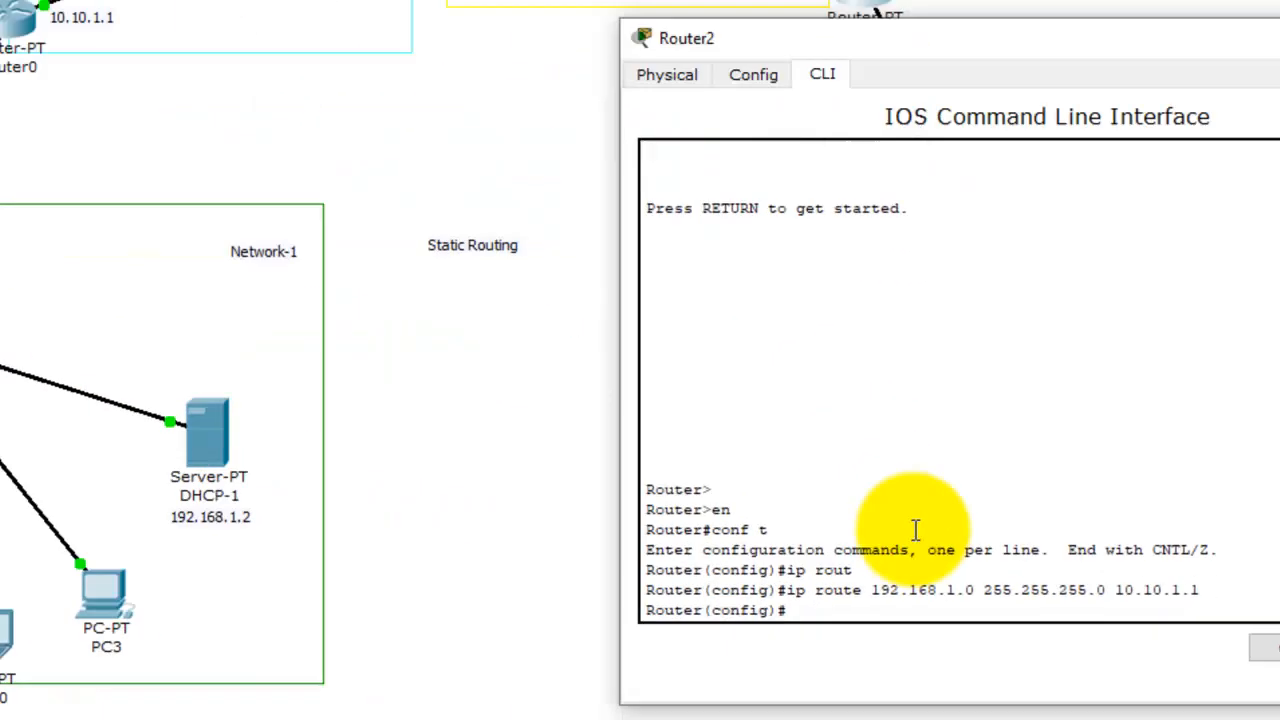
{"action": "type", "text": "i"}
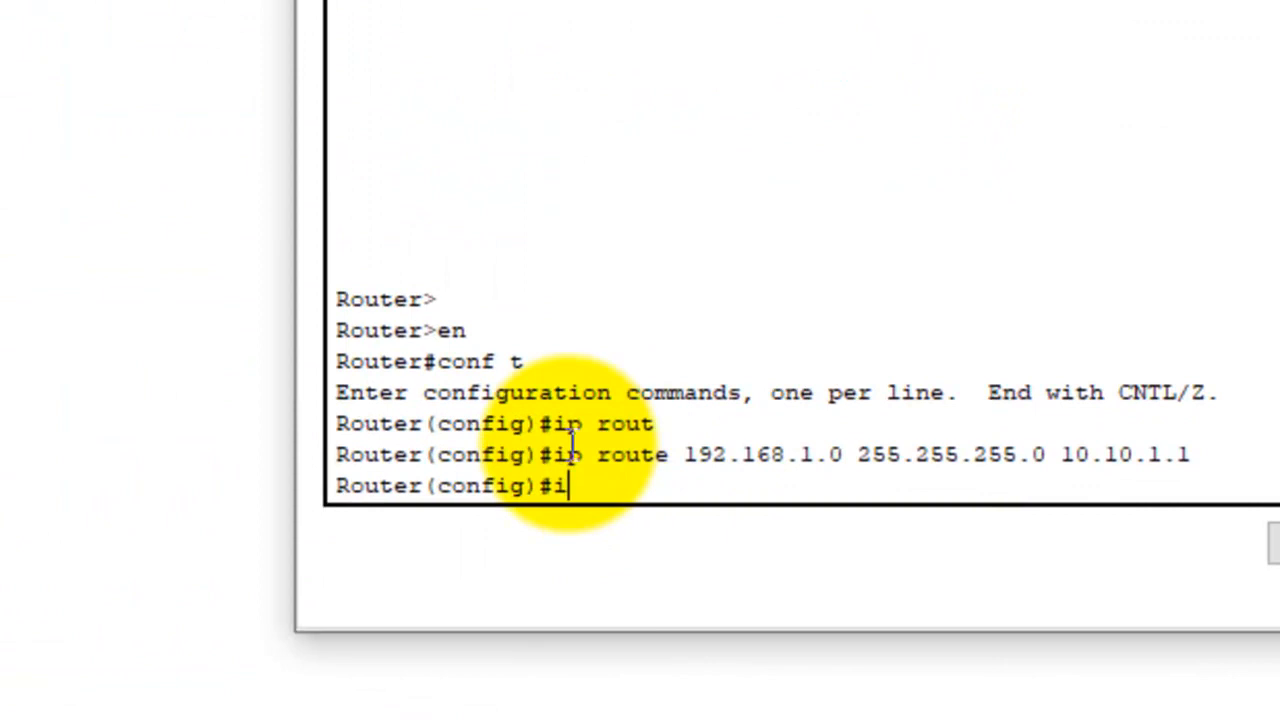
{"action": "type", "text": "p ro"}
{"action": "key", "text": "Tab"}
{"action": "type", "text": "10.10.1.0 "}
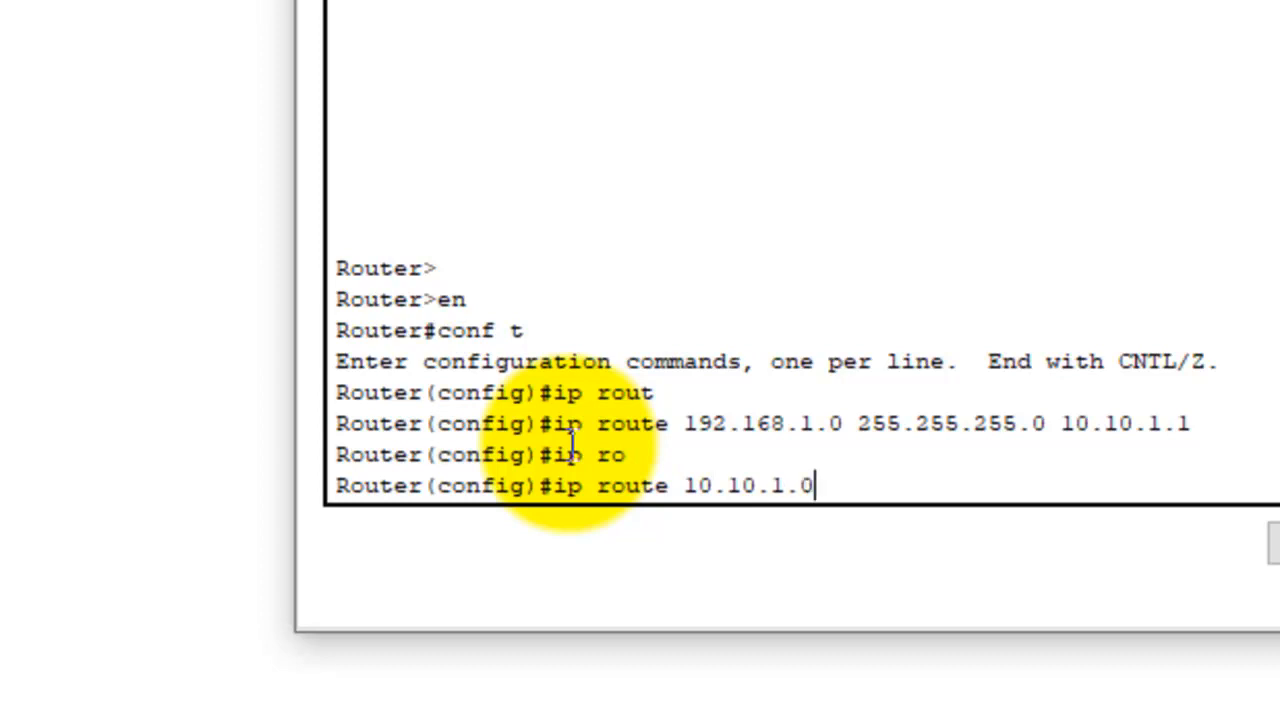
{"action": "type", "text": "255.255.255"}
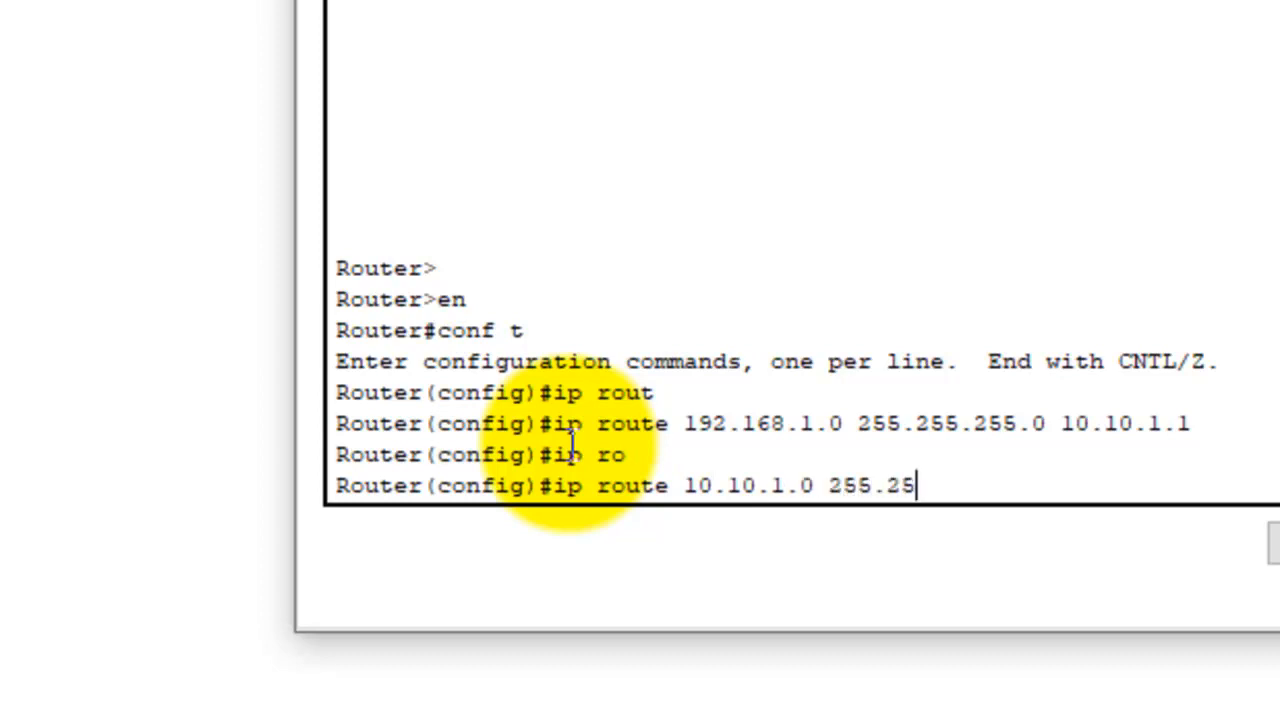
{"action": "type", "text": "."}
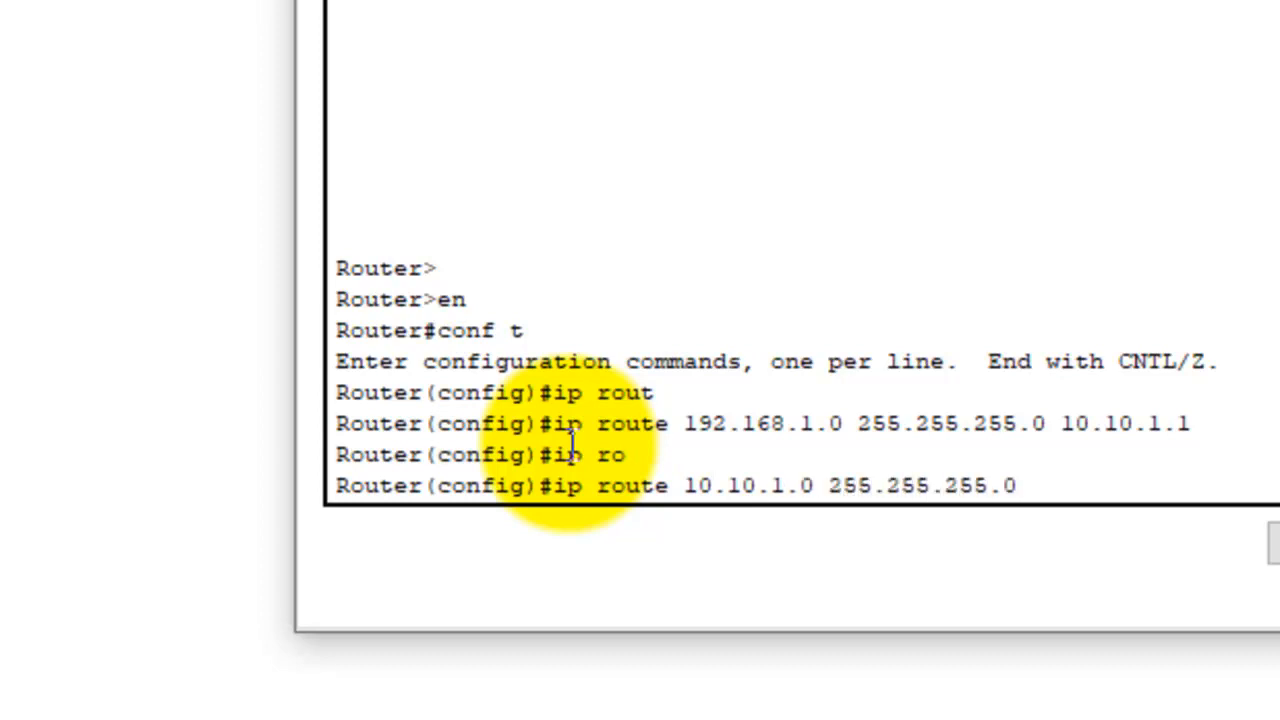
{"action": "type", "text": "0.1"}
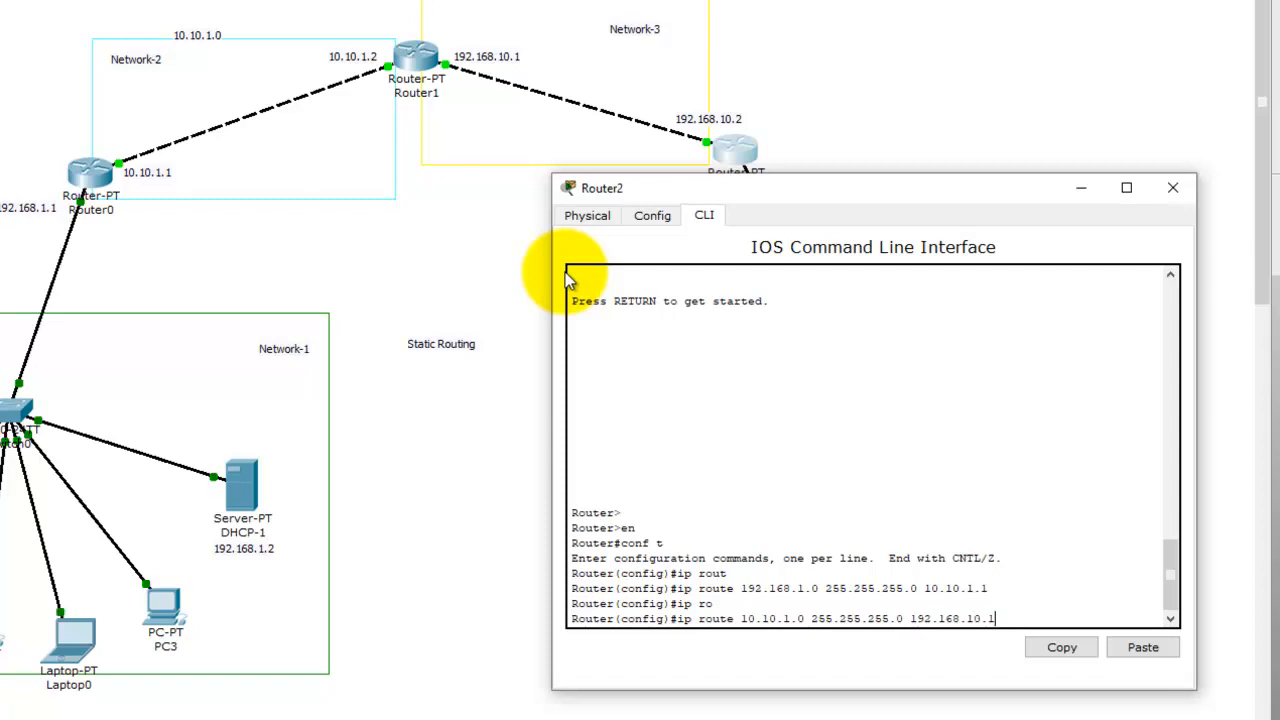
{"action": "key", "text": "Return"}
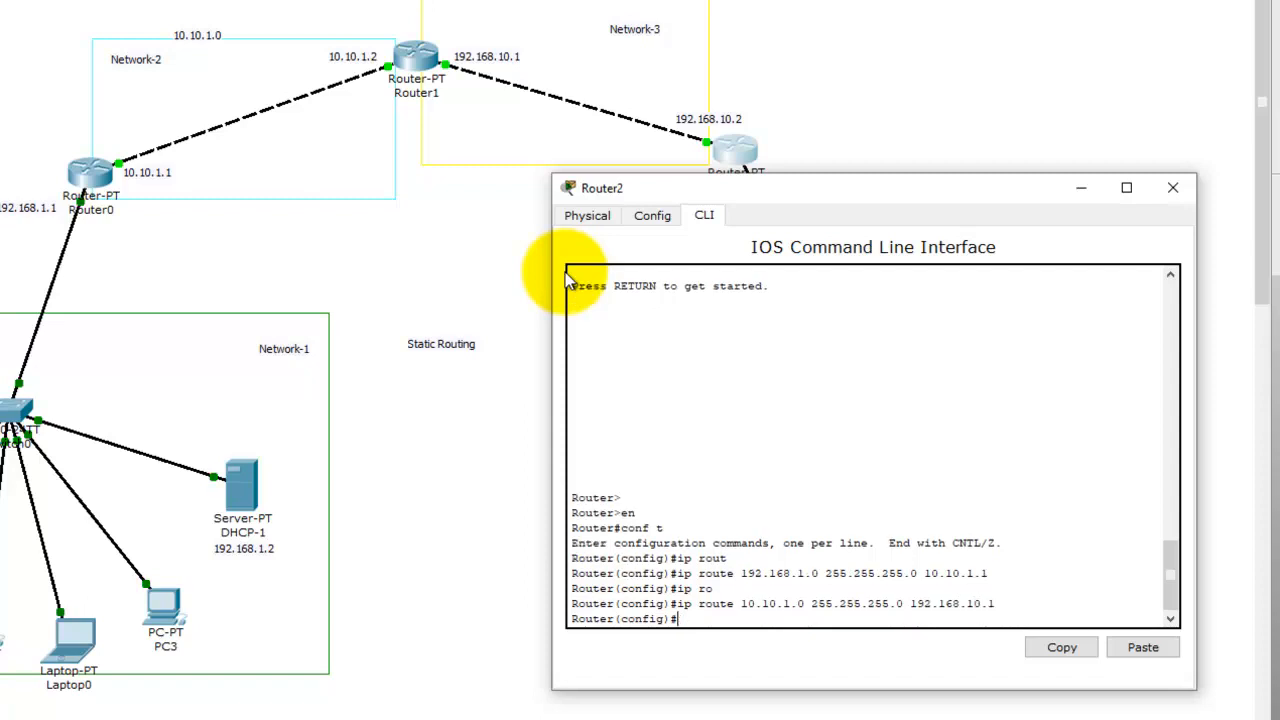
Save Router2's configuration with do wr and log out of its command line
{"action": "type", "text": "do wr"}
{"action": "key", "text": "Return"}
{"action": "key", "text": "Return"}
{"action": "key", "text": "Return"}
{"action": "type", "text": "end"}
{"action": "key", "text": "Return"}
{"action": "key", "text": "Return"}
{"action": "type", "text": "exit"}
{"action": "key", "text": "Return"}
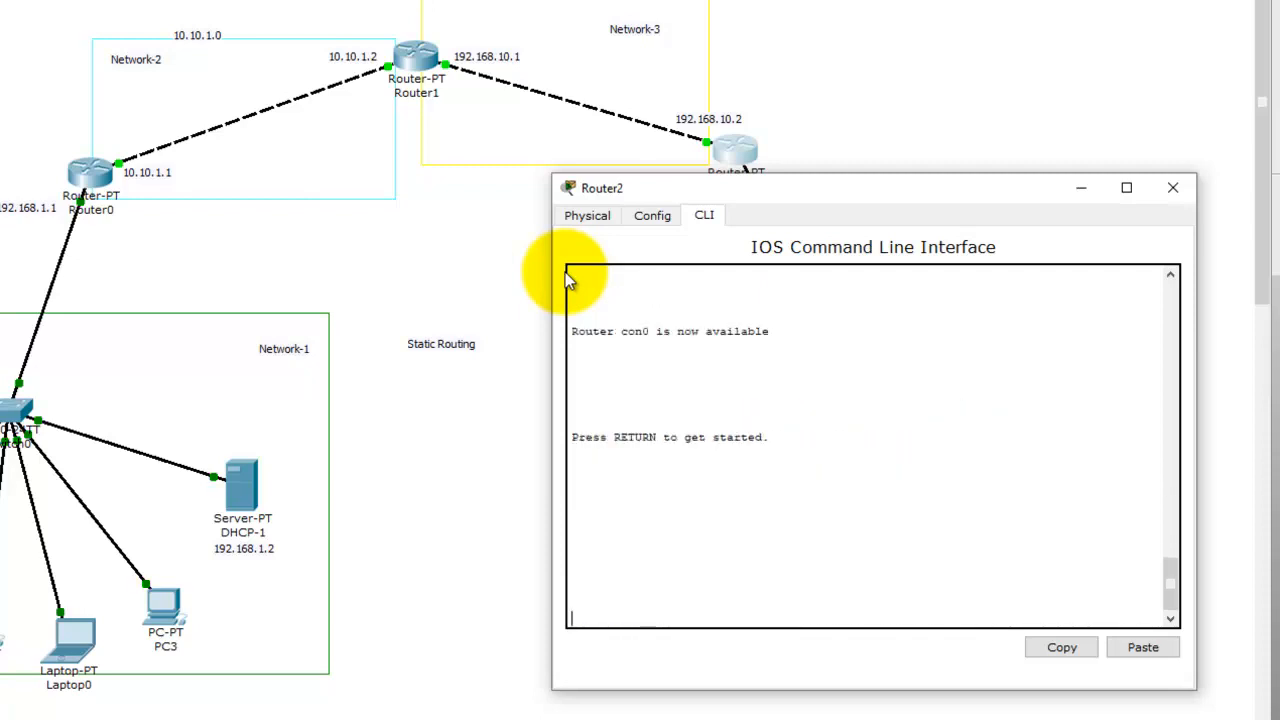
Close Router2's window and test connectivity by sending a simple PDU from PC6 to PC2
{"action": "left_click", "coordinate": [1176, 195]}
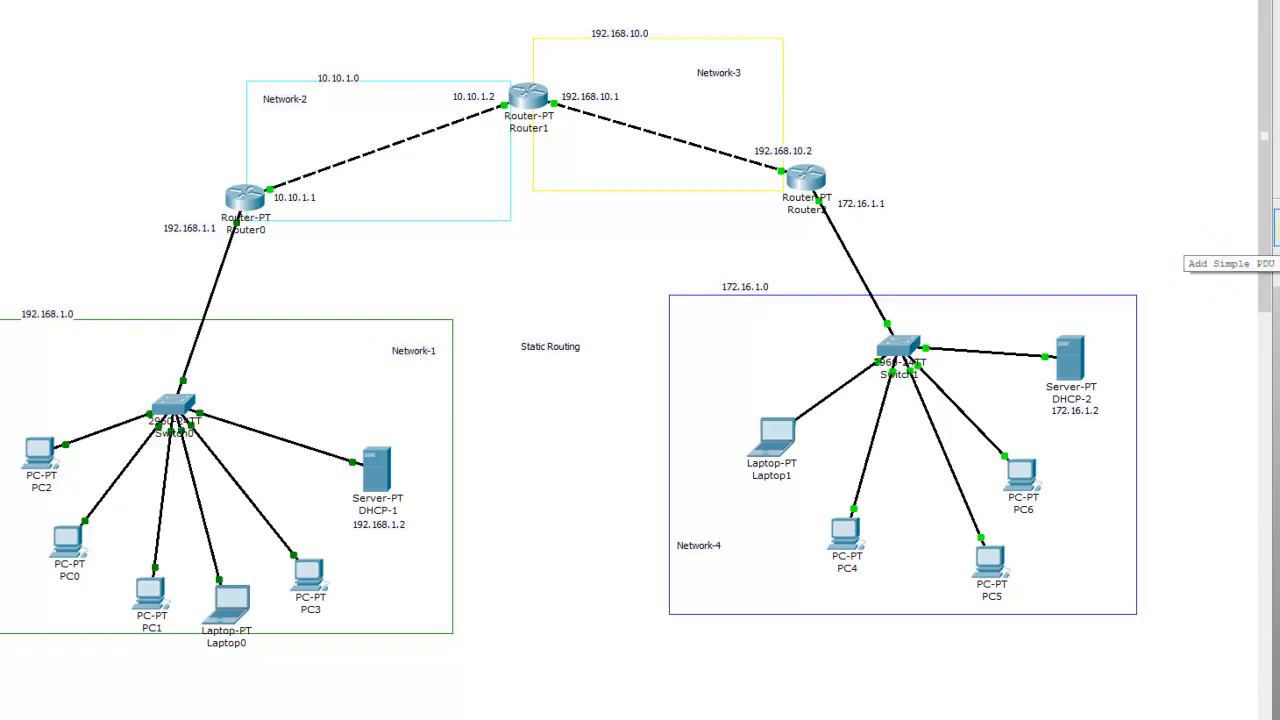
{"action": "left_click", "coordinate": [1277, 228]}
{"action": "left_click", "coordinate": [1020, 470]}
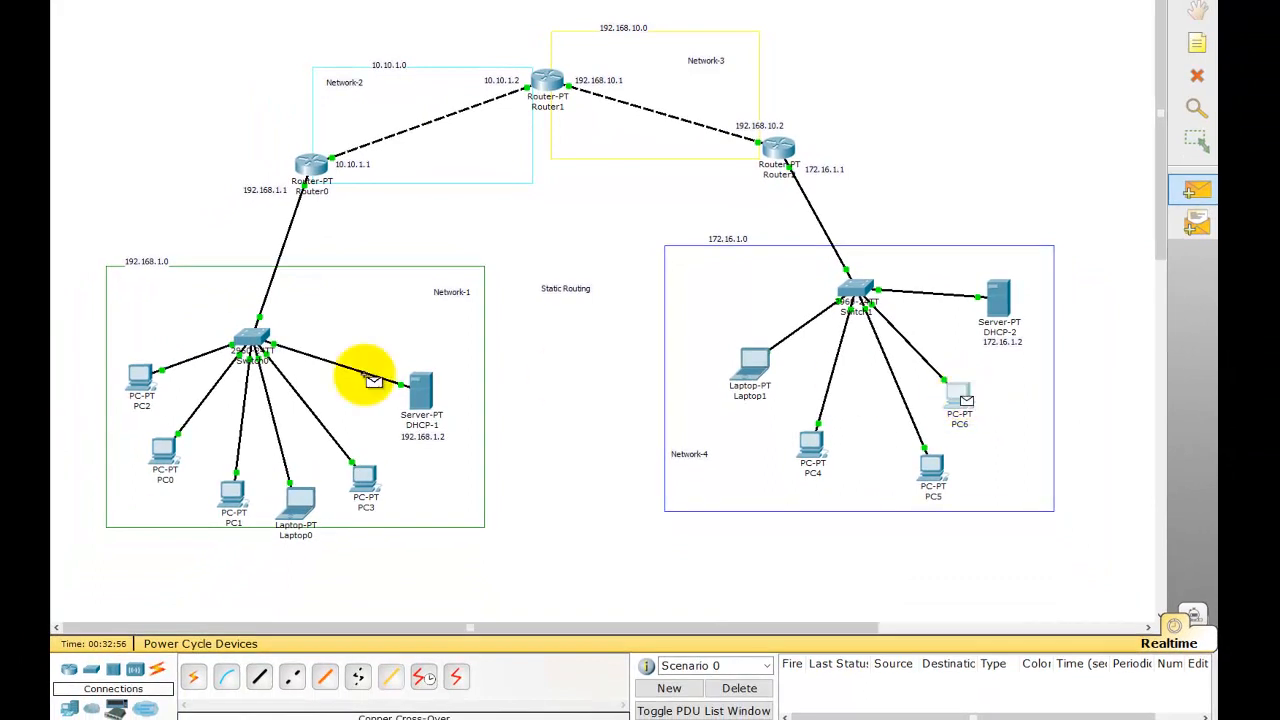
{"action": "left_click", "coordinate": [141, 377]}
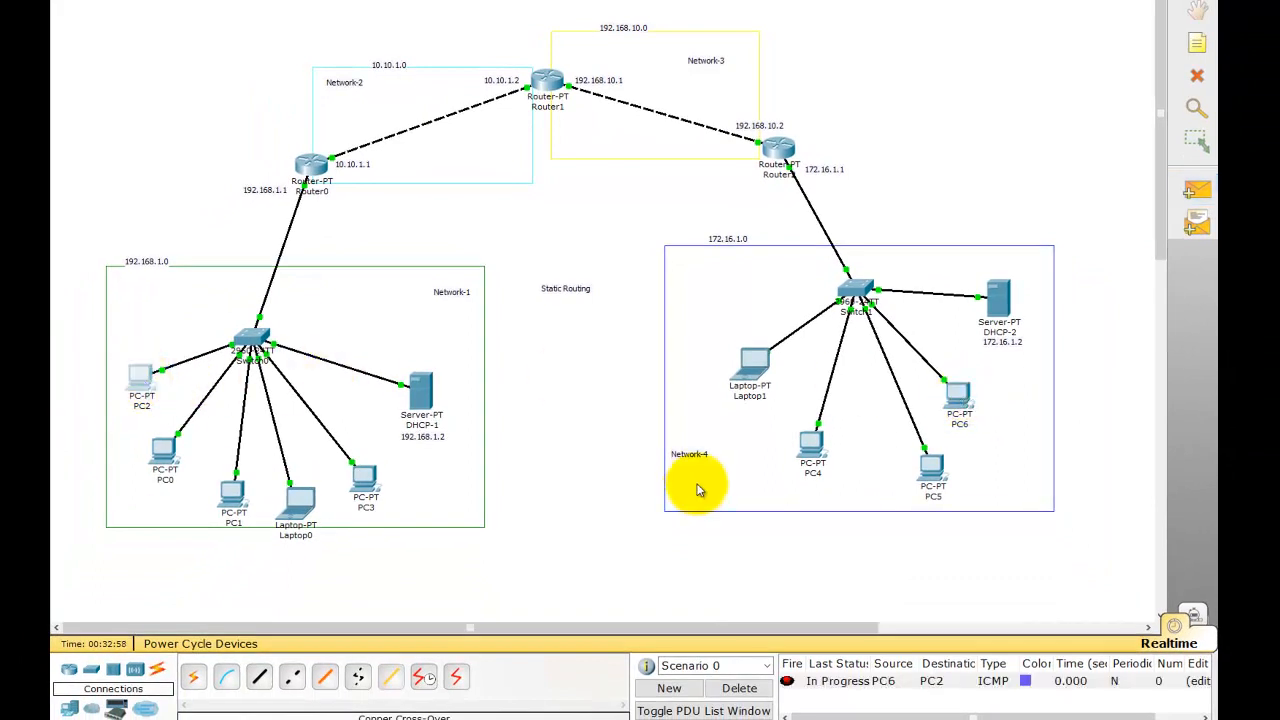
Delete the current PDU scenario and send a simple PDU from PC0 to Laptop1
{"action": "left_click", "coordinate": [739, 688]}
{"action": "left_click", "coordinate": [1195, 190]}
{"action": "left_click", "coordinate": [165, 450]}
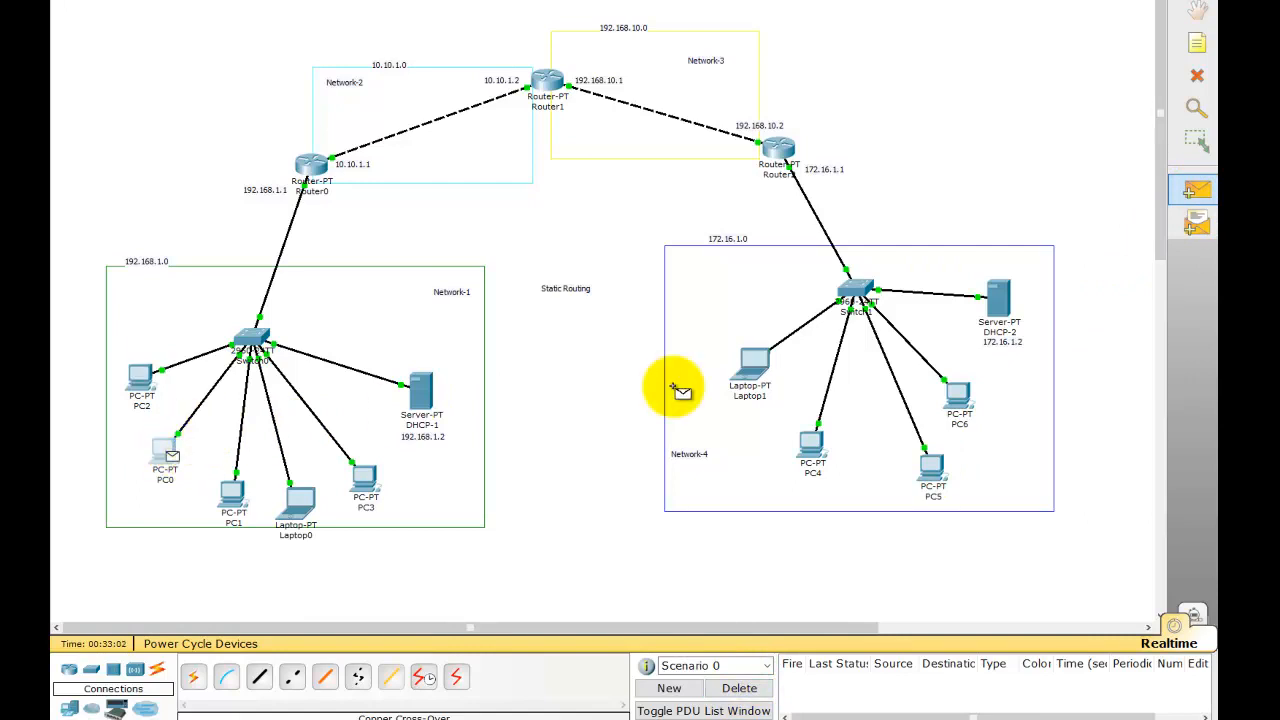
{"action": "left_click", "coordinate": [758, 365]}
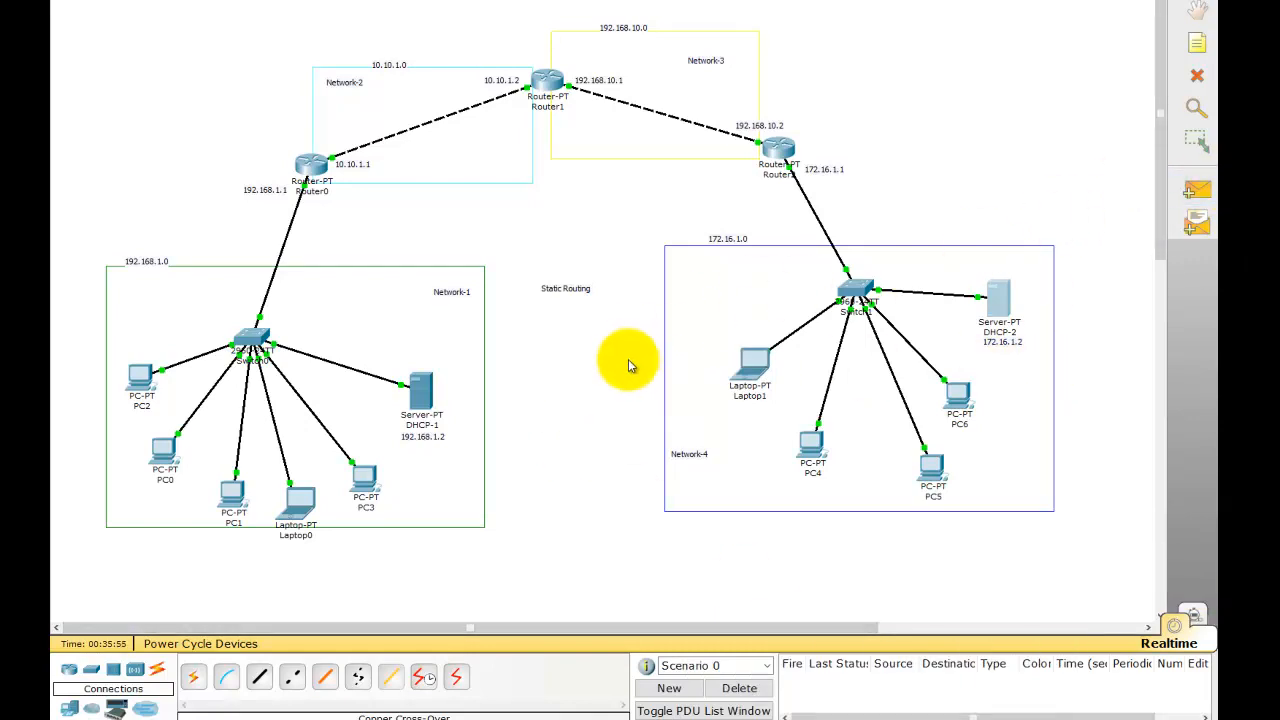
Send simple PDUs from server DHCP-1 to server DHCP-2 and from PC1 to PC4
{"action": "left_click", "coordinate": [1200, 190]}
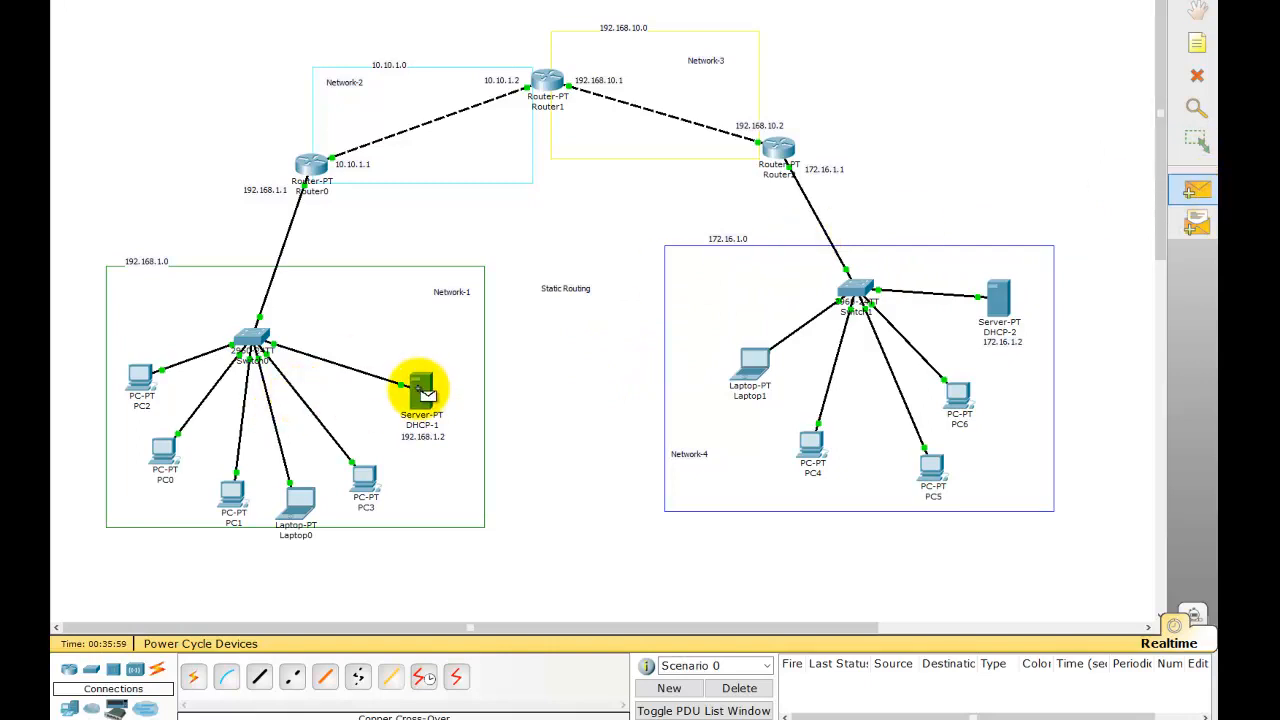
{"action": "left_click", "coordinate": [997, 300]}
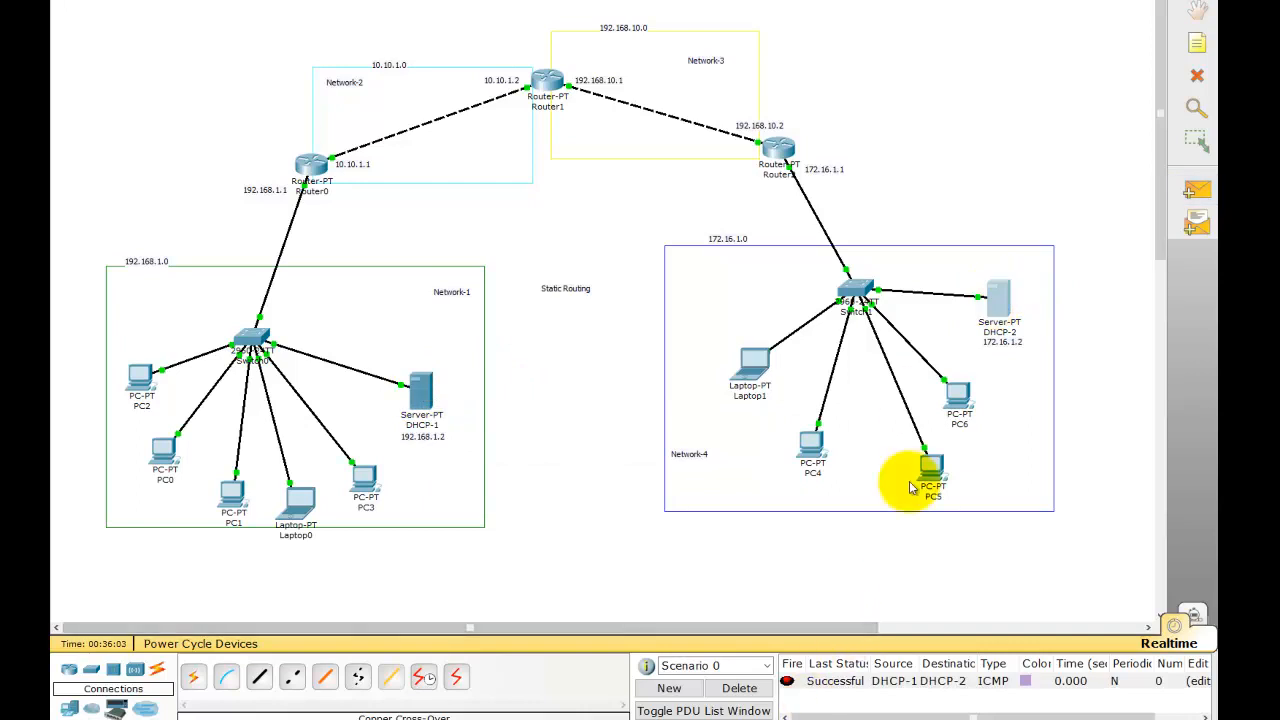
{"action": "left_click", "coordinate": [1193, 193]}
{"action": "left_click", "coordinate": [233, 492]}
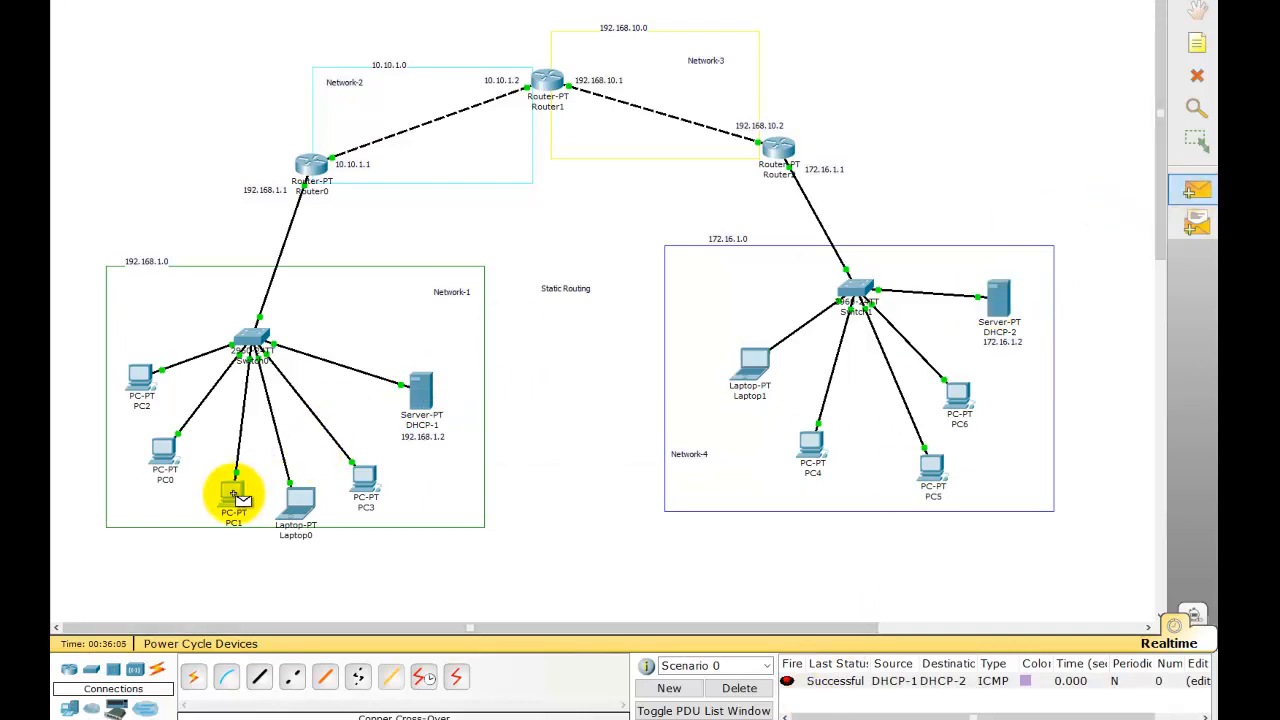
{"action": "left_click", "coordinate": [810, 448]}
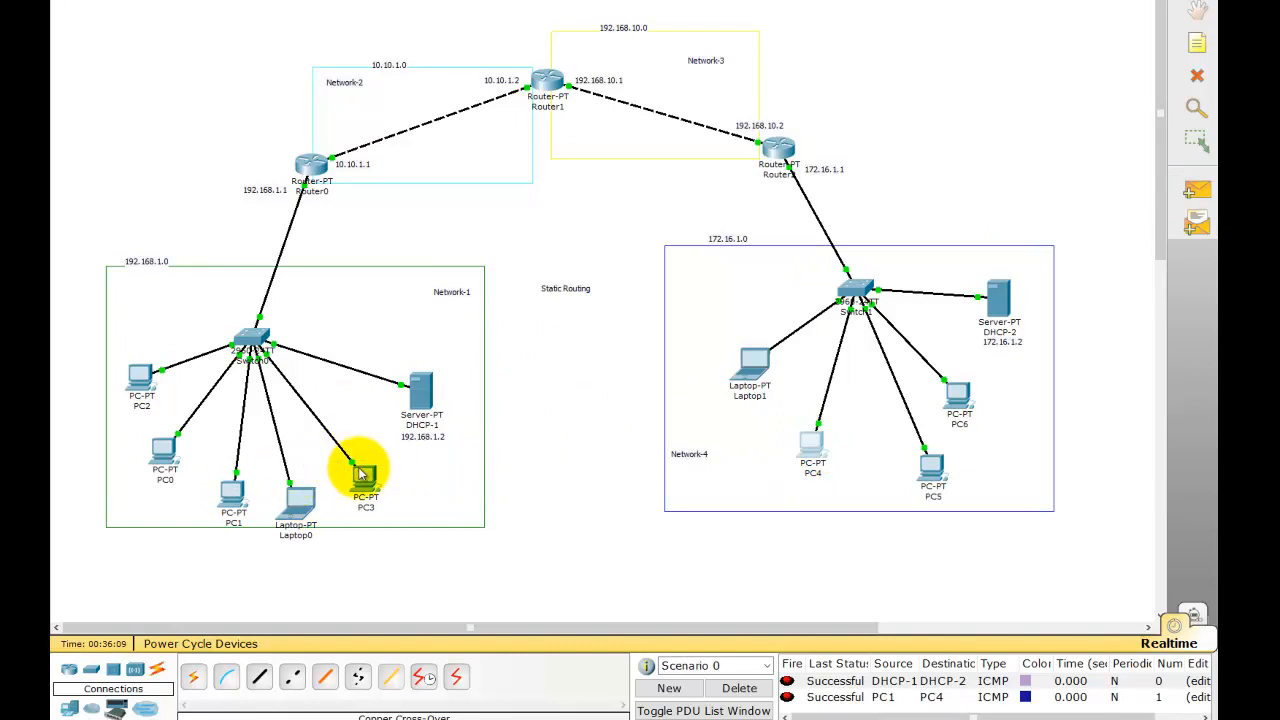
Ping PC4 at 172.16.1.12 from PC3's command prompt and examine the replies and packet statistics
{"action": "mouse_move", "coordinate": [358, 462]}
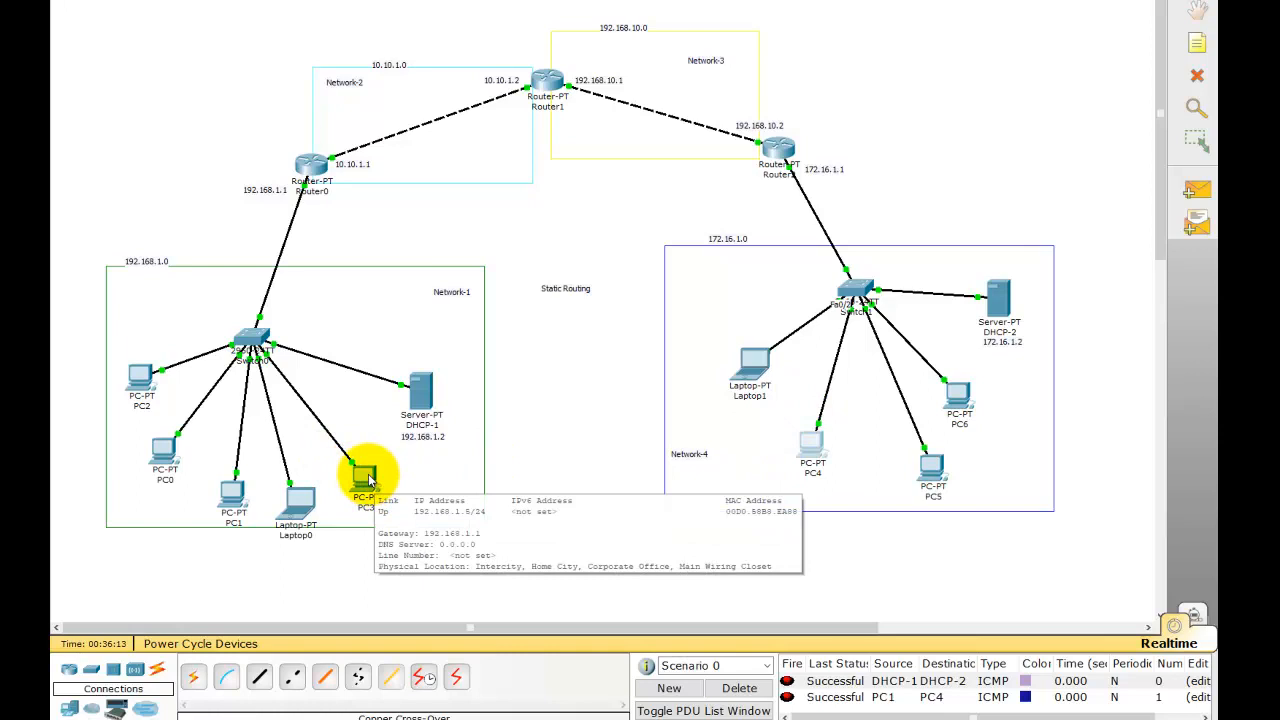
{"action": "mouse_move", "coordinate": [815, 450]}
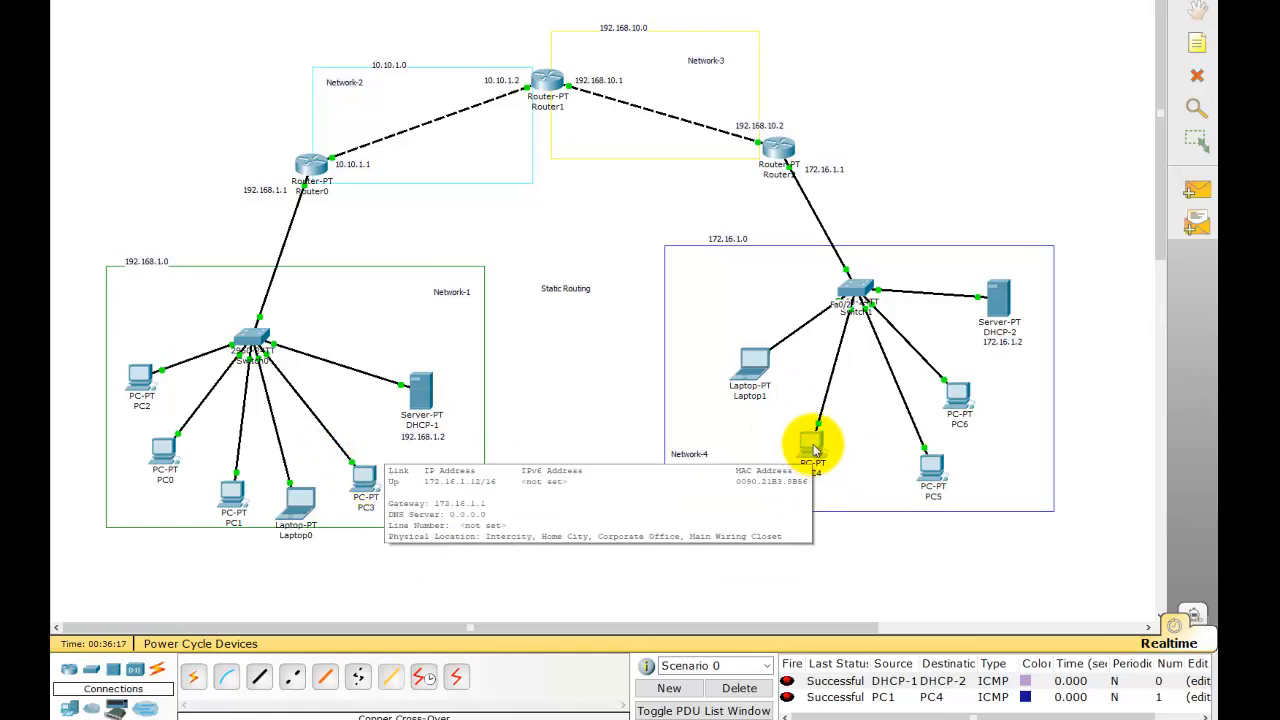
{"action": "left_click", "coordinate": [366, 476]}
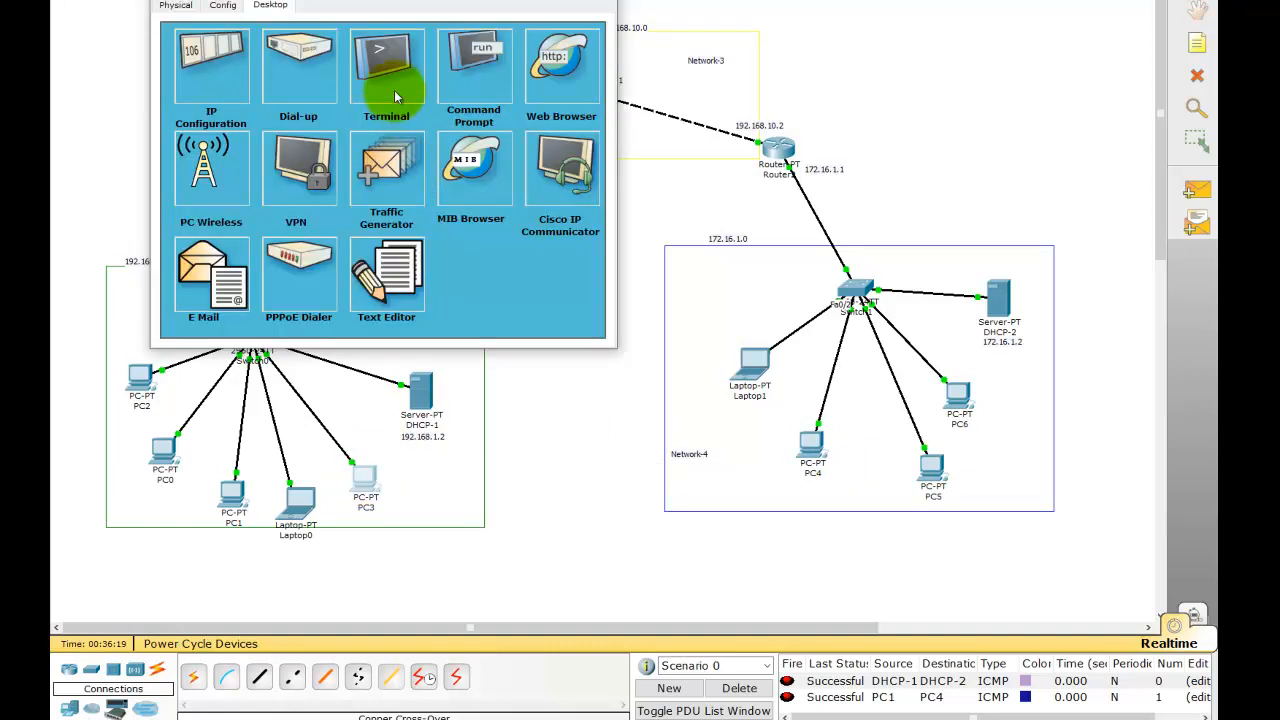
{"action": "left_click", "coordinate": [489, 91]}
{"action": "type", "text": "ping 17"}
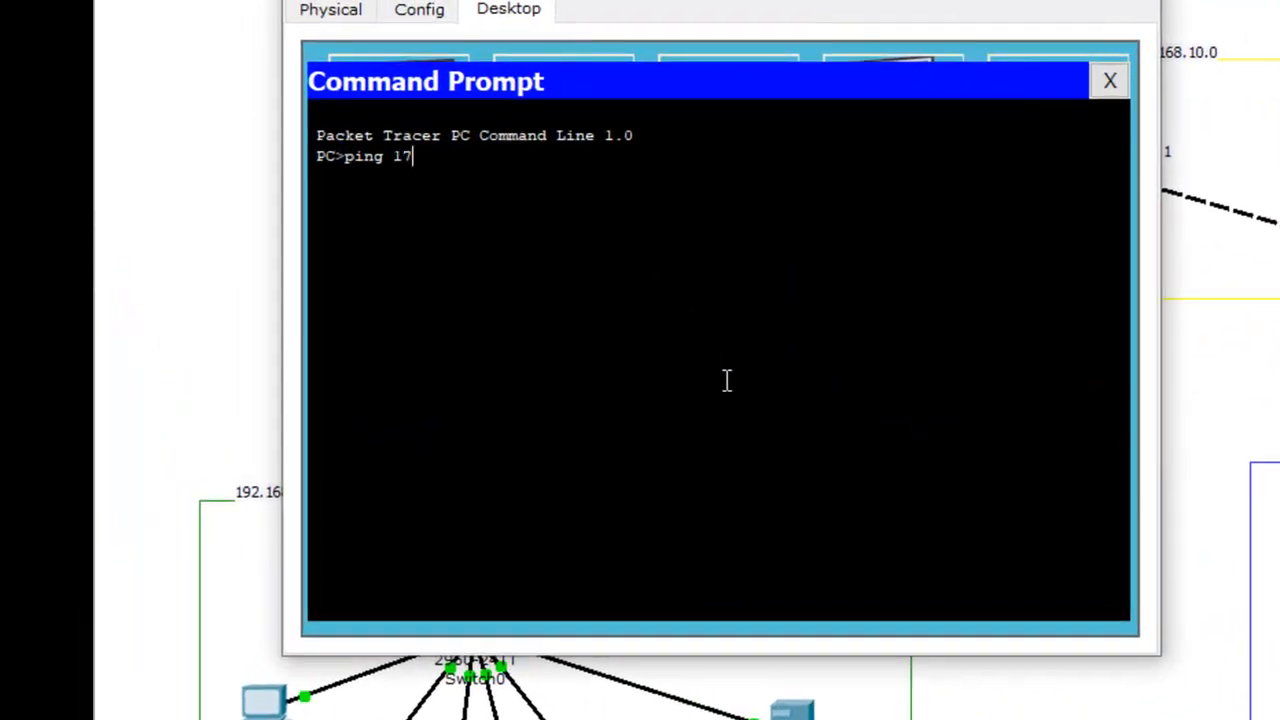
{"action": "type", "text": "2.16.1.12"}
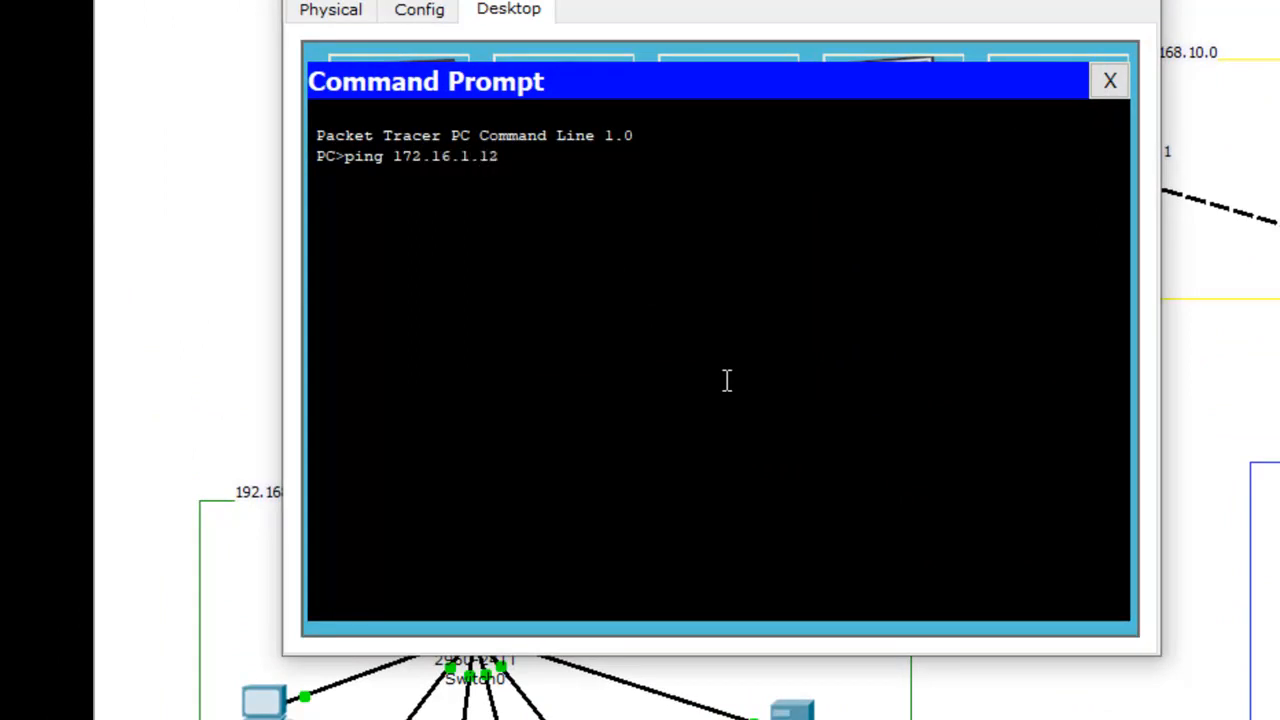
{"action": "key", "text": "Return"}
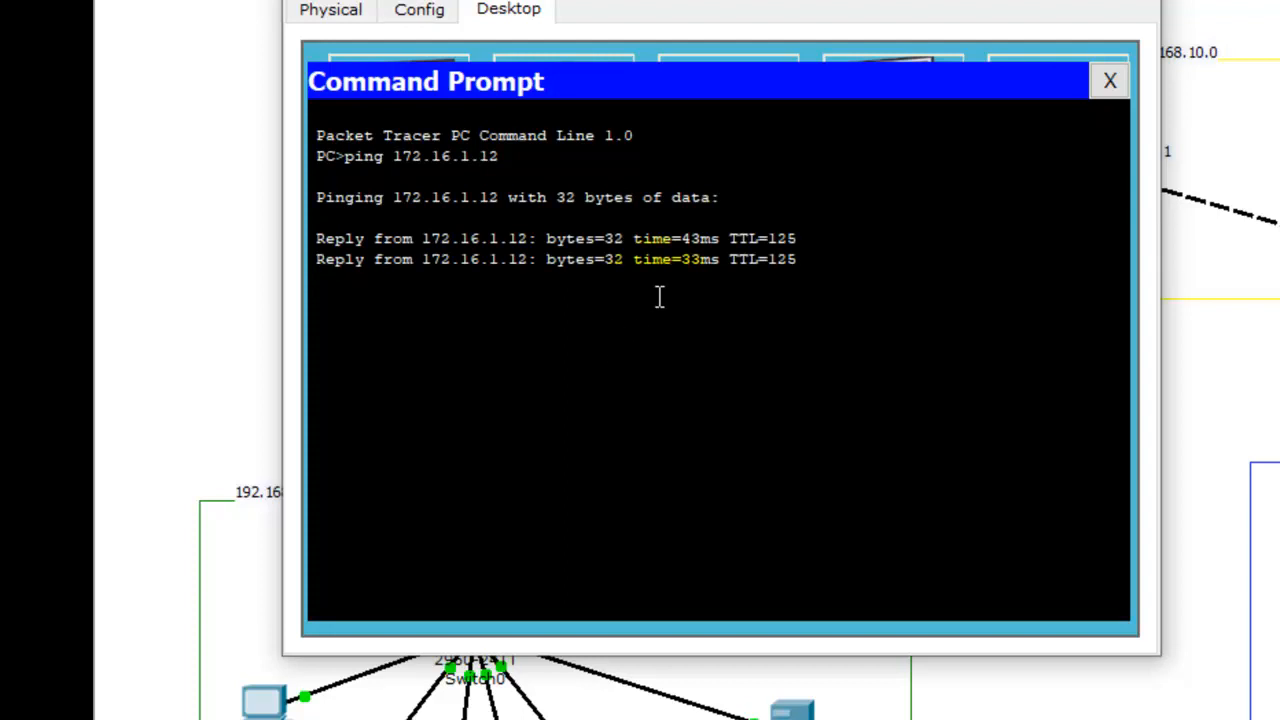
{"action": "left_click_drag", "start_coordinate": [324, 240], "coordinate": [879, 411]}
{"action": "left_click", "coordinate": [768, 382]}
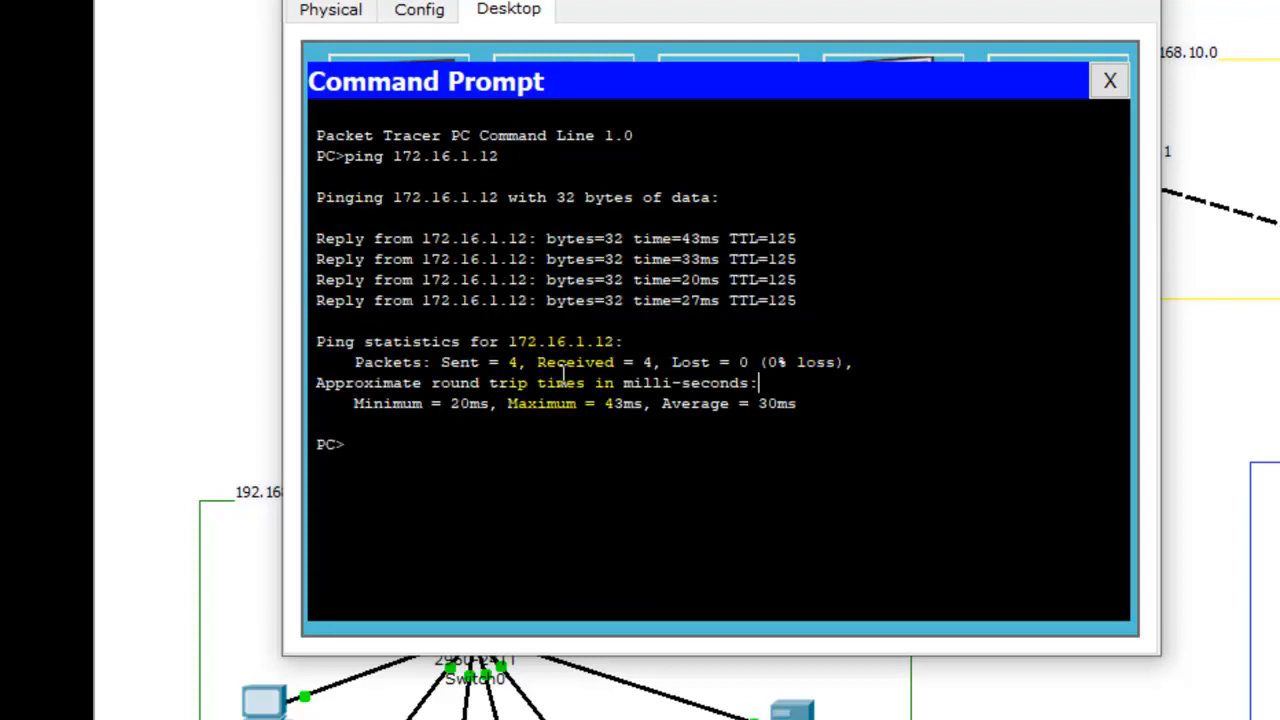